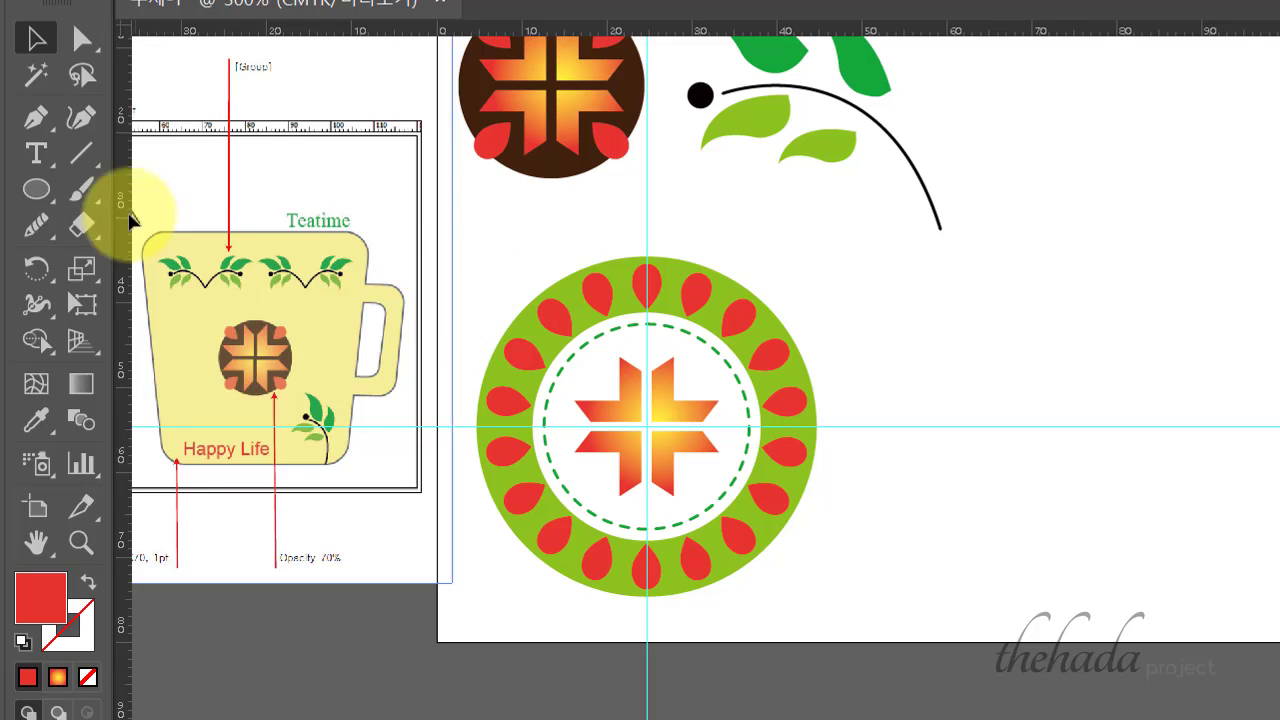
Draw a rounded rectangle about 34 × 39 mm with a corner radius of about 4.8 mm beside the plate as the mug body.
{"action": "left_click_drag", "start_coordinate": [36, 189], "coordinate": [188, 212]}
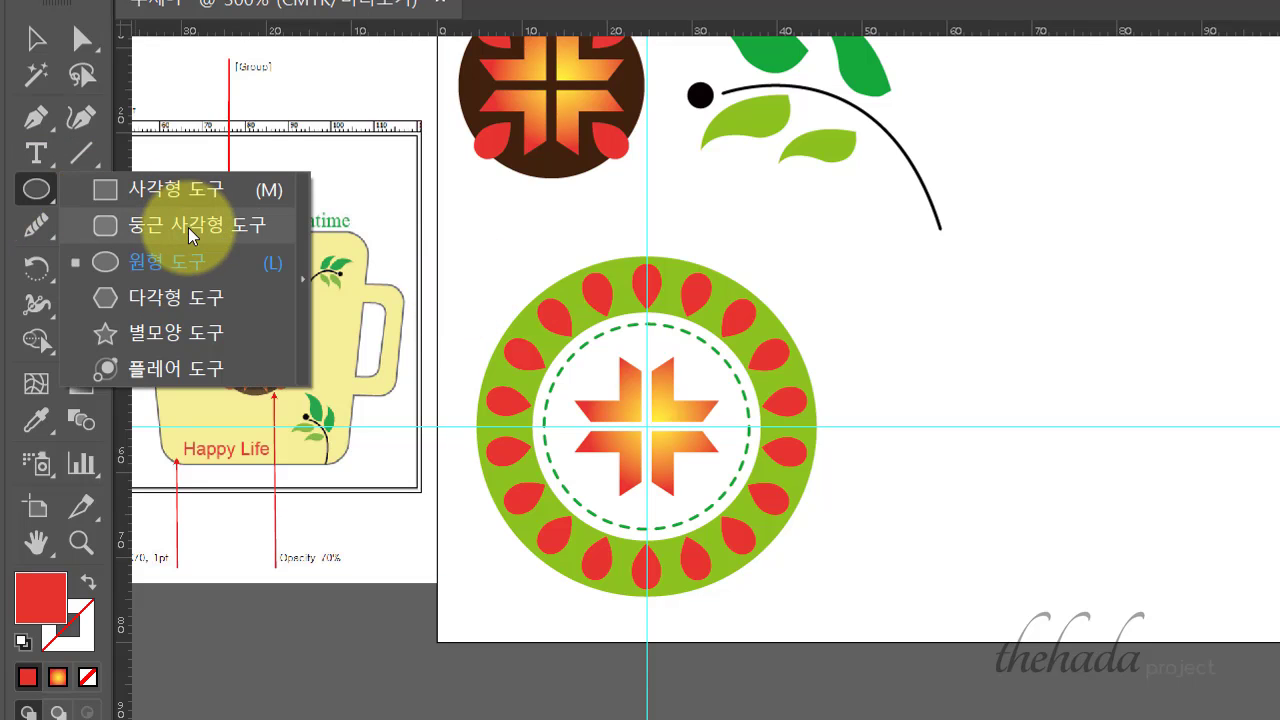
{"action": "left_click", "coordinate": [188, 227]}
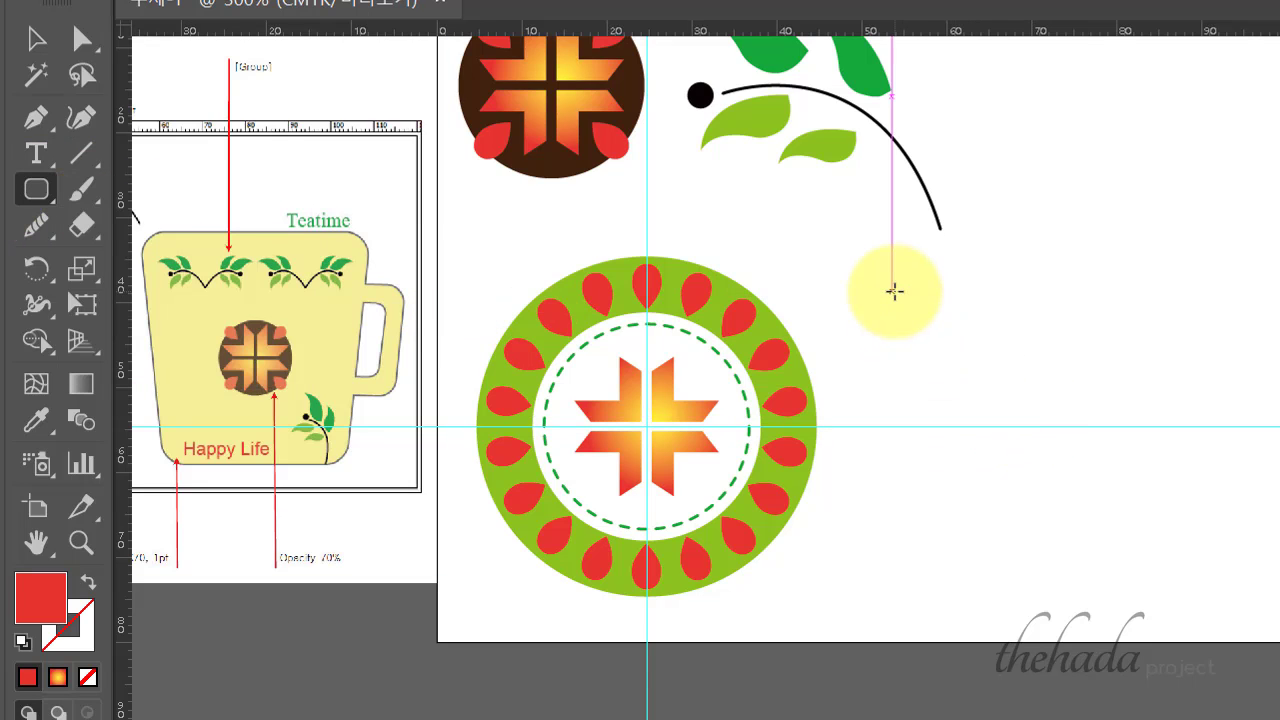
{"action": "left_click_drag", "start_coordinate": [894, 289], "coordinate": [1022, 420]}
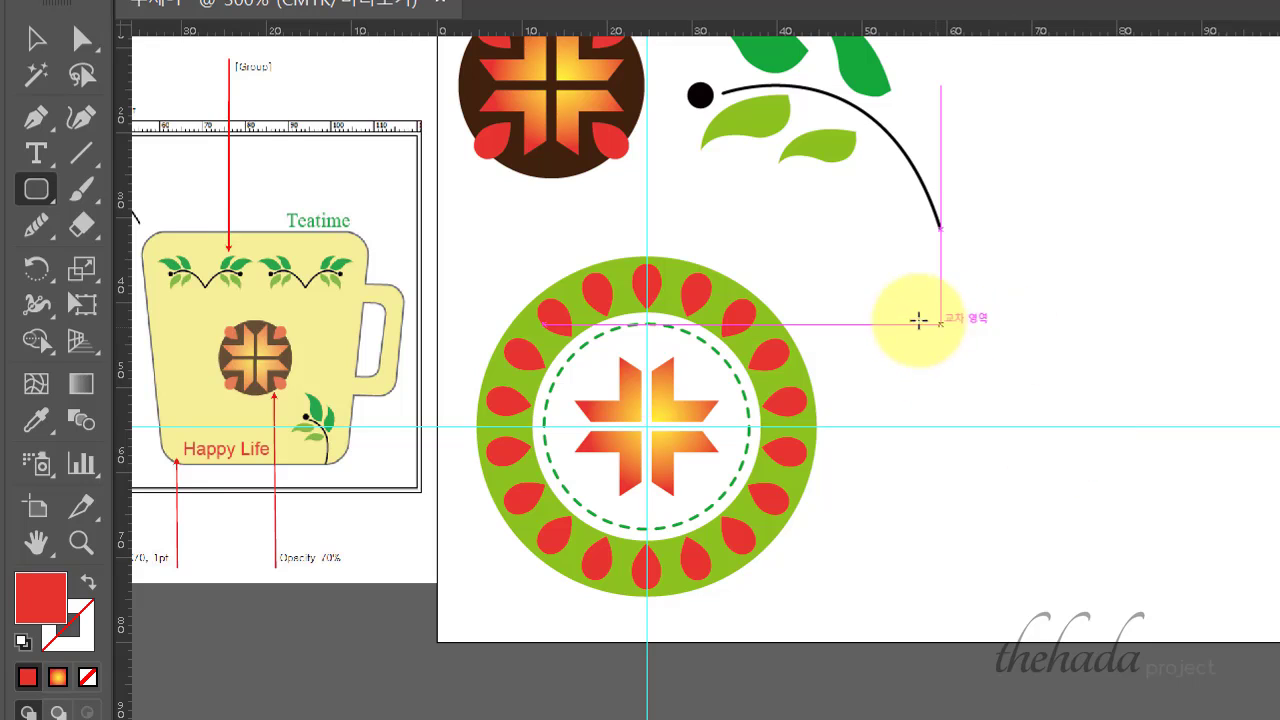
{"action": "left_click_drag", "start_coordinate": [918, 320], "coordinate": [1228, 544]}
{"action": "key", "text": "Down"}
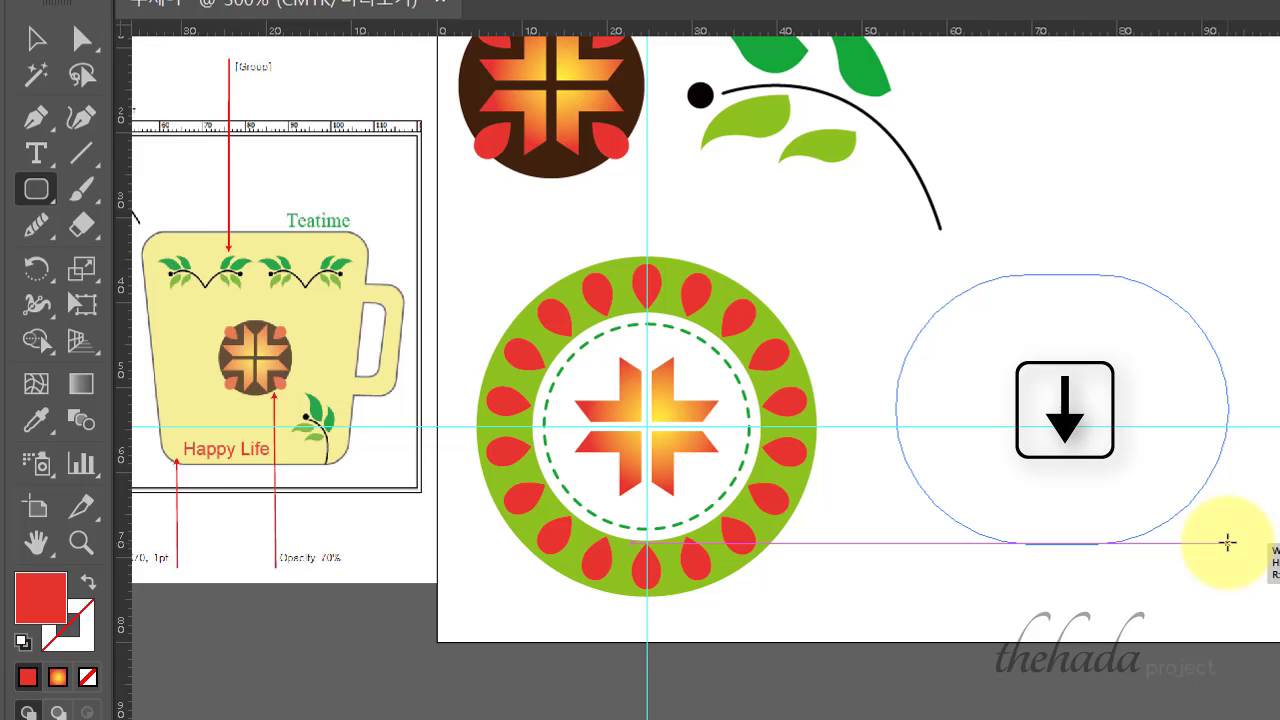
{"action": "left_click_drag", "start_coordinate": [1229, 543], "coordinate": [1264, 605]}
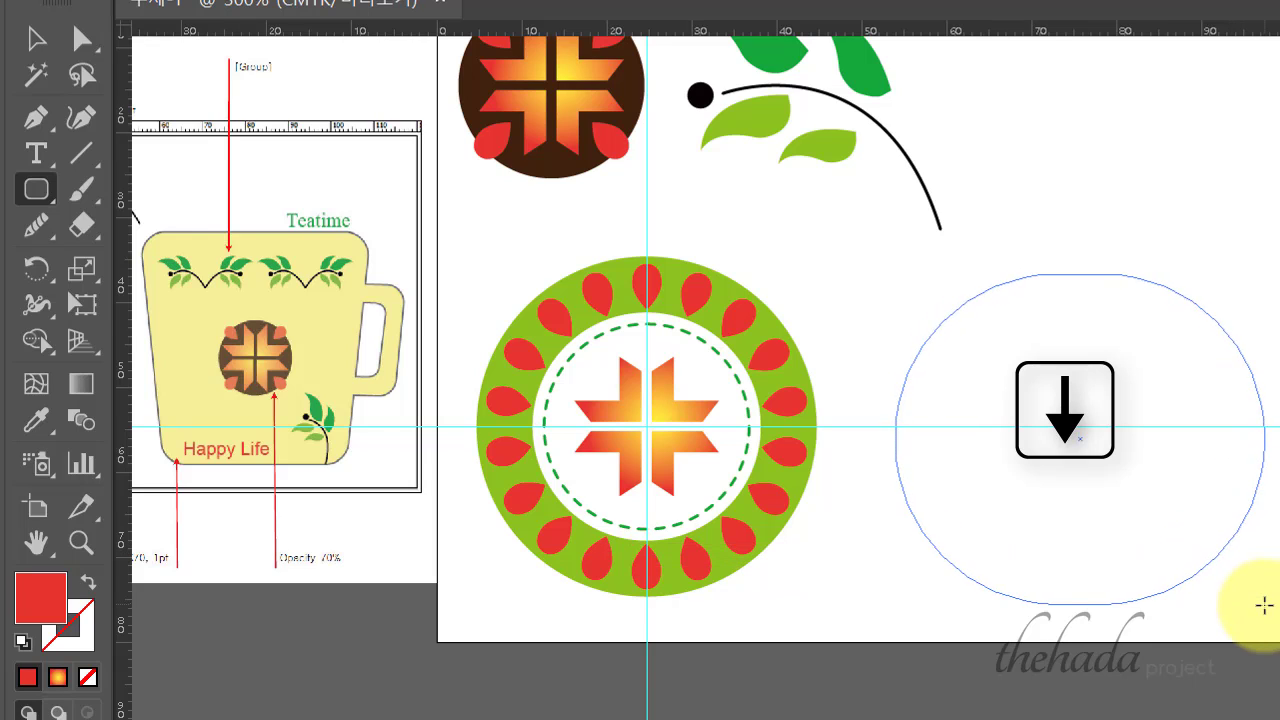
{"action": "key", "text": "Down"}
{"action": "key", "text": "Down"}
{"action": "key", "text": "Down"}
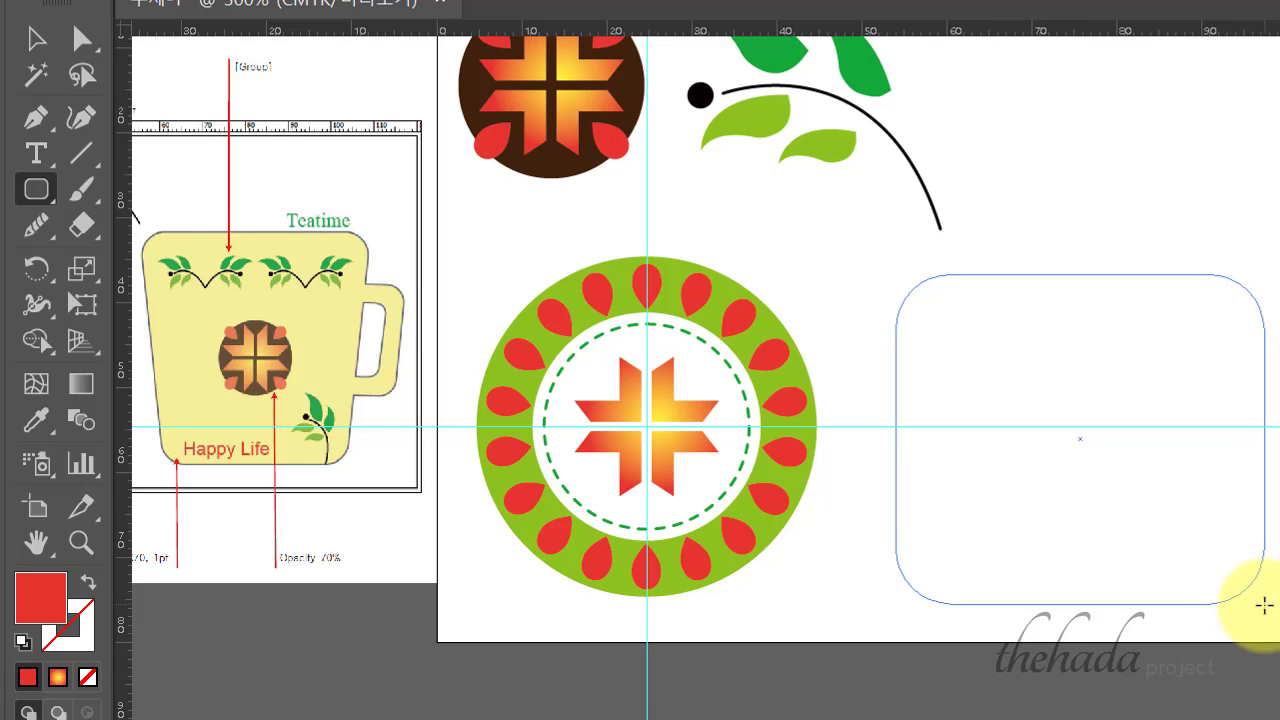
{"action": "left_click_drag", "start_coordinate": [1260, 605], "coordinate": [1182, 605]}
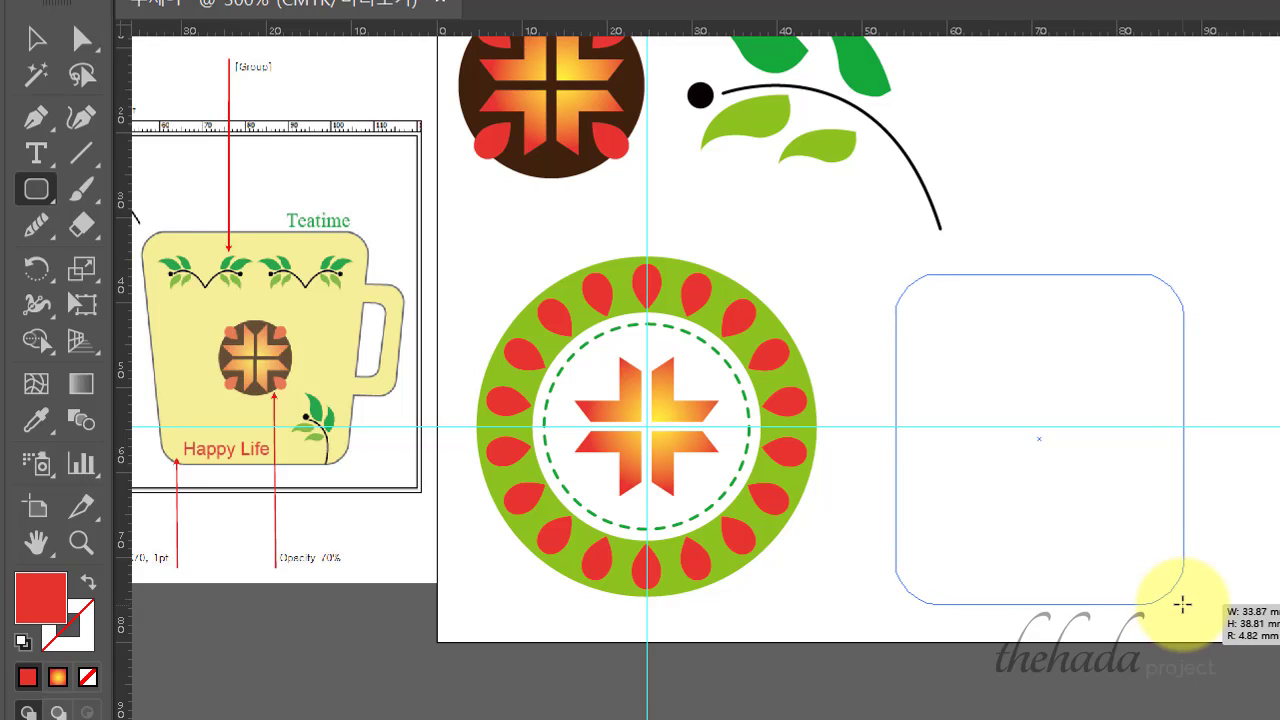
{"action": "left_click_drag", "start_coordinate": [1184, 604], "coordinate": [1184, 604]}
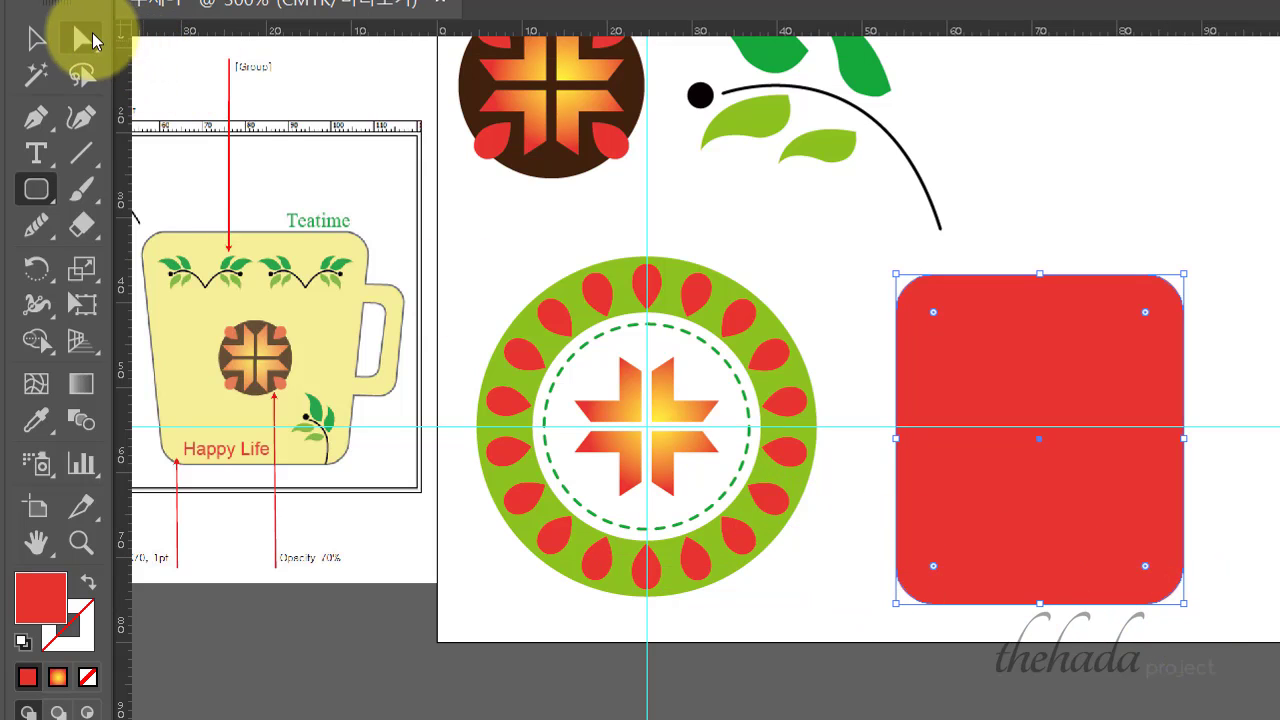
Shift the lower-left corner anchors of the red rounded rectangle inward to slant its left side.
{"action": "left_click", "coordinate": [82, 38]}
{"action": "left_click_drag", "start_coordinate": [1213, 622], "coordinate": [822, 527]}
{"action": "left_click_drag", "start_coordinate": [863, 532], "coordinate": [972, 628]}
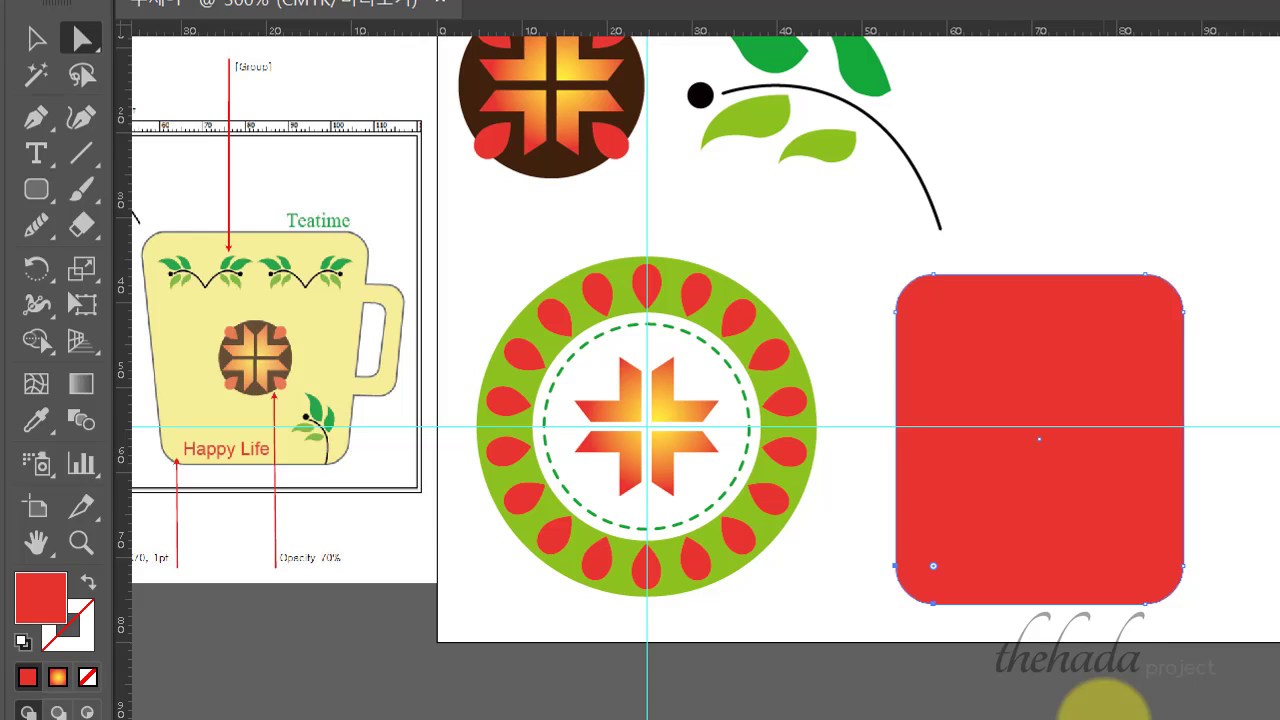
{"action": "key", "text": "Right"}
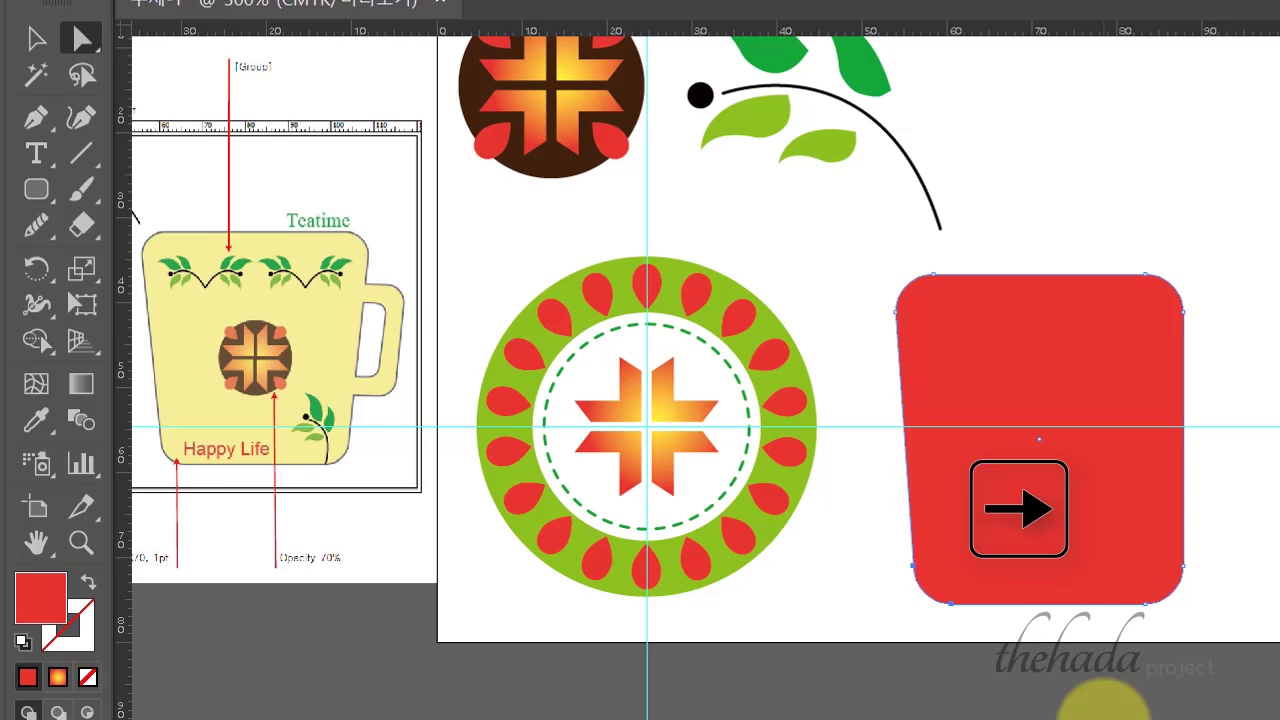
Slant the mug body's right side by shifting its lower-right anchors inward and its upper-right anchors outward.
{"action": "left_click_drag", "start_coordinate": [1217, 633], "coordinate": [1133, 533]}
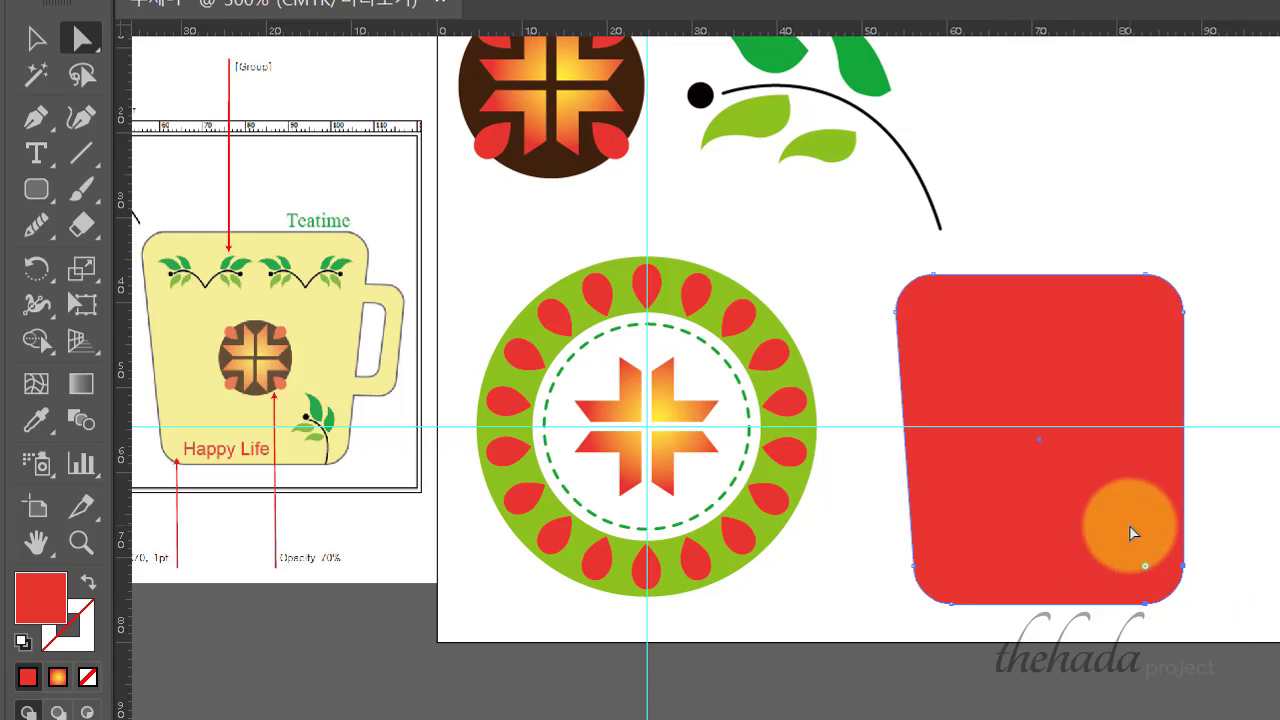
{"action": "key", "text": "Left"}
{"action": "key", "text": "Left"}
{"action": "key", "text": "Left"}
{"action": "key", "text": "Left"}
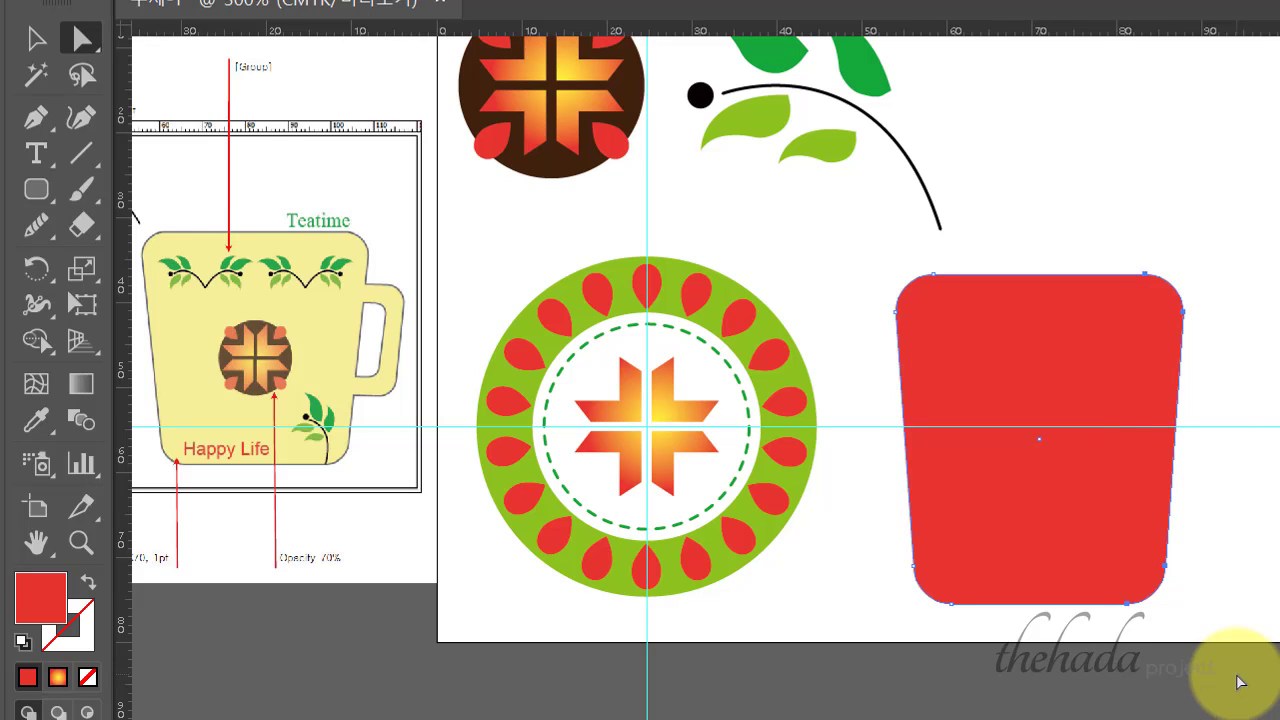
{"action": "left_click", "coordinate": [36, 38]}
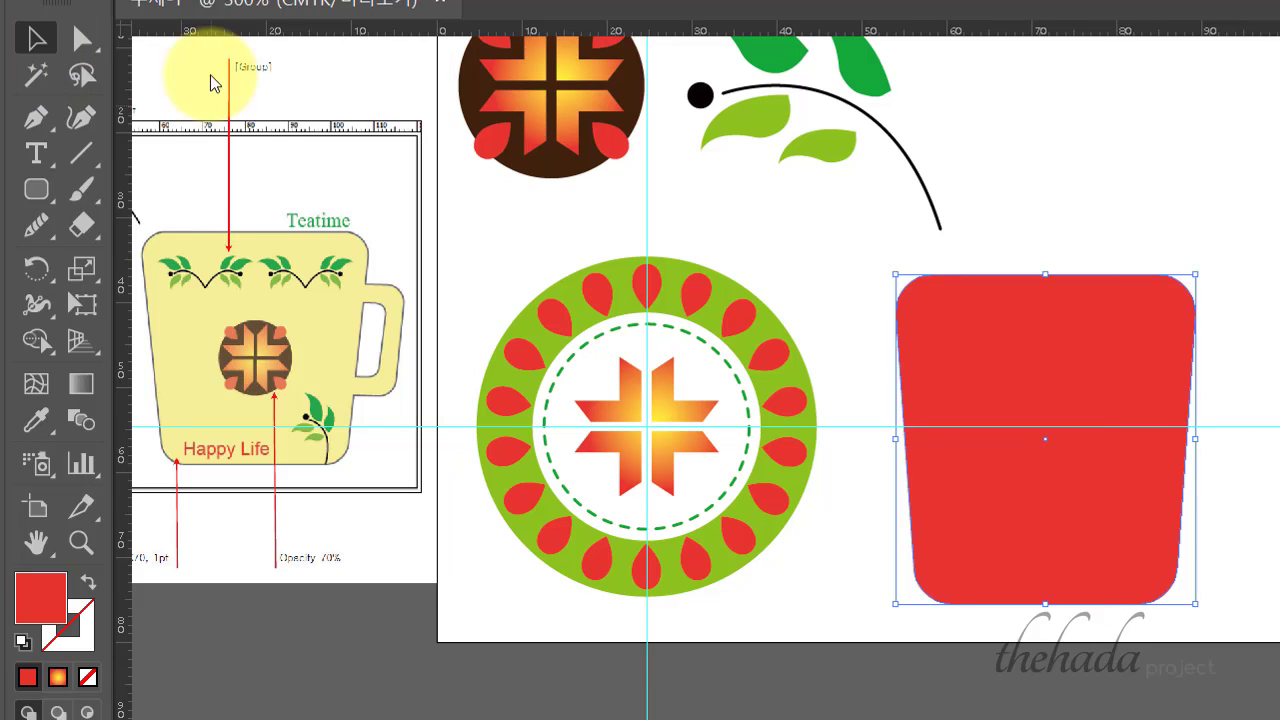
{"action": "left_click", "coordinate": [943, 151]}
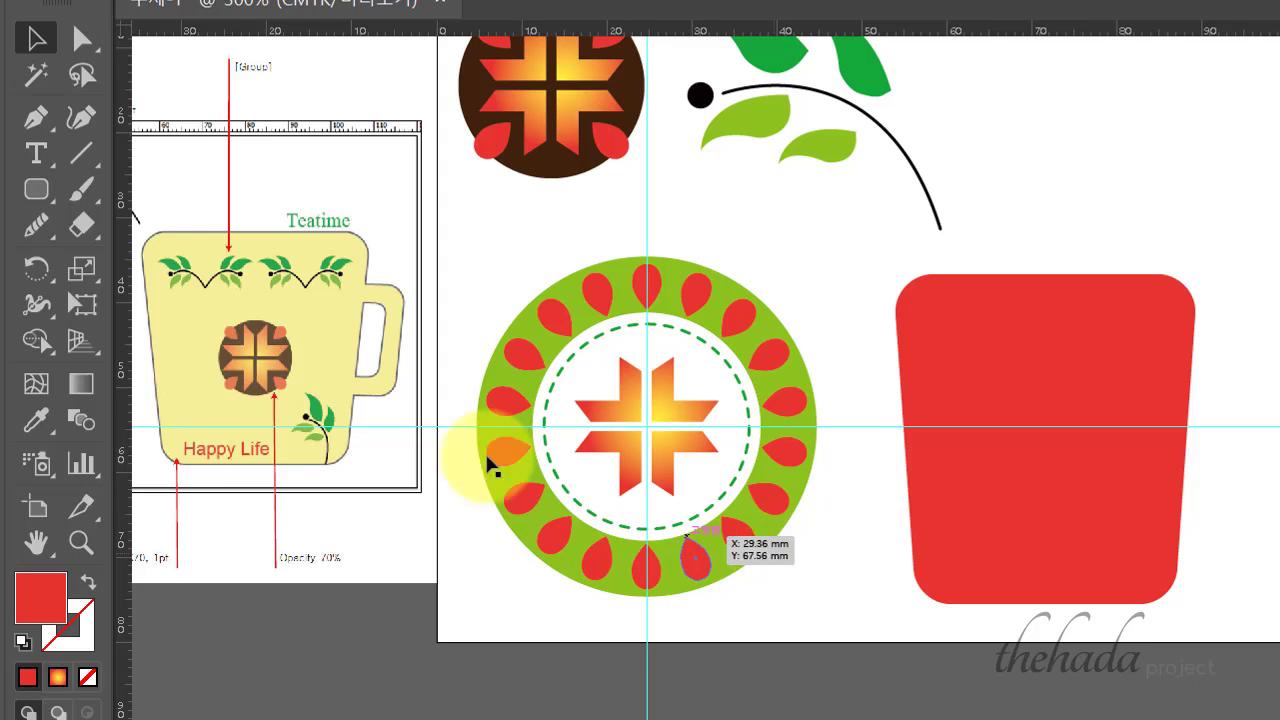
Draw a tall, narrow rounded rectangle overlapping the right edge of the mug body as the handle.
{"action": "left_click", "coordinate": [425, 350]}
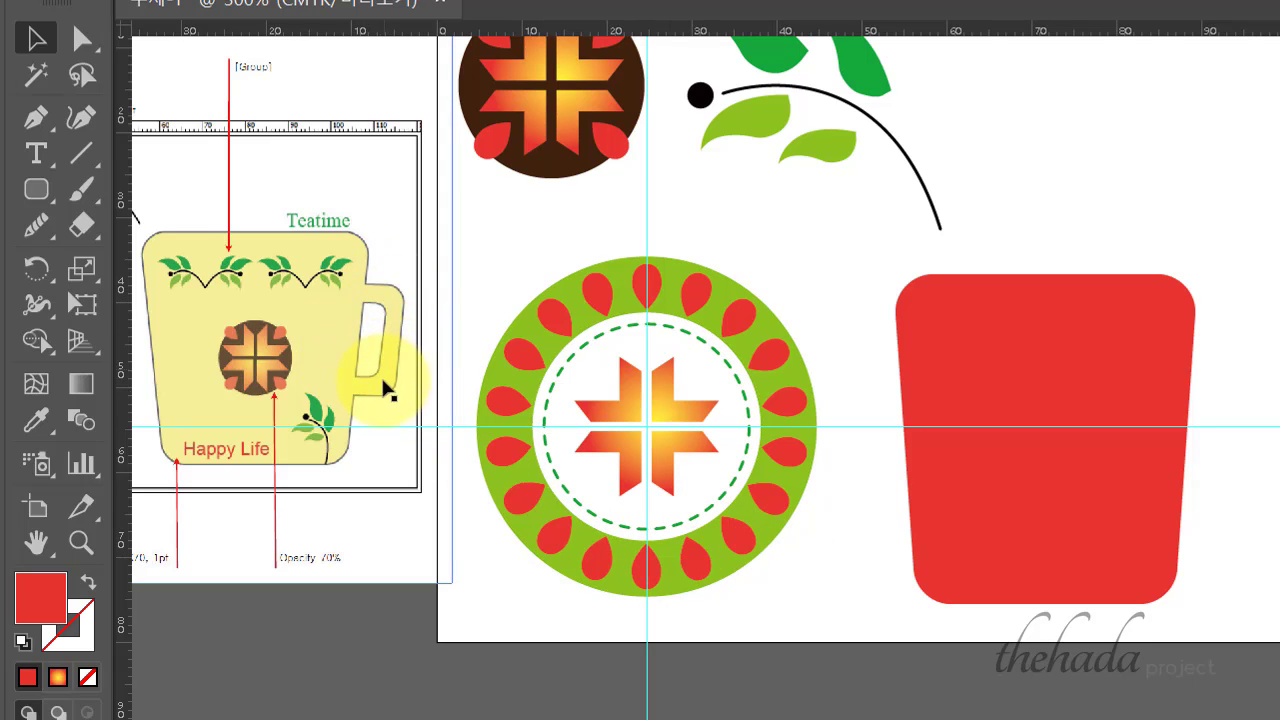
{"action": "left_click", "coordinate": [36, 189]}
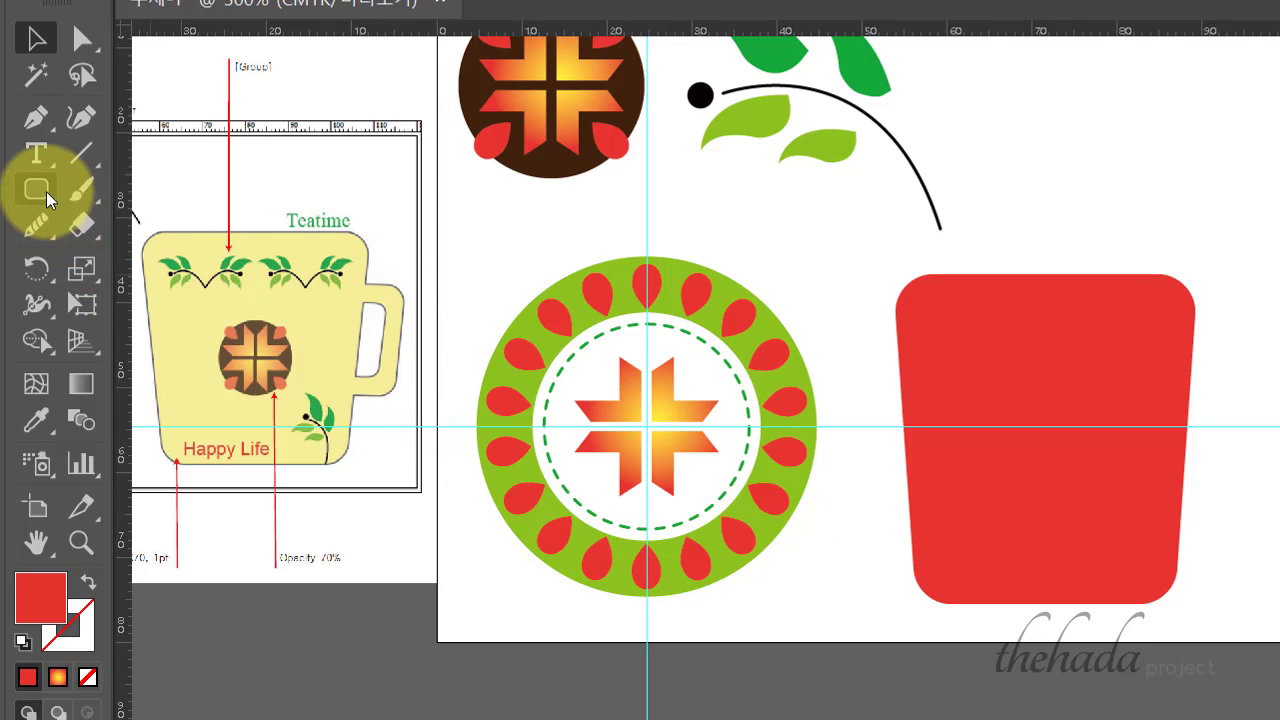
{"action": "left_click_drag", "start_coordinate": [1152, 358], "coordinate": [1235, 529]}
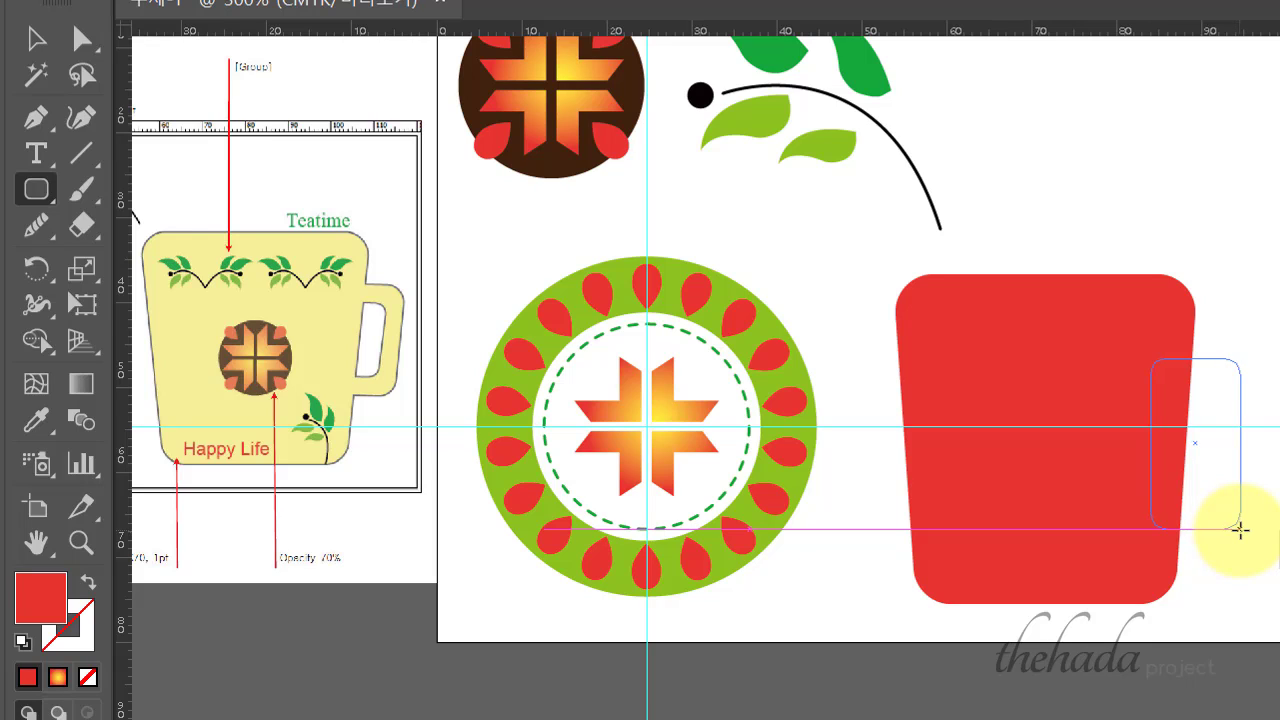
{"action": "left_click_drag", "start_coordinate": [1241, 533], "coordinate": [1240, 527]}
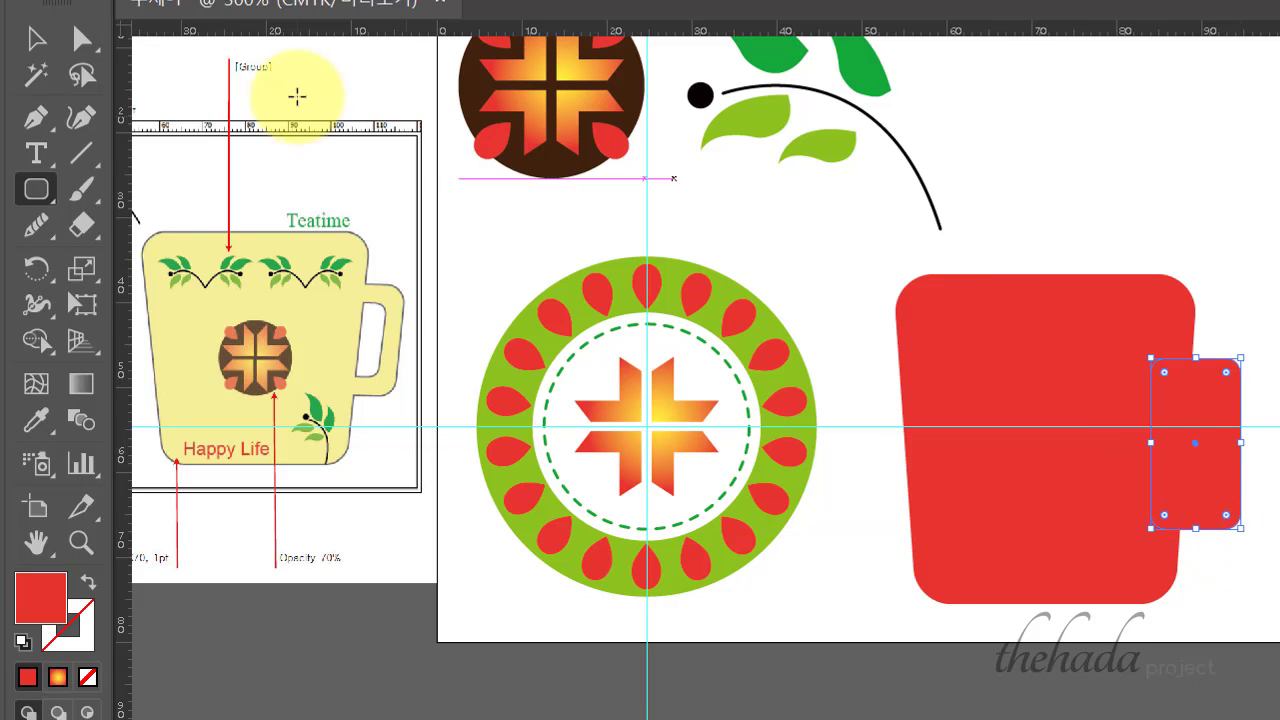
Create a uniformly scaled-down copy of the handle rectangle about its center.
{"action": "left_click", "coordinate": [16, 38]}
{"action": "left_click", "coordinate": [1157, 400]}
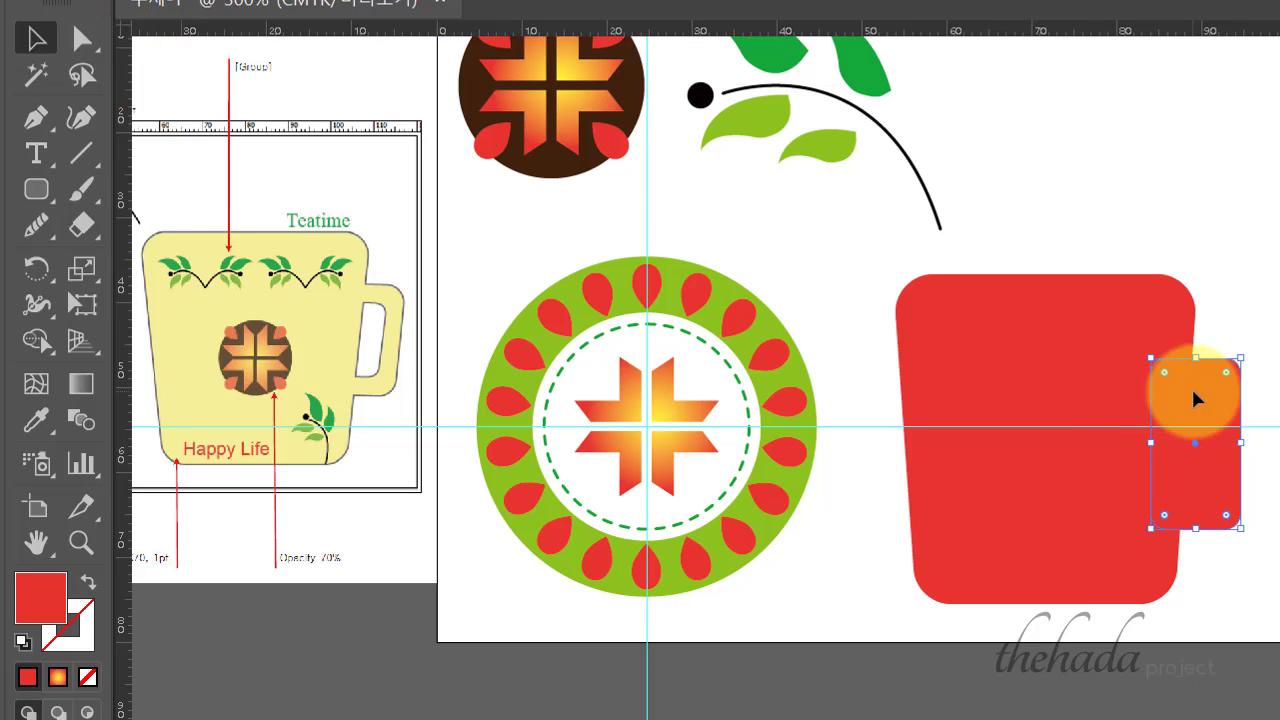
{"action": "left_click", "coordinate": [1229, 429]}
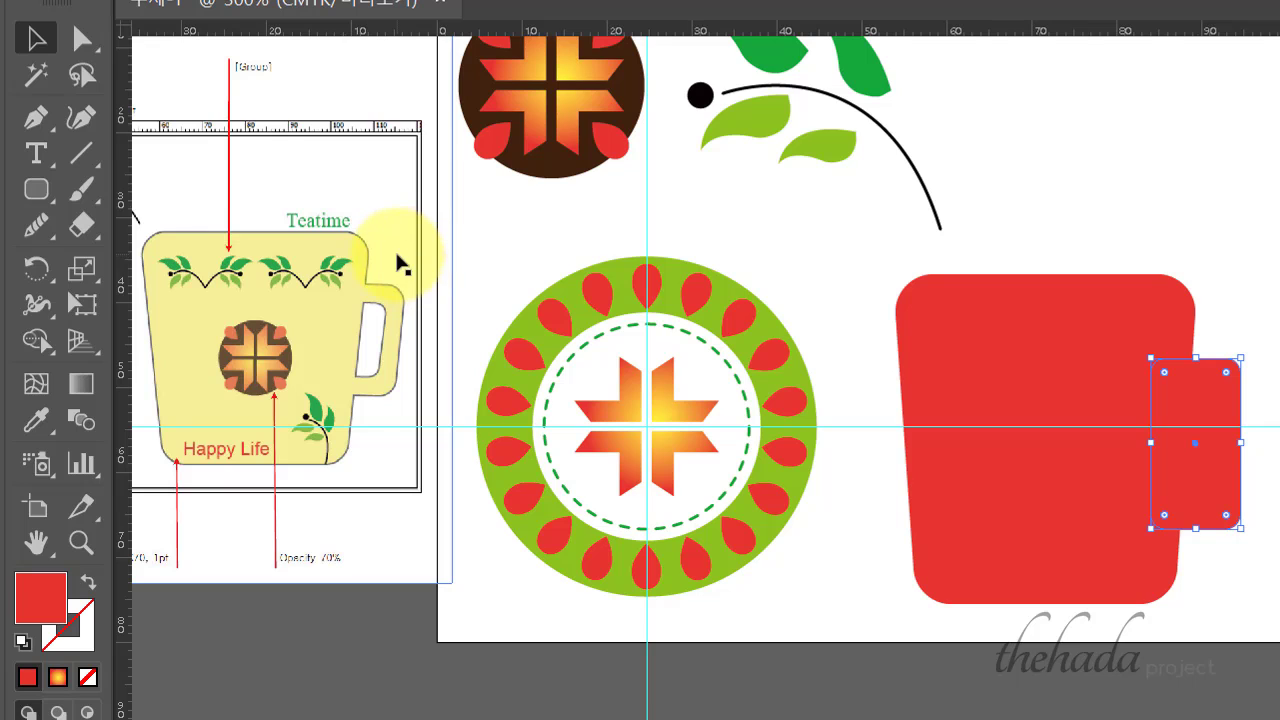
{"action": "left_click", "coordinate": [25, 42]}
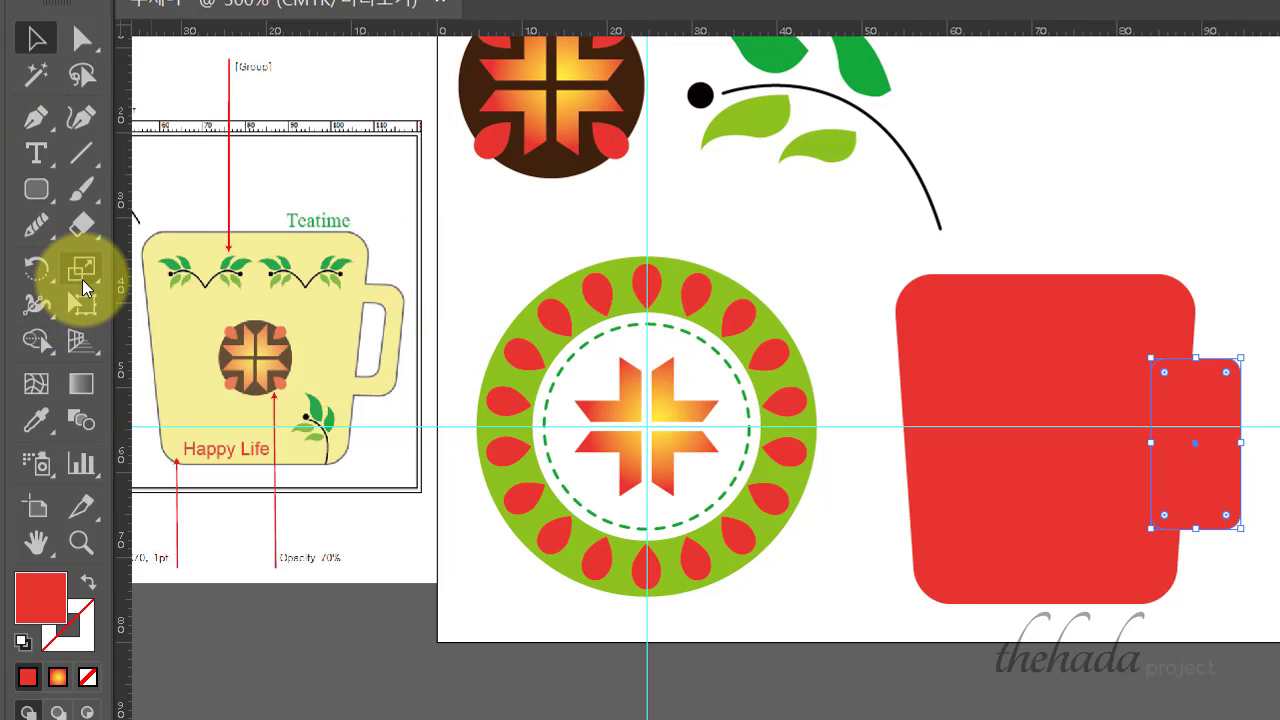
{"action": "double_click", "coordinate": [82, 279]}
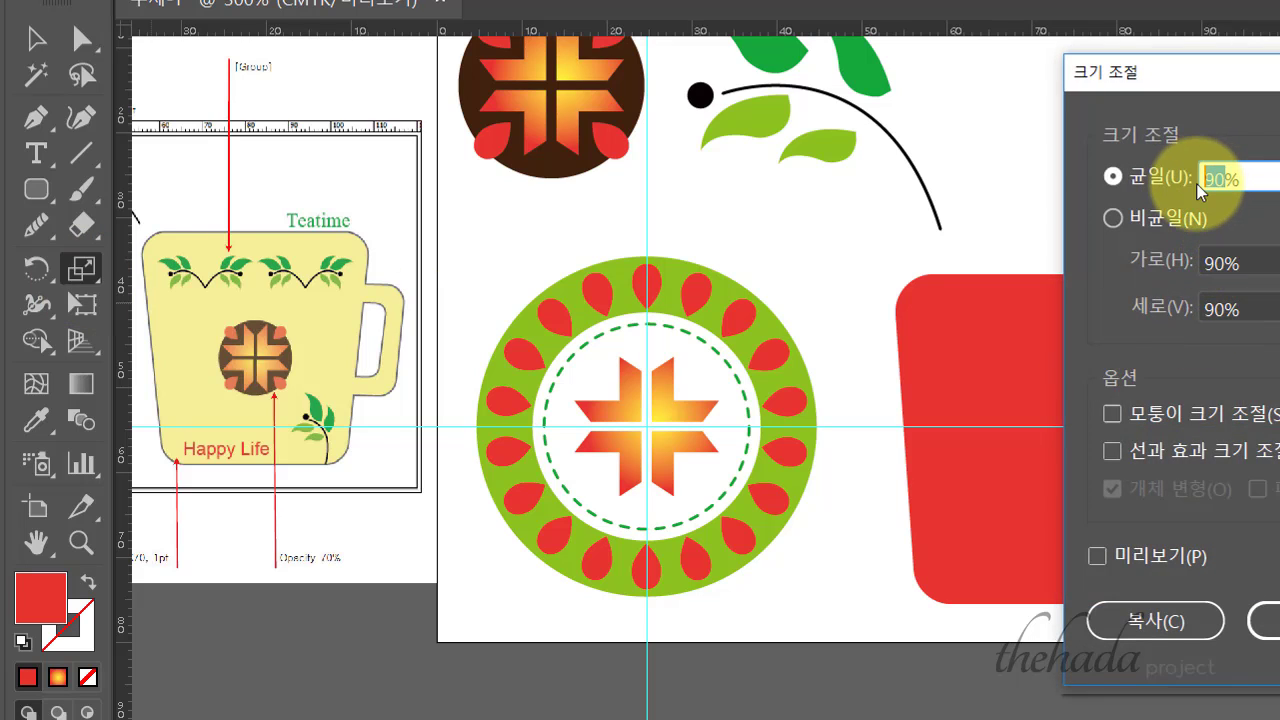
{"action": "left_click", "coordinate": [1158, 618]}
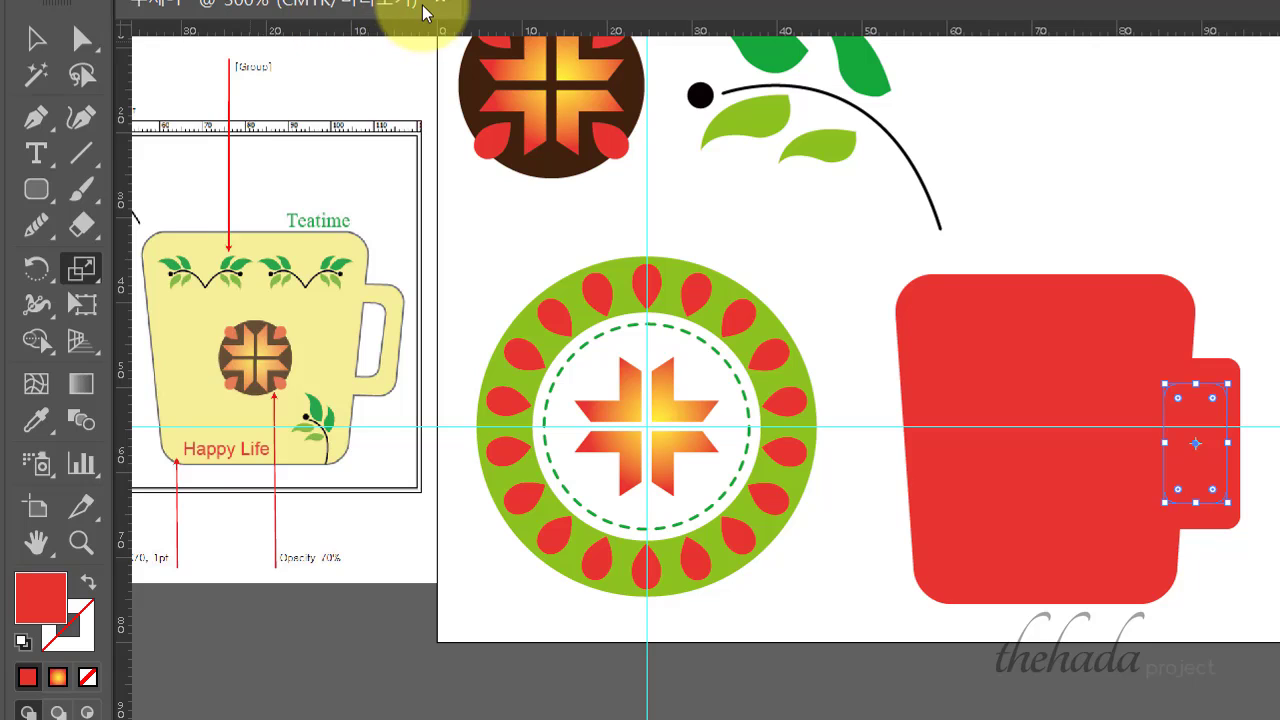
Fill the smaller handle rectangle with white and shift it slightly left toward the mug body.
{"action": "left_click", "coordinate": [30, 2]}
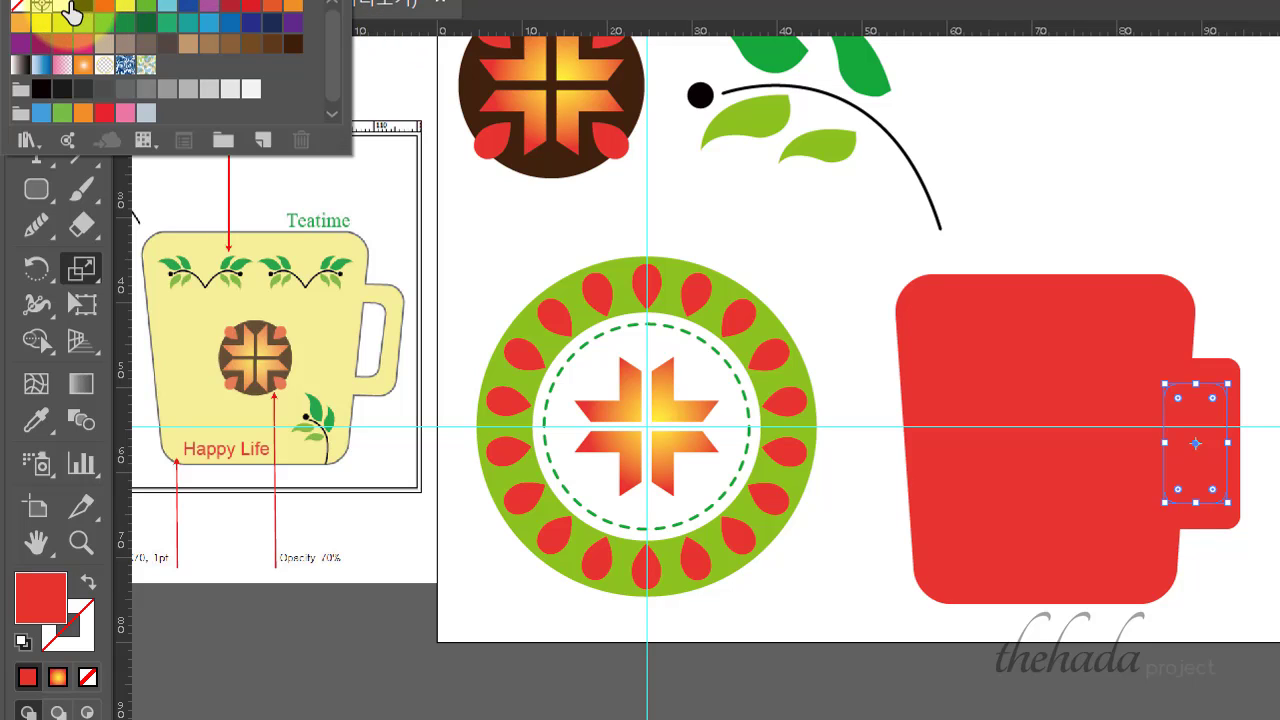
{"action": "left_click", "coordinate": [40, 5]}
{"action": "key", "text": "Escape"}
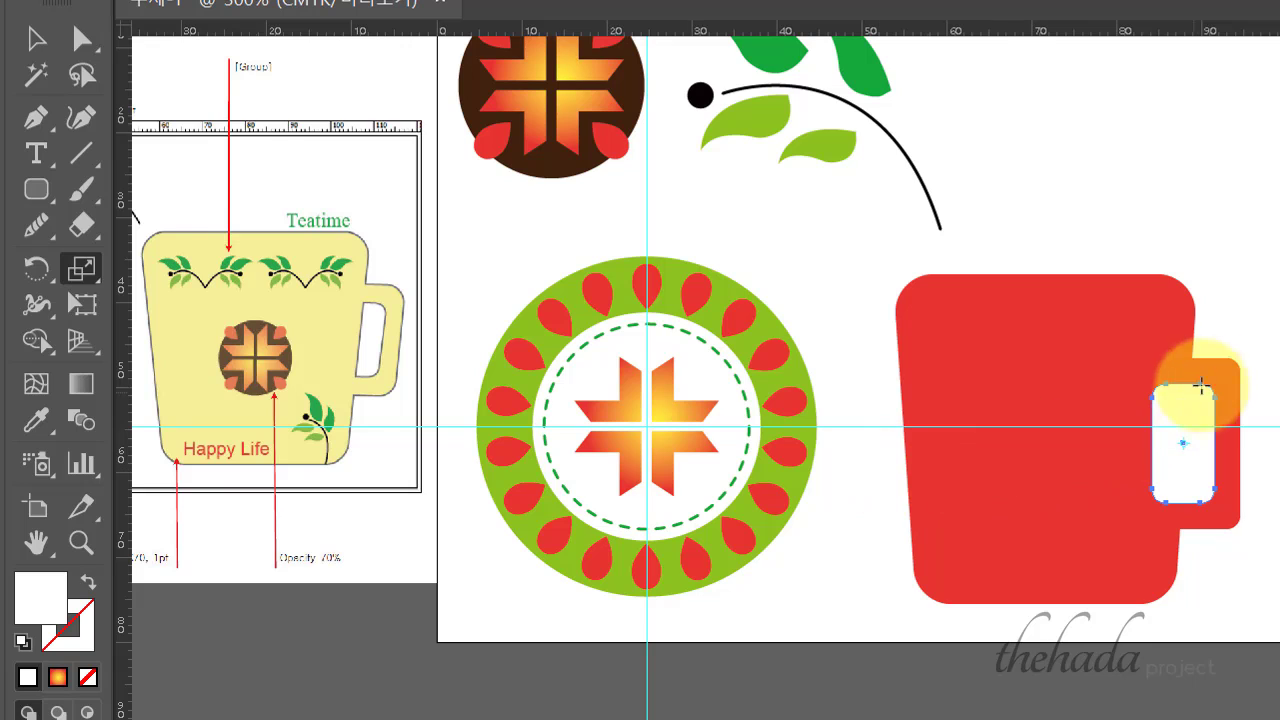
Cut the opening out of the handle by applying Pathfinder Divide to both rectangles, ungrouping, and deleting the inner piece.
{"action": "left_click", "coordinate": [36, 38]}
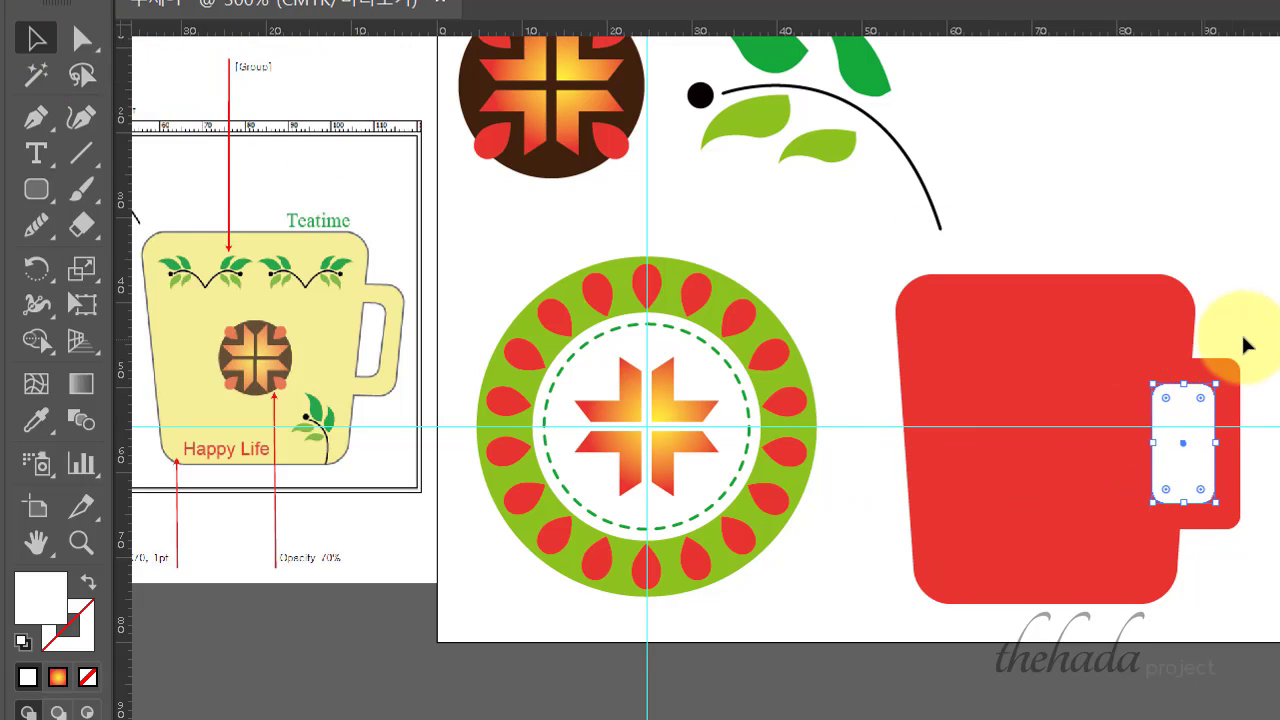
{"action": "left_click", "coordinate": [1265, 568]}
{"action": "left_click_drag", "start_coordinate": [1205, 480], "coordinate": [1226, 481]}
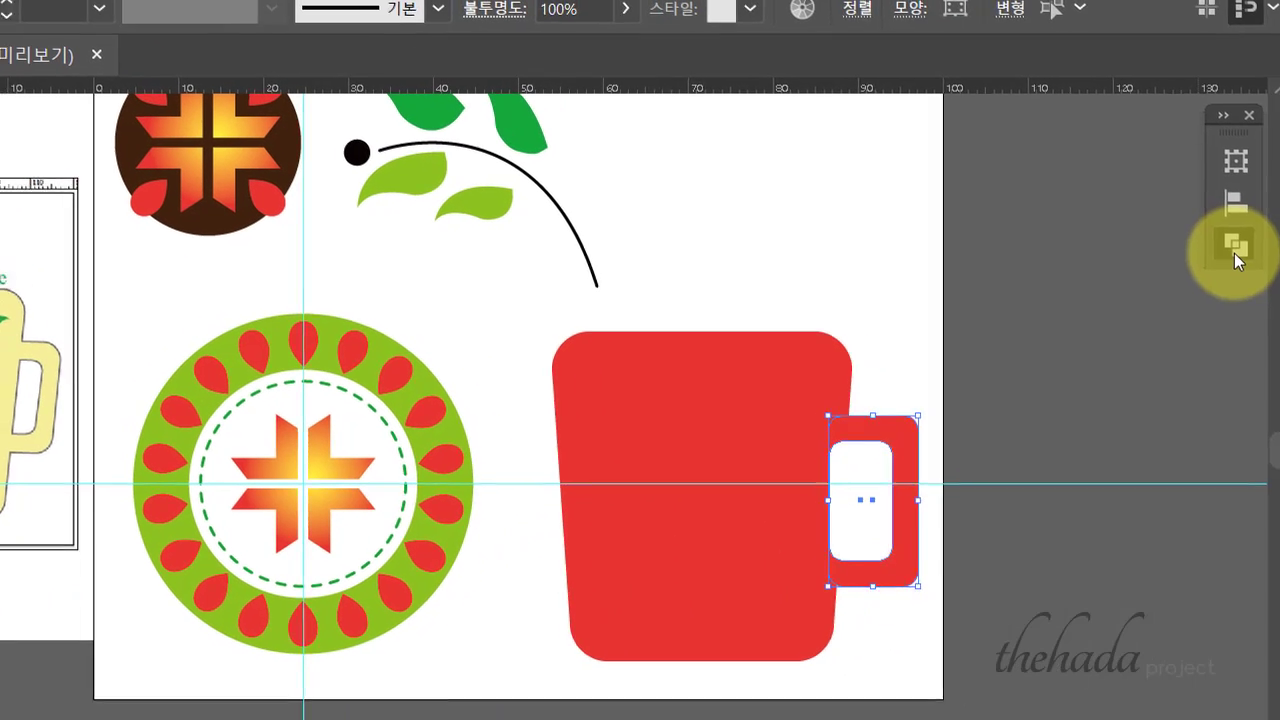
{"action": "left_click", "coordinate": [1235, 252]}
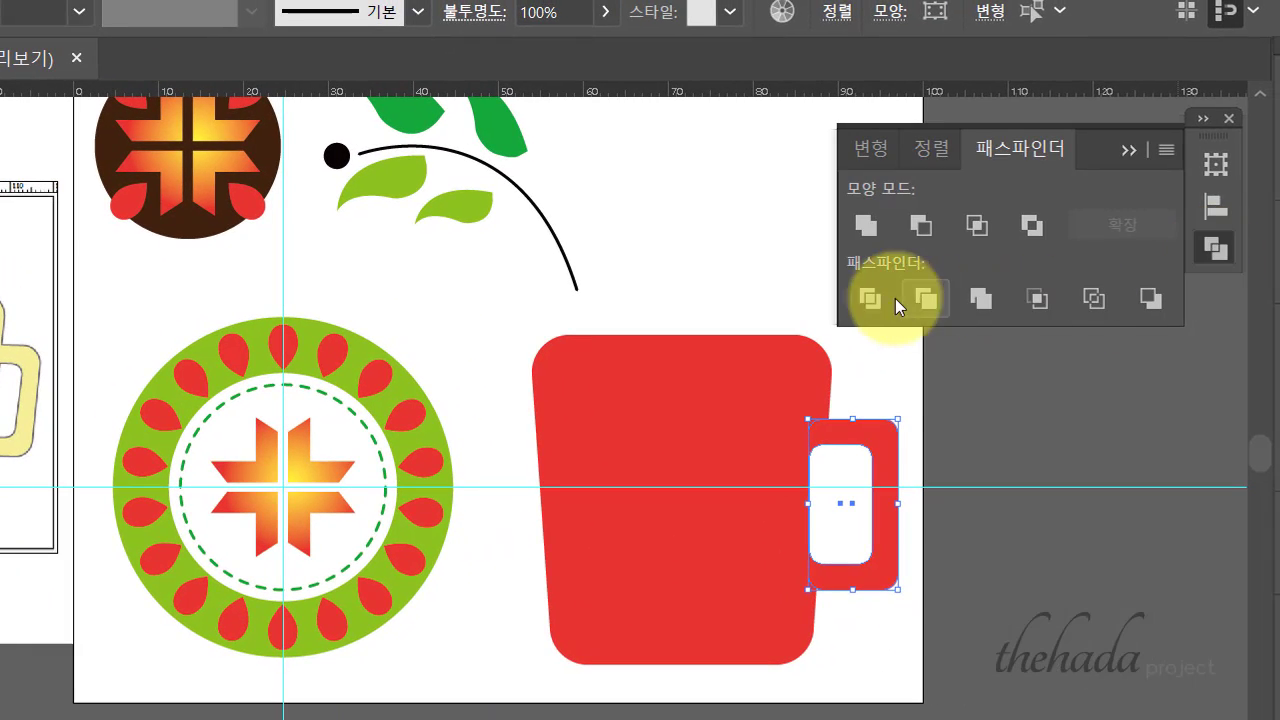
{"action": "left_click", "coordinate": [872, 301]}
{"action": "right_click", "coordinate": [871, 457]}
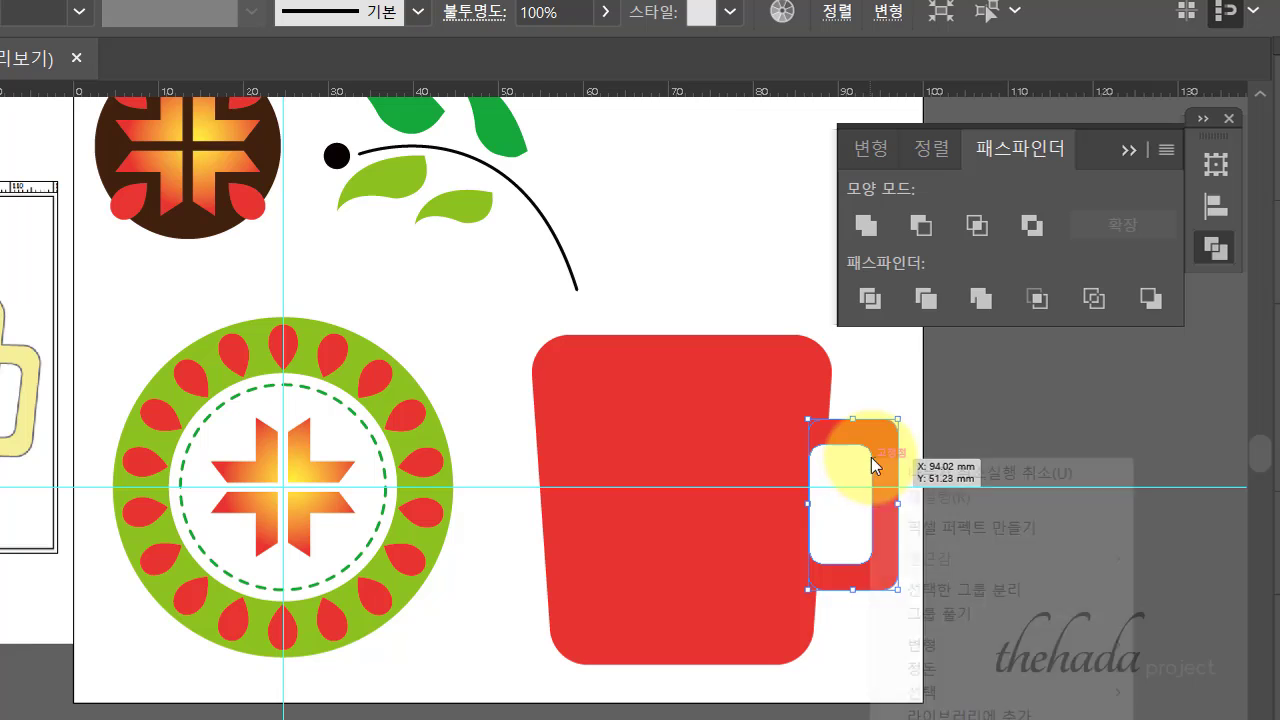
{"action": "left_click", "coordinate": [945, 609]}
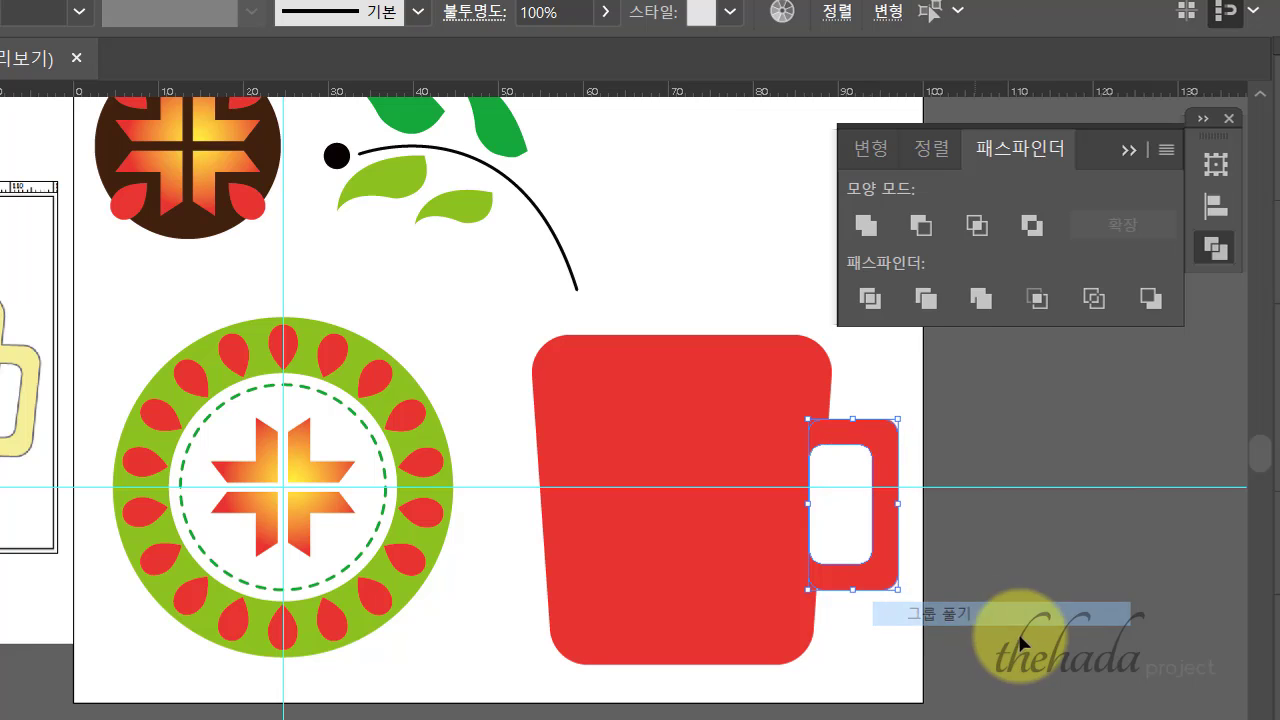
{"action": "left_click", "coordinate": [857, 529]}
{"action": "key", "text": "Delete"}
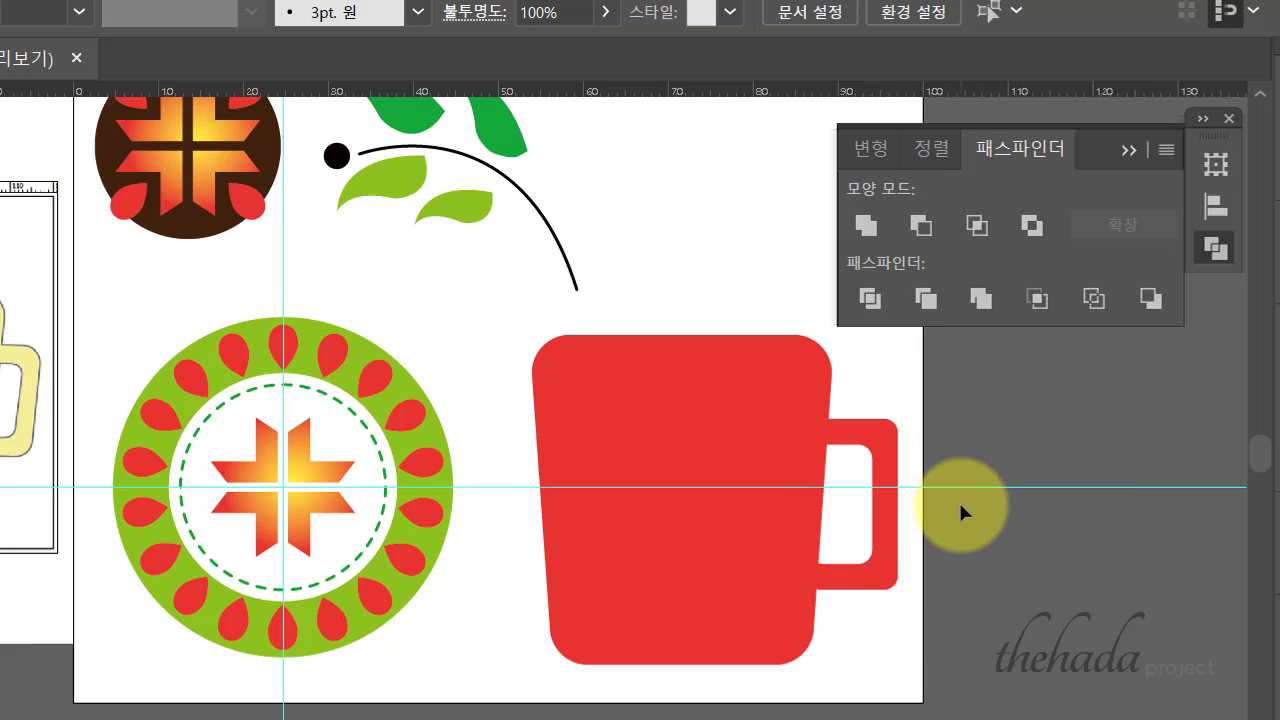
Scale down the handle and tilt it clockwise so it leans in toward the mug body.
{"action": "left_click", "coordinate": [880, 571]}
{"action": "mouse_move", "coordinate": [880, 578]}
{"action": "left_mouse_down"}
{"action": "mouse_move", "coordinate": [894, 586]}
{"action": "mouse_move", "coordinate": [880, 608]}
{"action": "mouse_move", "coordinate": [890, 588]}
{"action": "mouse_move", "coordinate": [876, 563]}
{"action": "mouse_move", "coordinate": [850, 603]}
{"action": "mouse_move", "coordinate": [855, 574]}
{"action": "left_mouse_up"}
{"action": "left_click", "coordinate": [902, 585]}
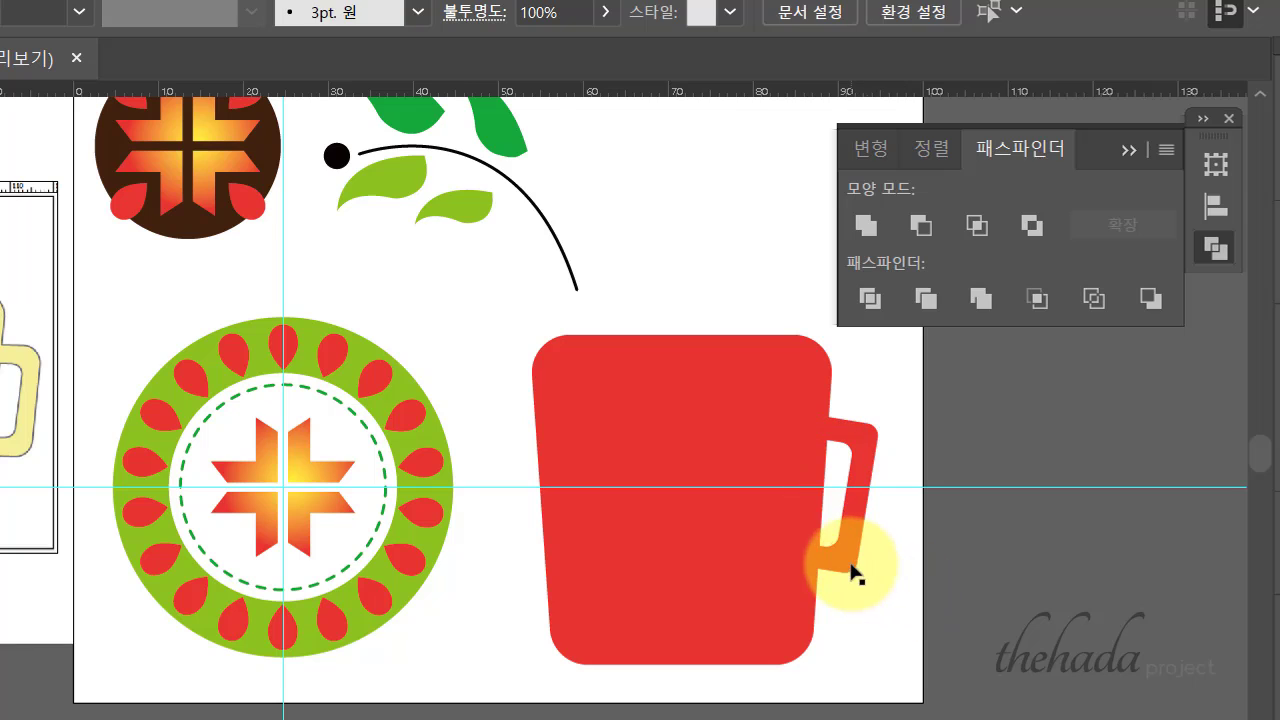
{"action": "left_click", "coordinate": [850, 565]}
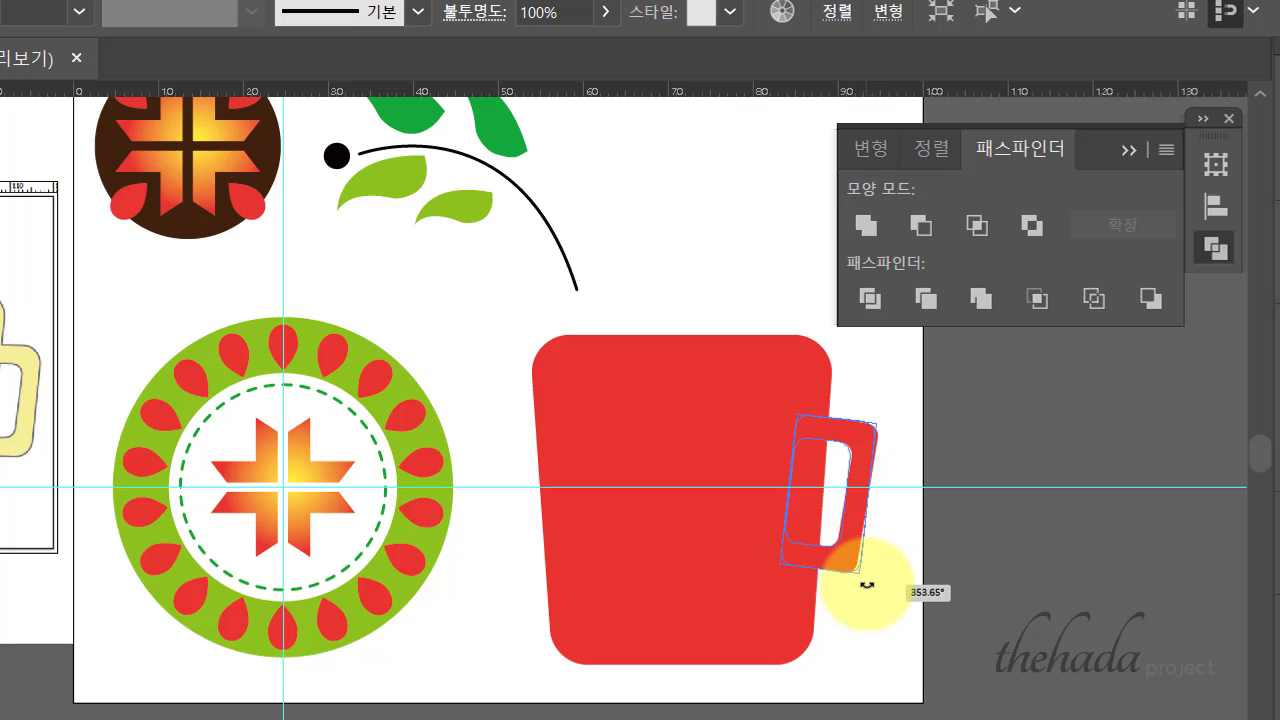
{"action": "left_click", "coordinate": [912, 590]}
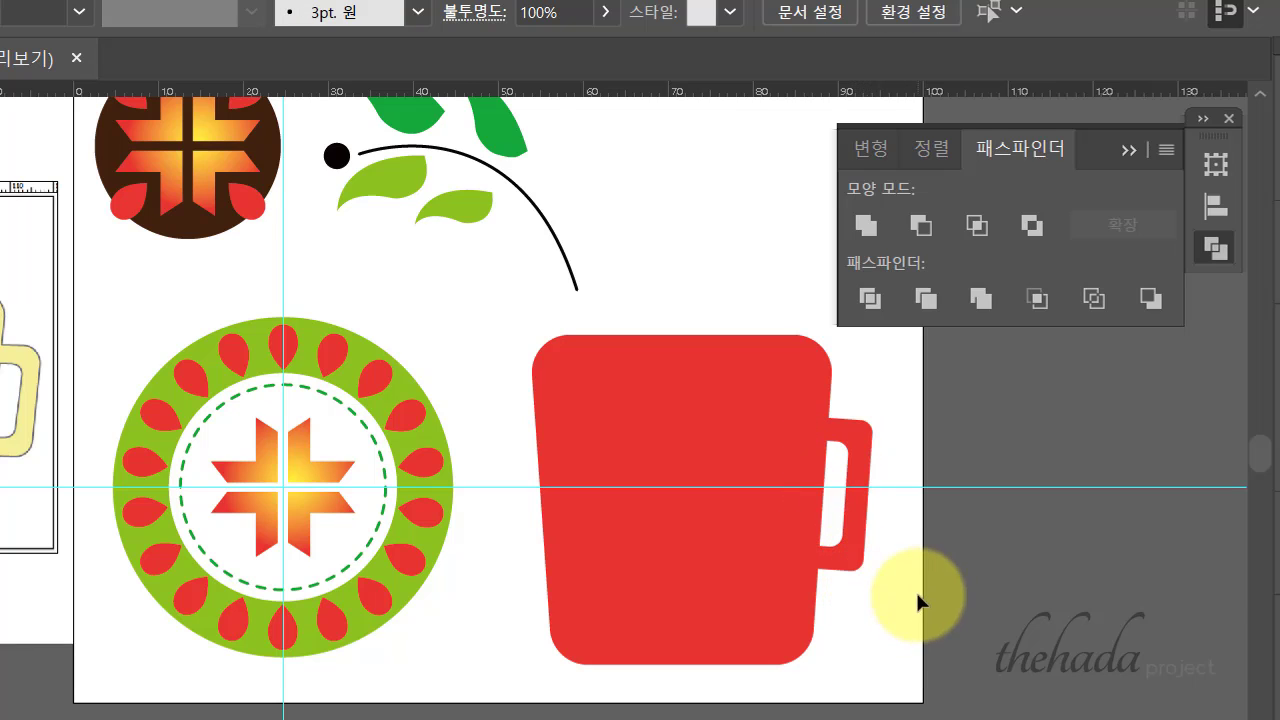
Shorten the handle, increase its clockwise tilt, and raise it slightly along the mug's right edge.
{"action": "left_click", "coordinate": [857, 568]}
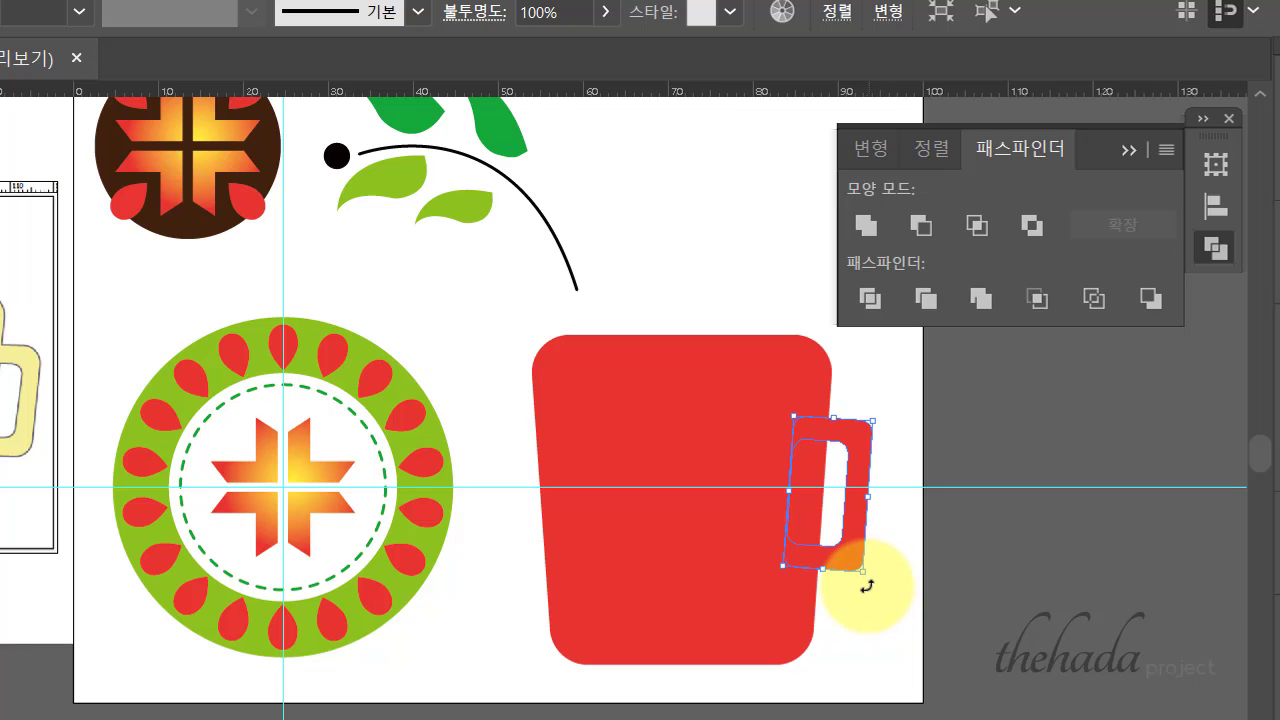
{"action": "left_click_drag", "start_coordinate": [821, 569], "coordinate": [820, 557]}
{"action": "left_click_drag", "start_coordinate": [842, 430], "coordinate": [846, 420]}
{"action": "left_click", "coordinate": [907, 572]}
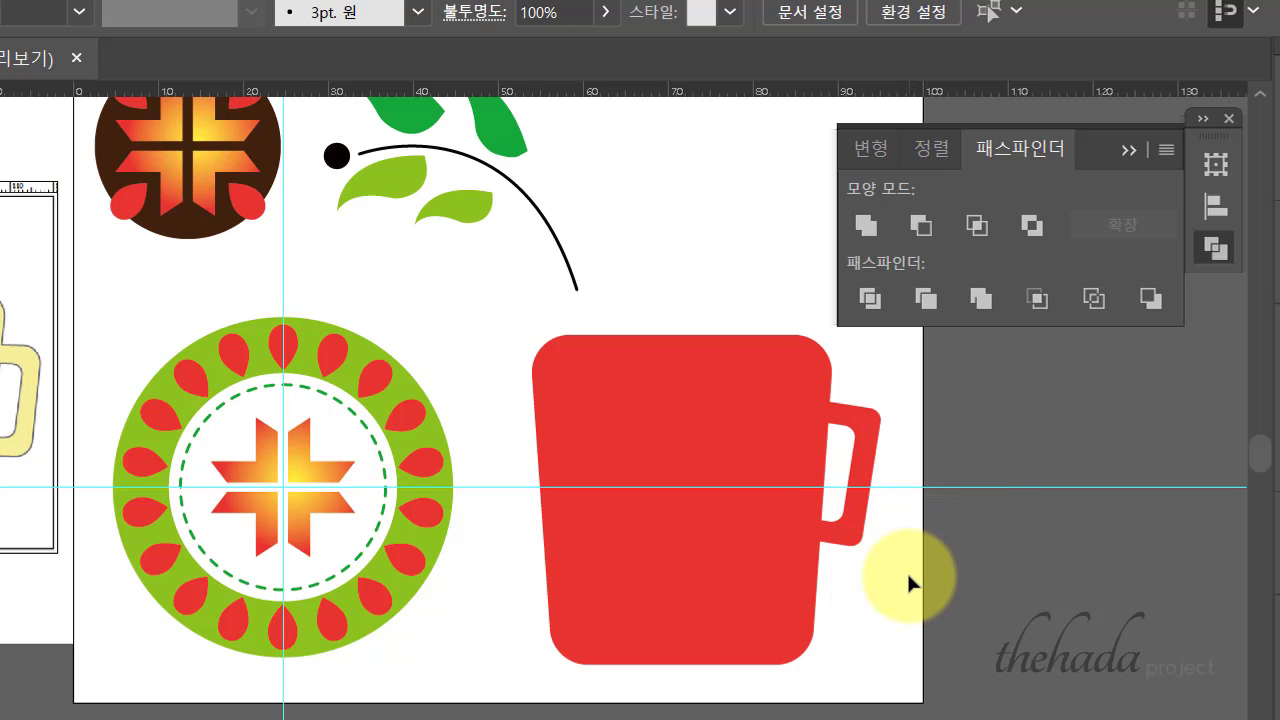
Merge the handle and the mug body into one shape with Pathfinder Unite.
{"action": "left_click", "coordinate": [838, 420]}
{"action": "left_click", "coordinate": [706, 433], "text": "shift"}
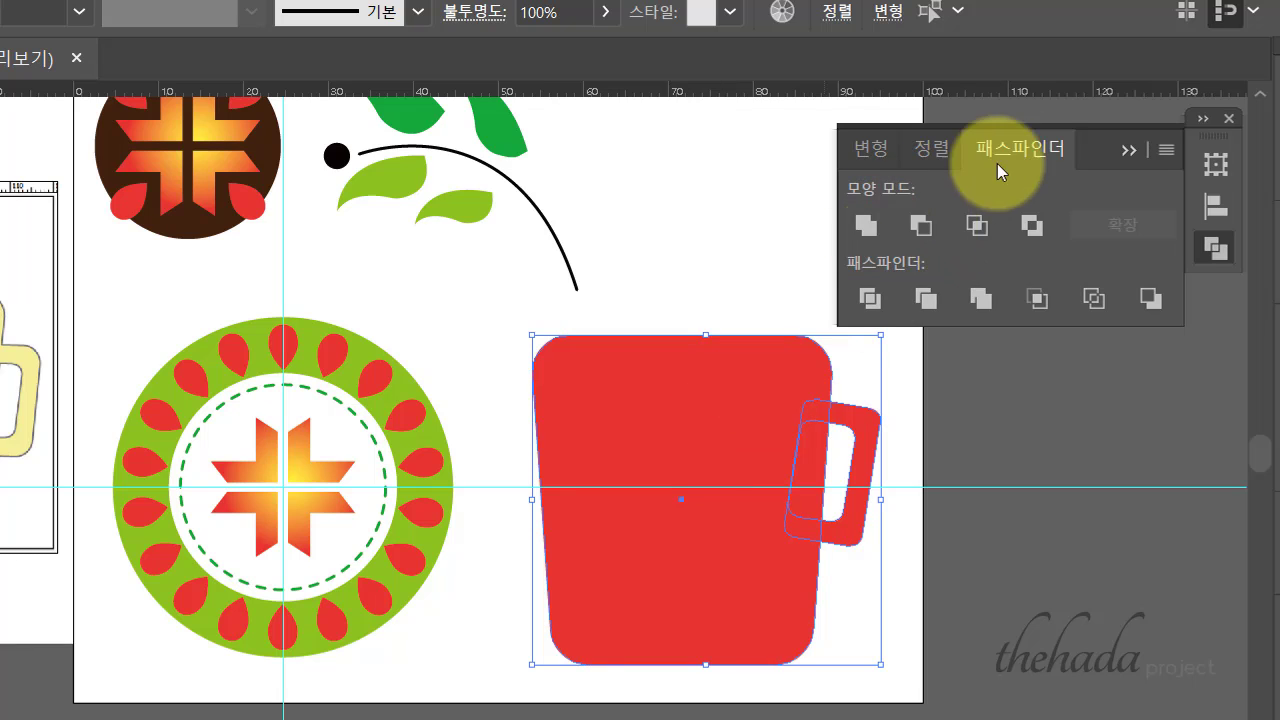
{"action": "left_click", "coordinate": [866, 227]}
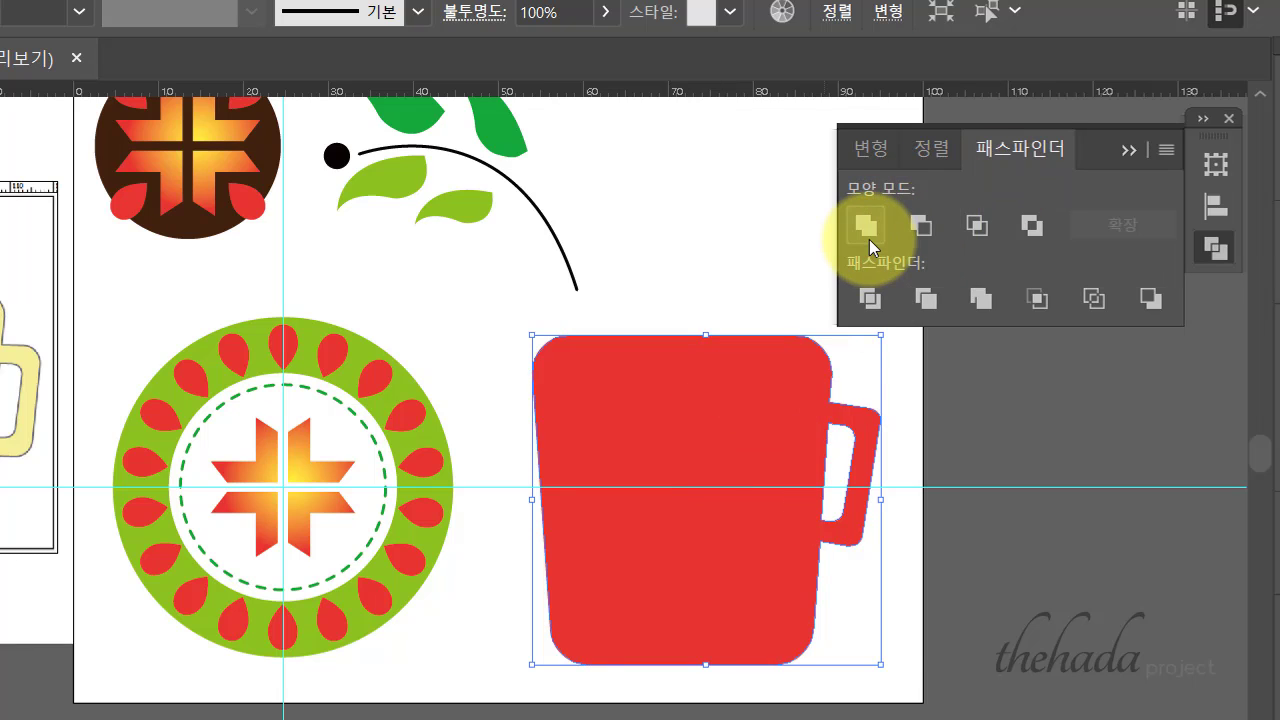
{"action": "left_click", "coordinate": [938, 608]}
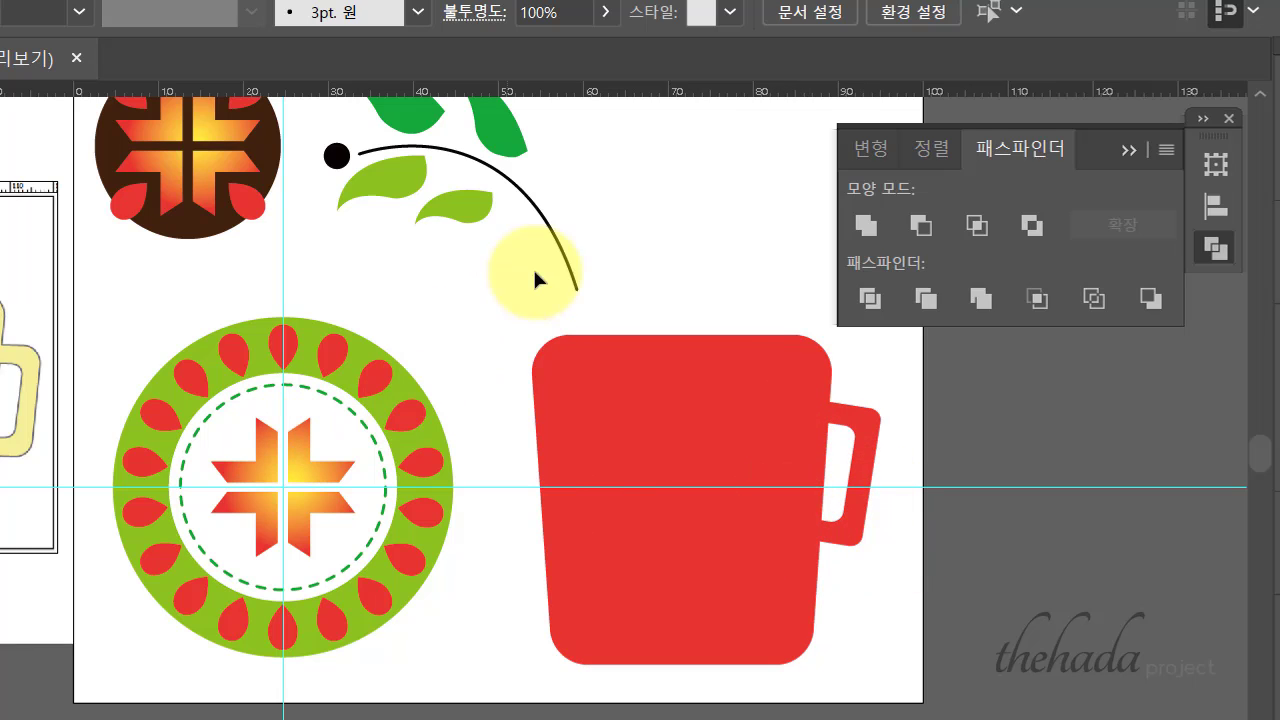
Place a copy of the leaf branch over the mug and bring it to the front.
{"action": "left_click", "coordinate": [410, 182]}
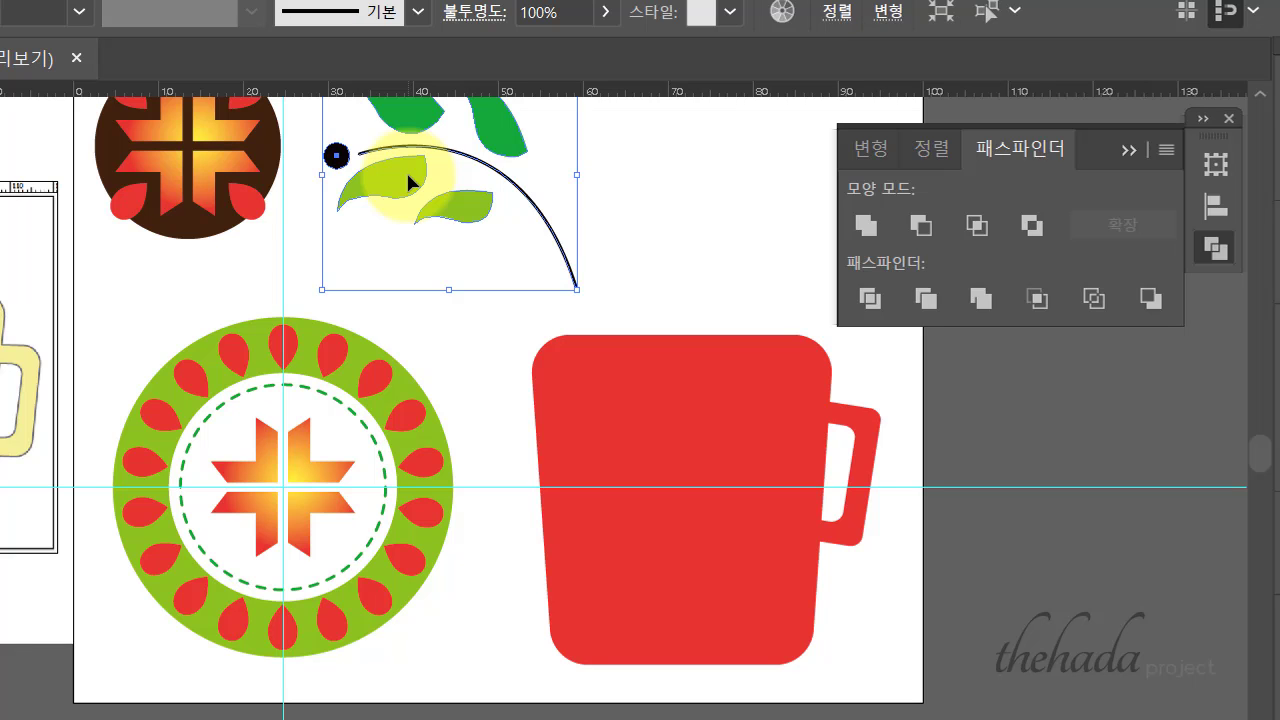
{"action": "left_click_drag", "start_coordinate": [410, 182], "coordinate": [535, 310]}
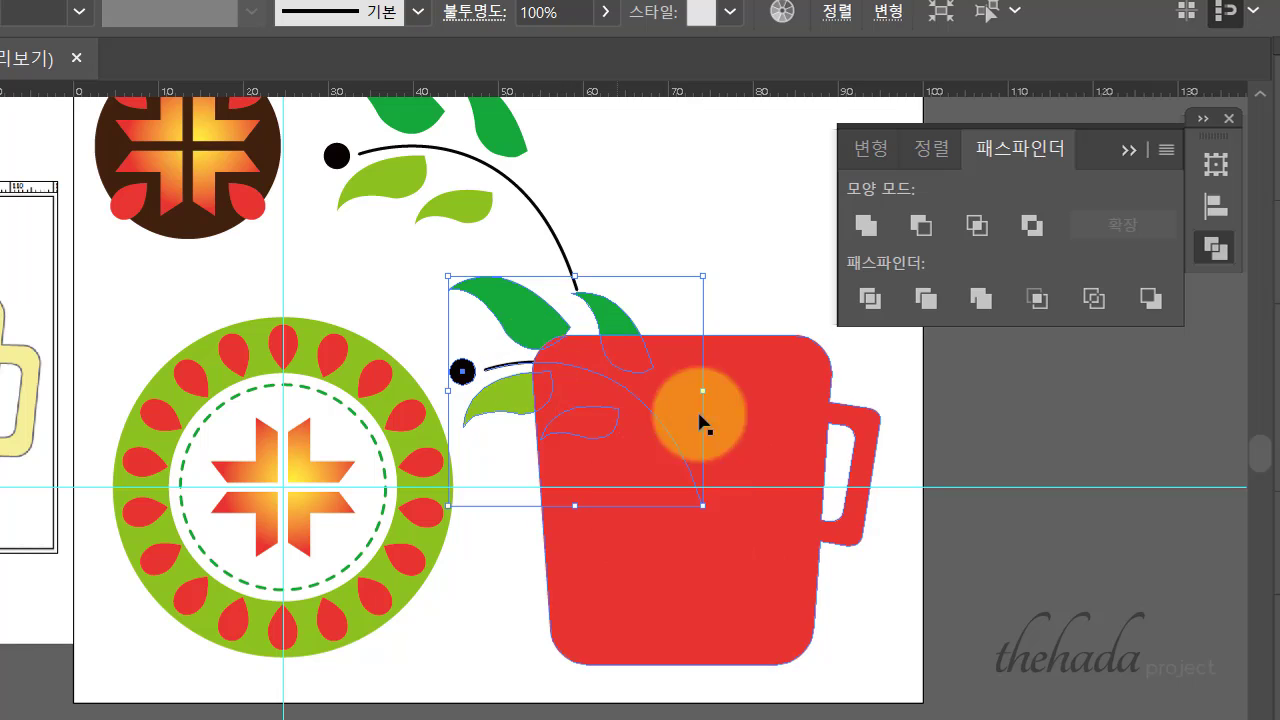
{"action": "right_click", "coordinate": [525, 315]}
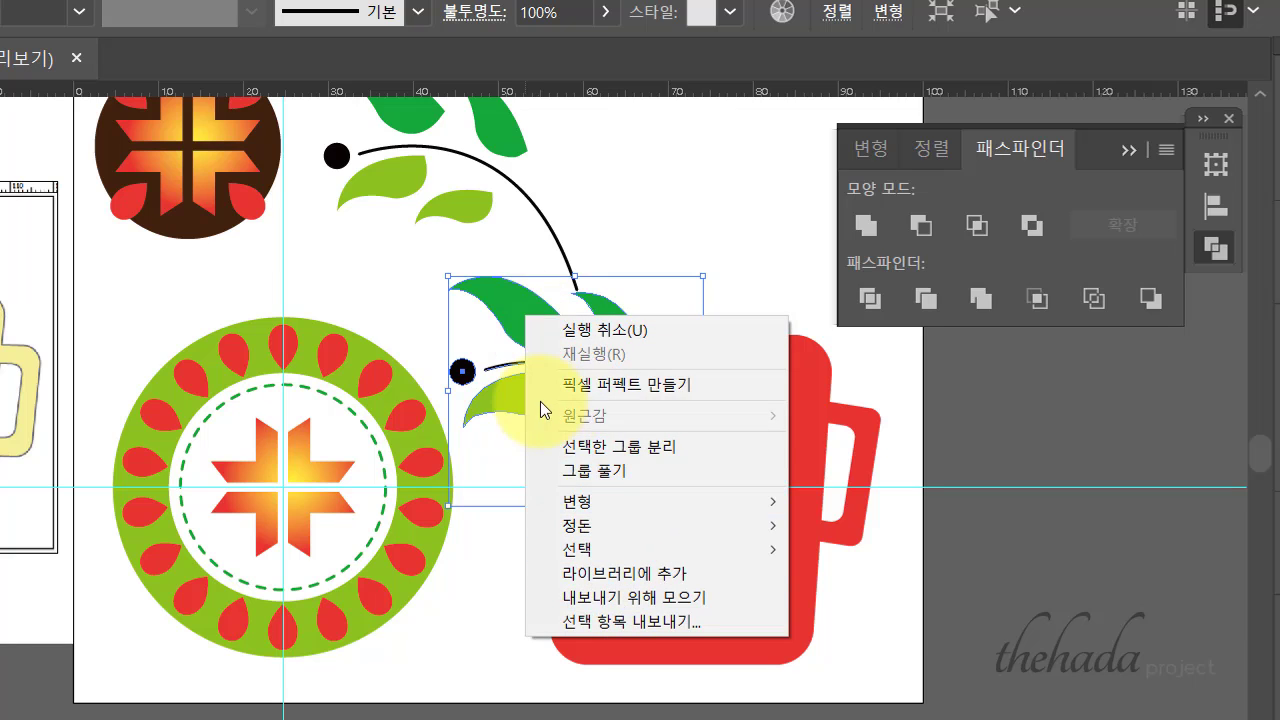
{"action": "mouse_move", "coordinate": [588, 527]}
{"action": "left_click", "coordinate": [886, 525]}
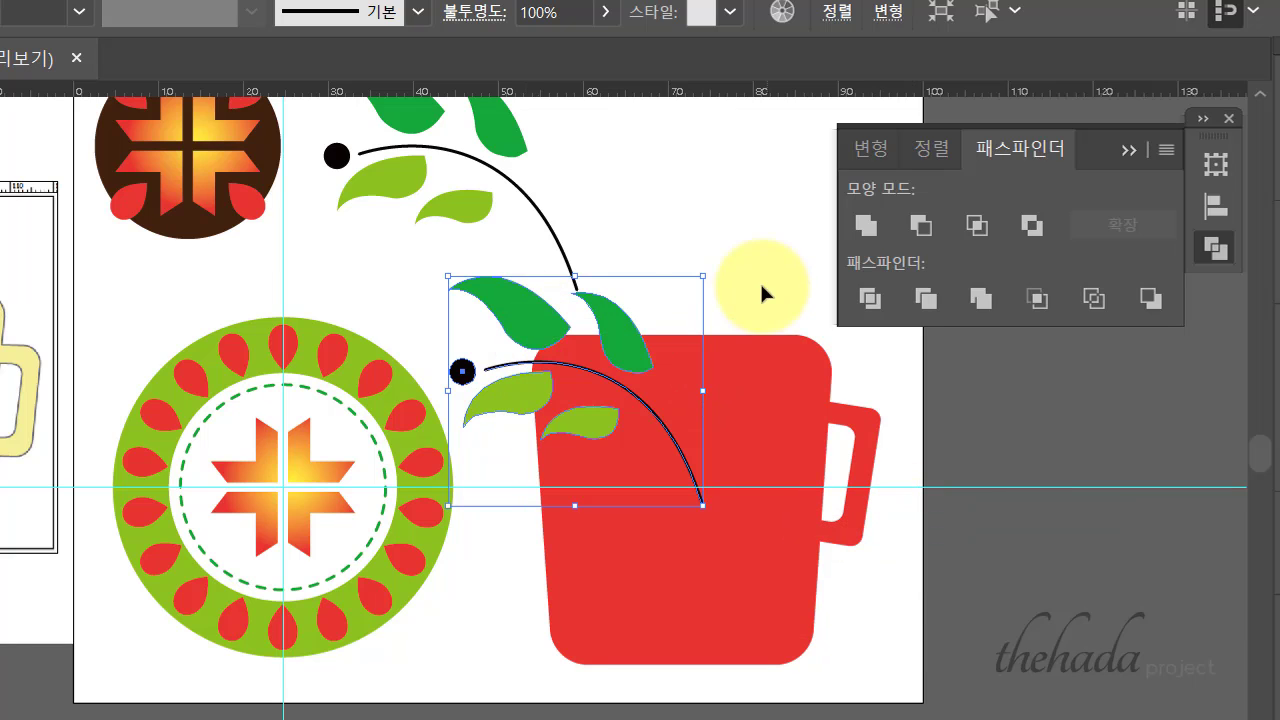
Scale the copied branch down proportionally and place it inside the mug's upper left corner.
{"action": "left_click_drag", "start_coordinate": [708, 278], "coordinate": [580, 387]}
{"action": "left_click_drag", "start_coordinate": [540, 430], "coordinate": [645, 397]}
{"action": "left_click_drag", "start_coordinate": [682, 469], "coordinate": [622, 413]}
{"action": "left_click", "coordinate": [687, 268]}
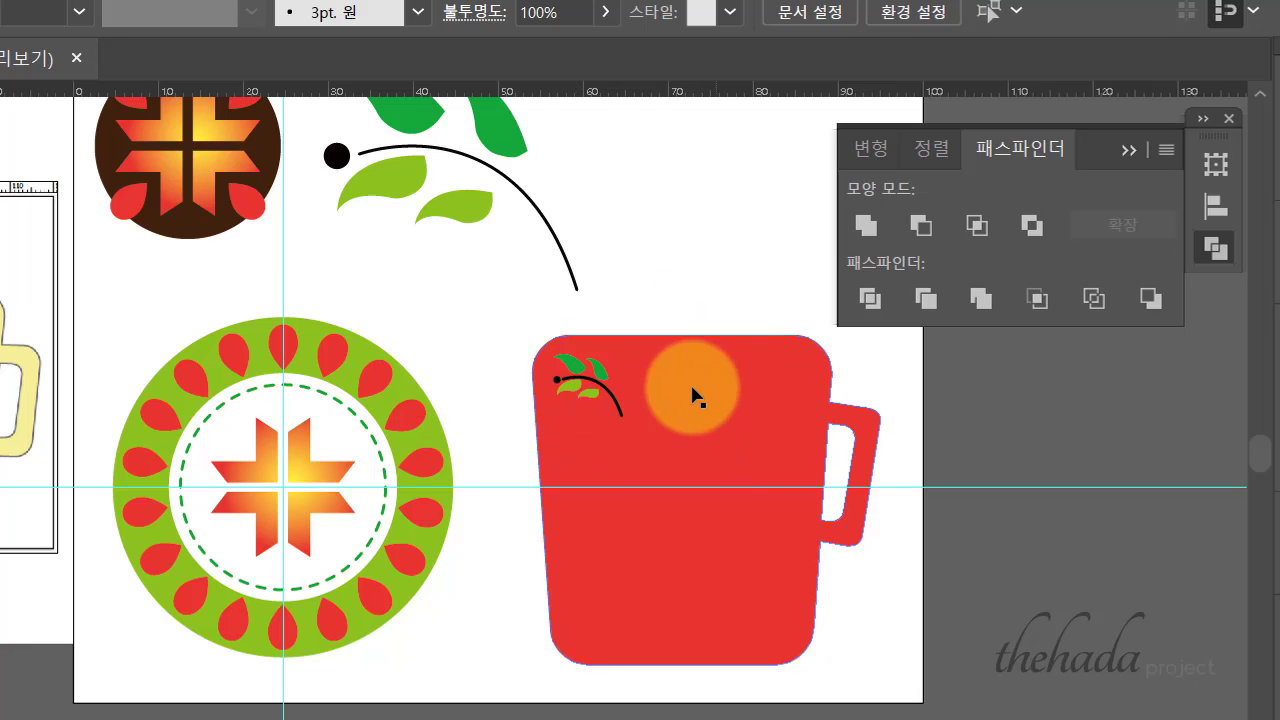
Create a mirrored copy of the small branch with Reflect, using the vertical axis through the lower end of its stem.
{"action": "left_click", "coordinate": [602, 378]}
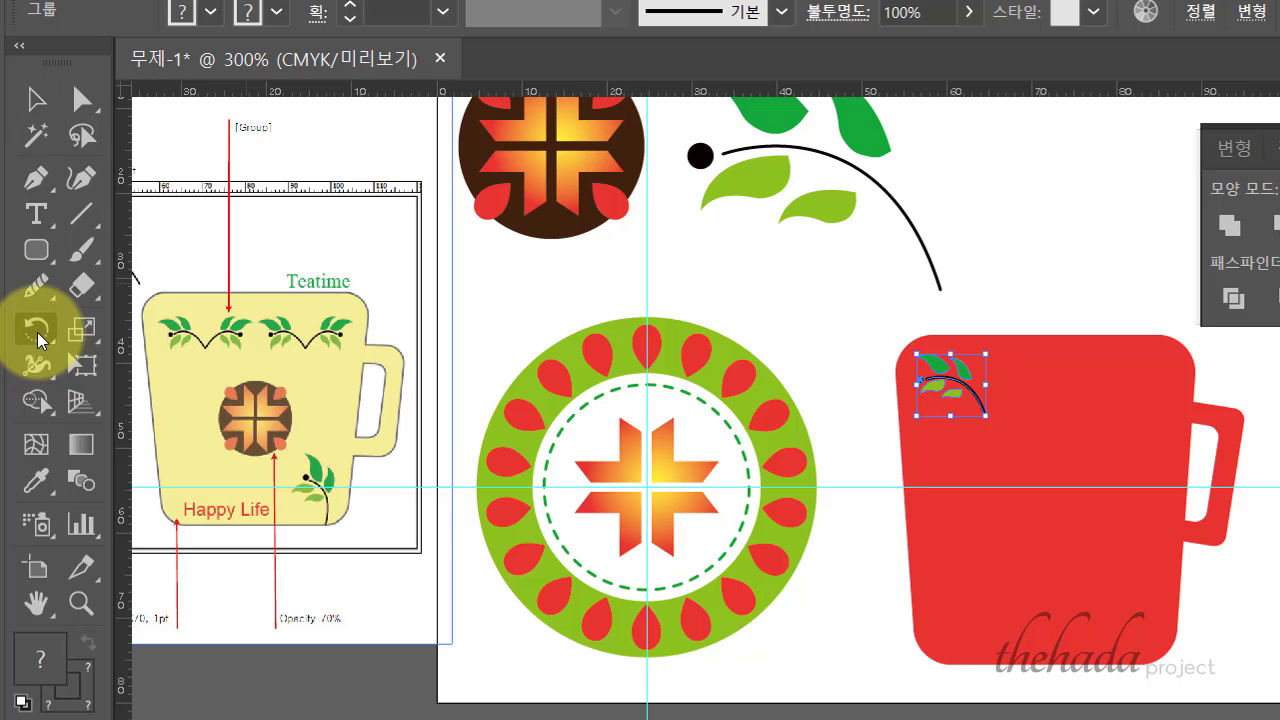
{"action": "left_click", "coordinate": [30, 333]}
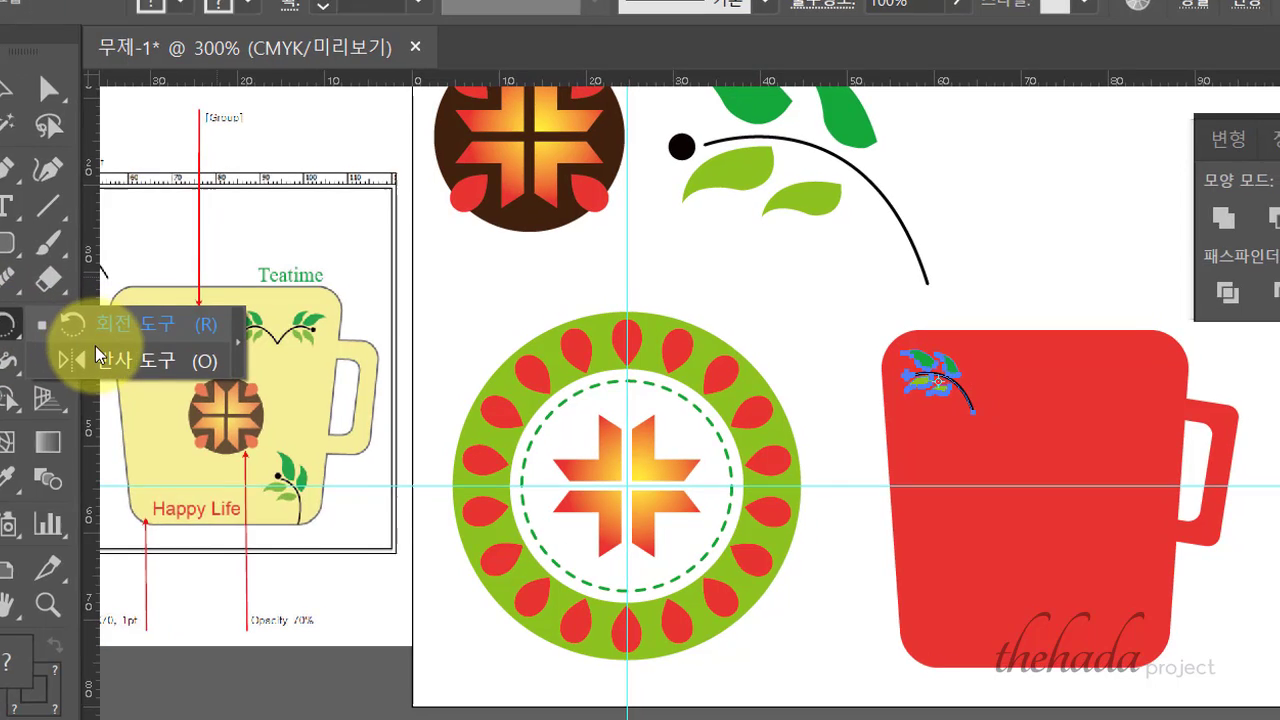
{"action": "left_click", "coordinate": [127, 362]}
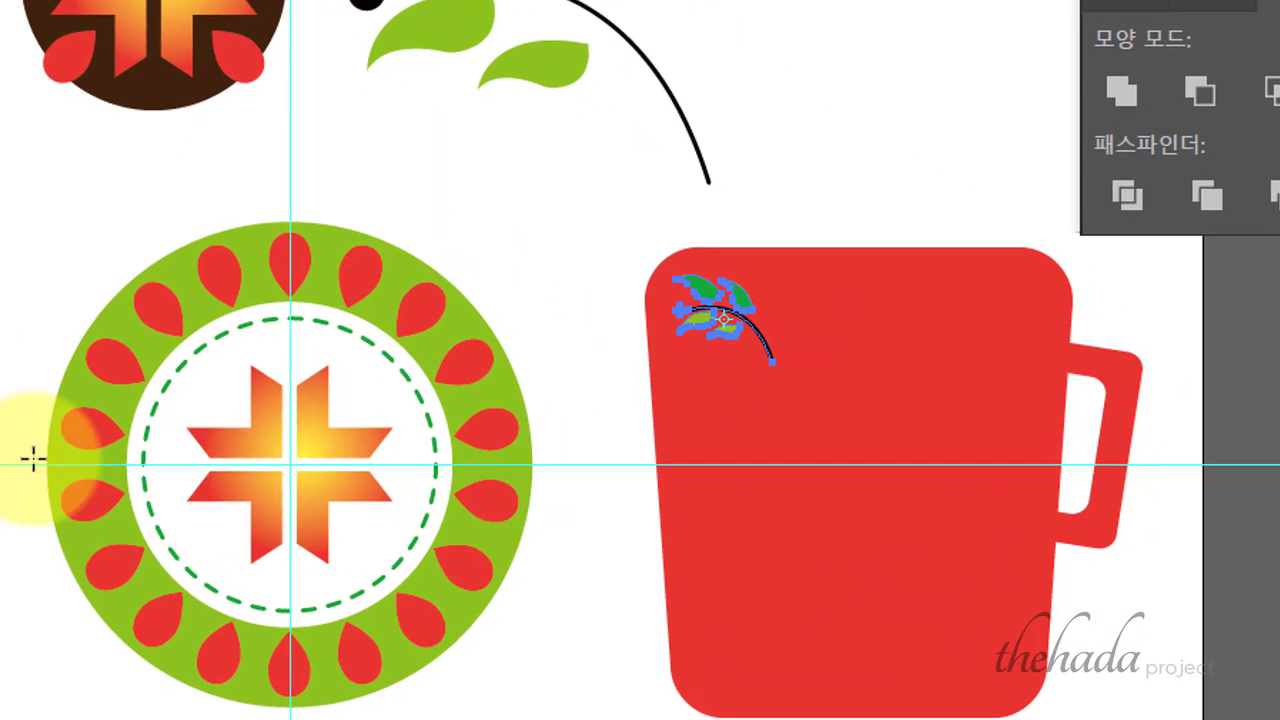
{"action": "left_click_drag", "start_coordinate": [771, 408], "coordinate": [756, 378]}
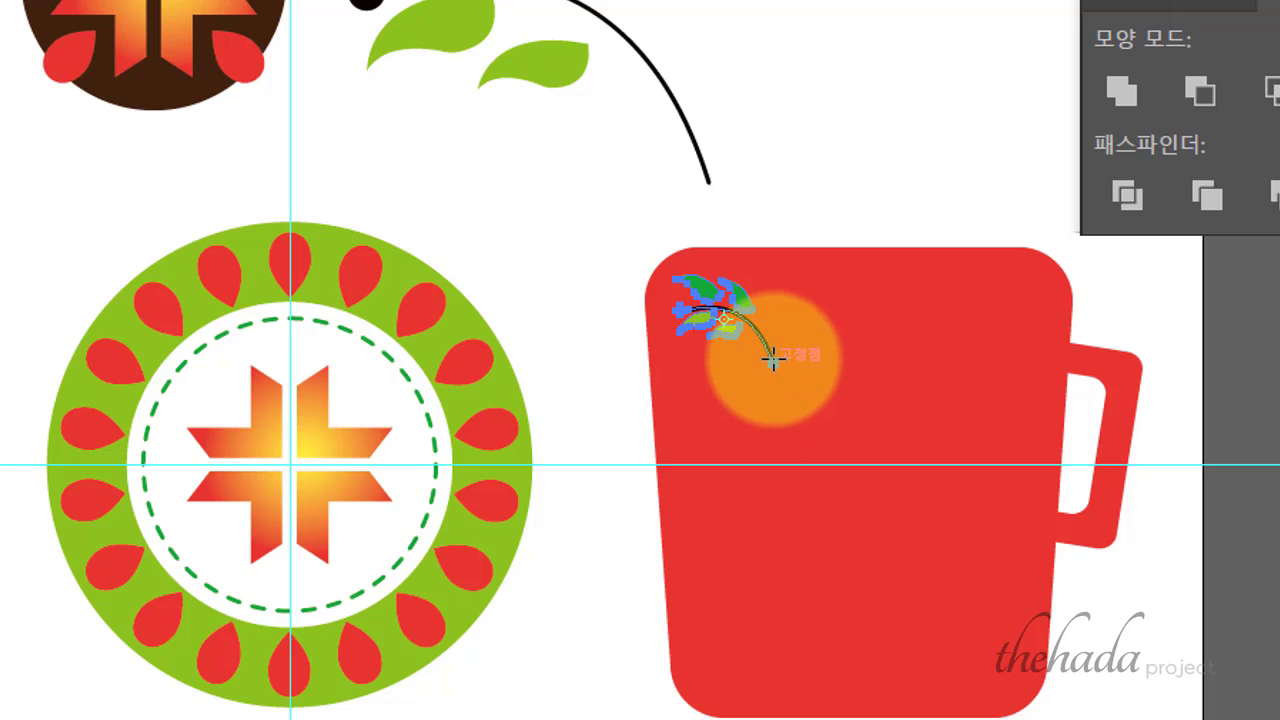
{"action": "key", "text": "ctrl+plus"}
{"action": "key", "text": "ctrl+plus"}
{"action": "key", "text": "ctrl+plus"}
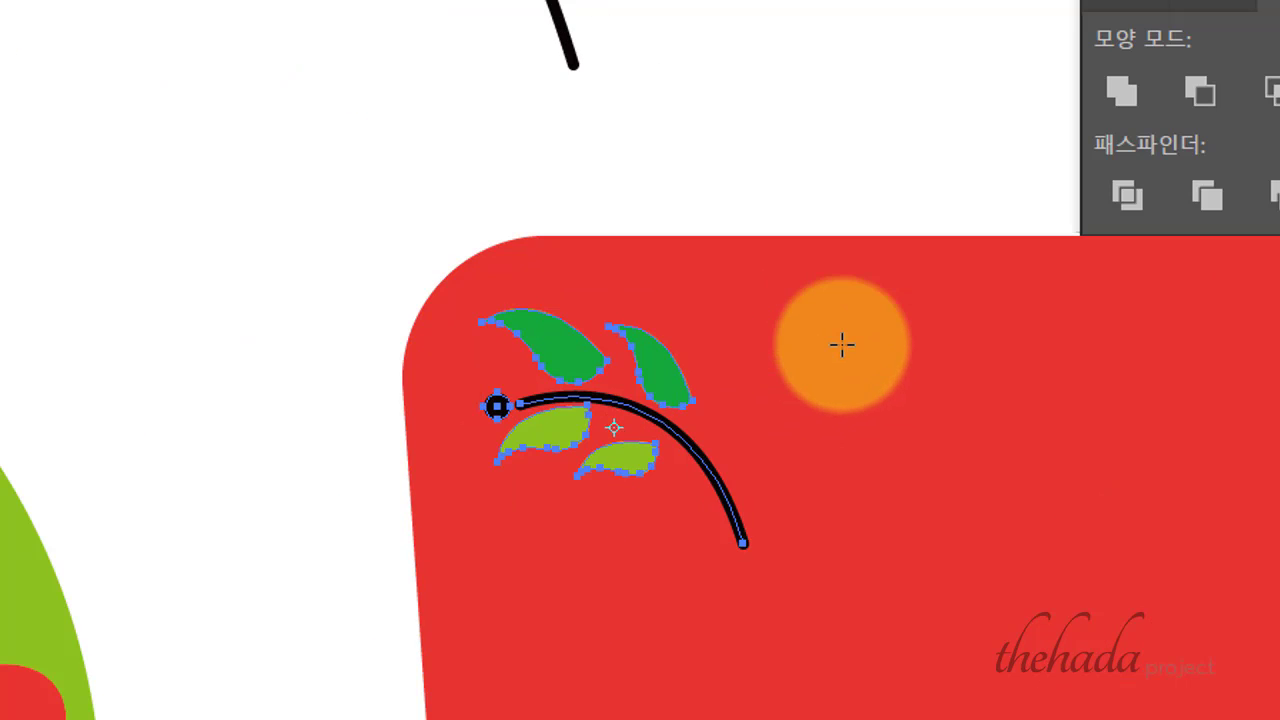
{"action": "left_click_drag", "start_coordinate": [786, 431], "coordinate": [623, 169]}
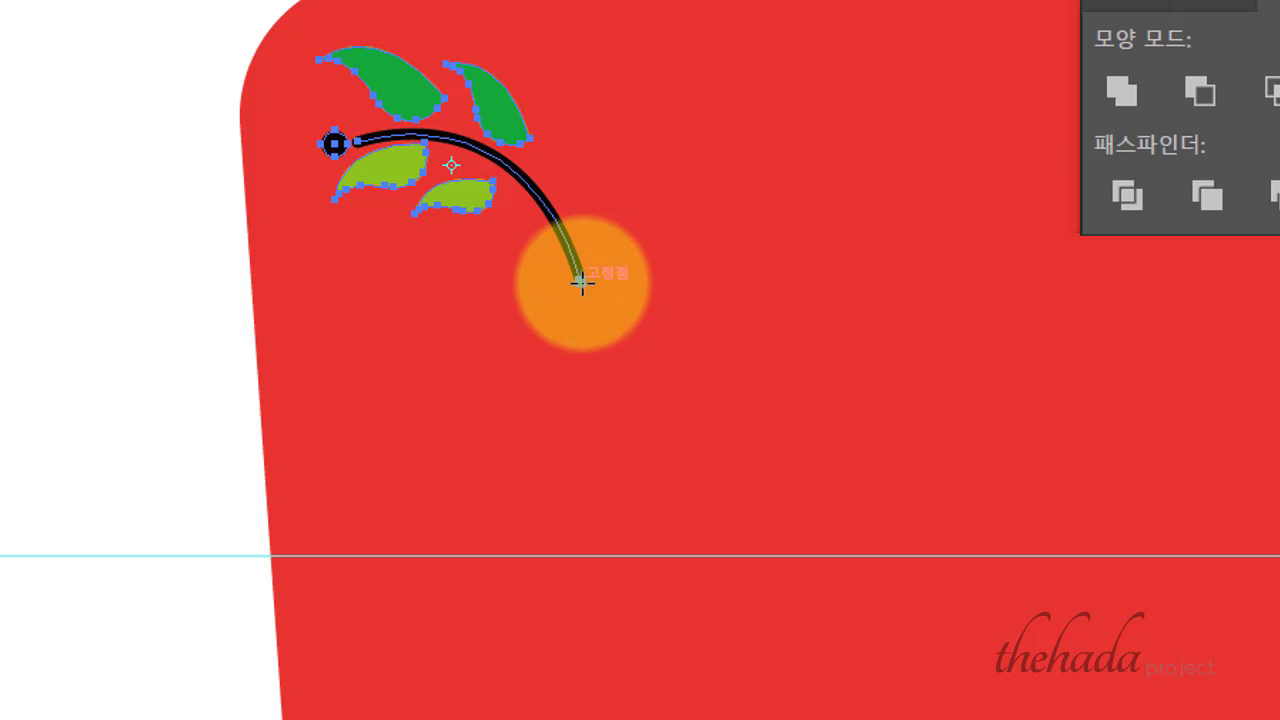
{"action": "left_click", "coordinate": [581, 283], "text": "alt"}
{"action": "left_click_drag", "start_coordinate": [244, 28], "coordinate": [868, 24]}
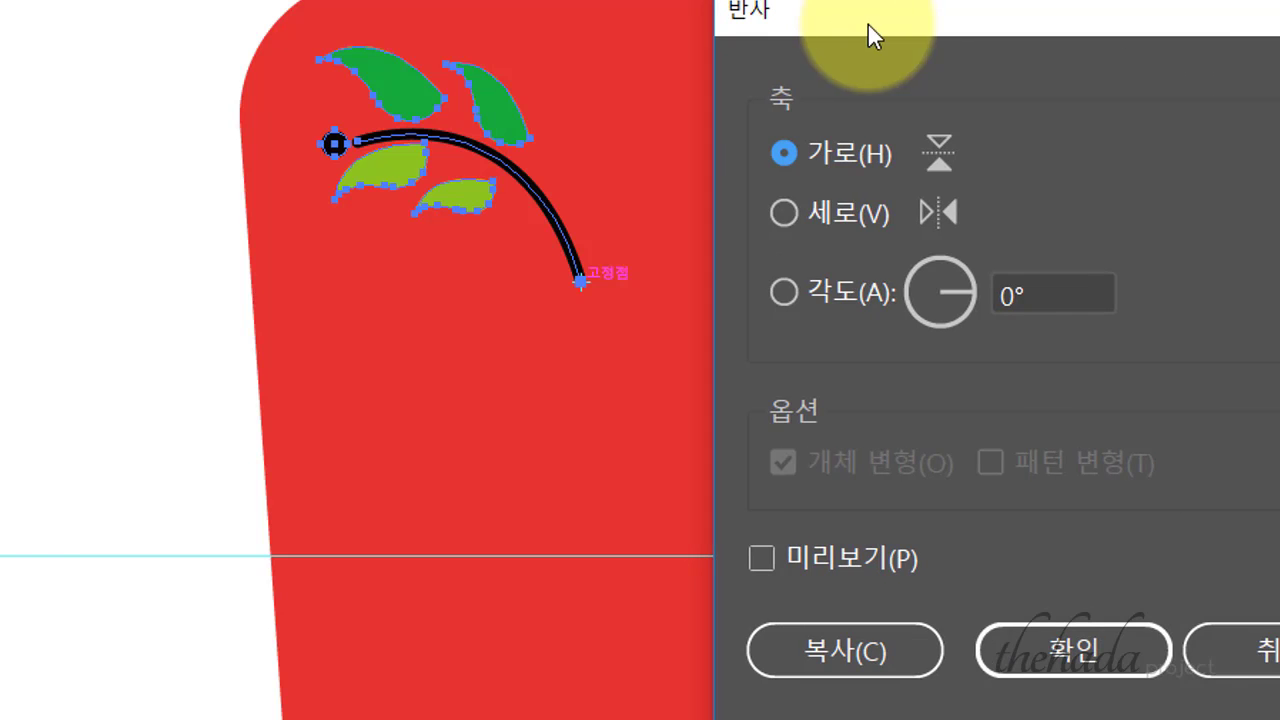
{"action": "left_click", "coordinate": [786, 216]}
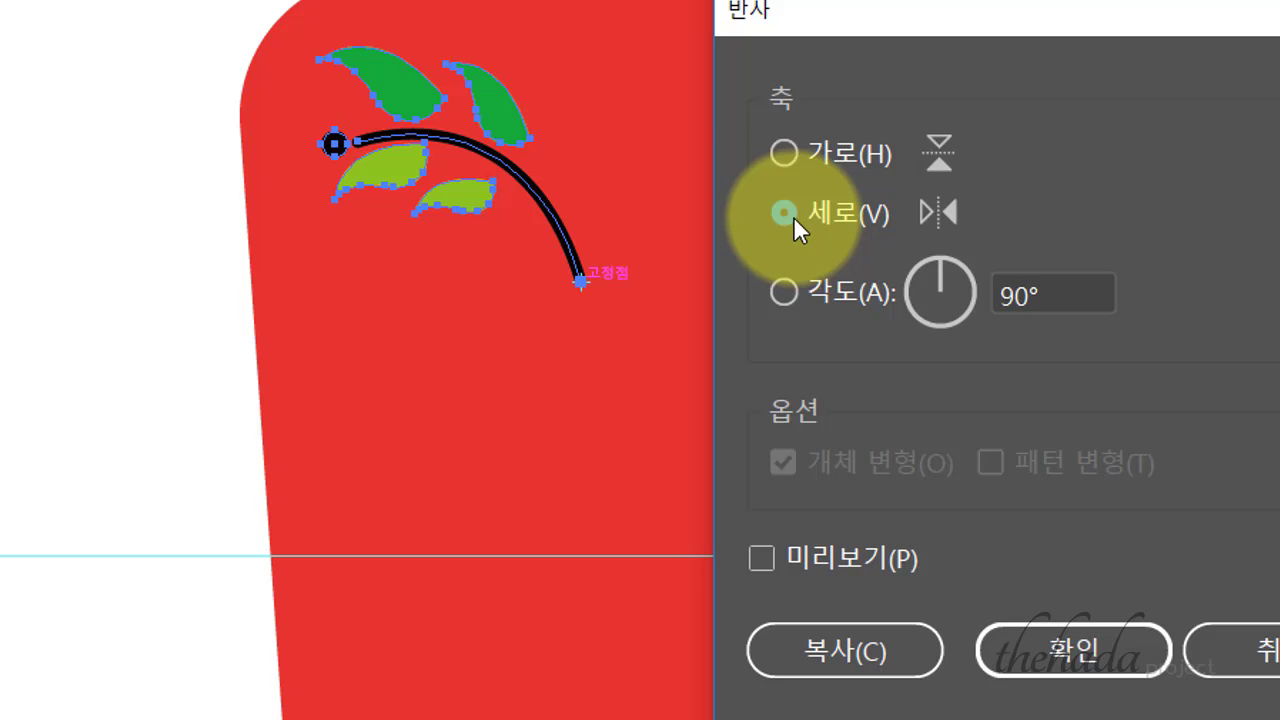
{"action": "left_click", "coordinate": [839, 561]}
{"action": "left_click_drag", "start_coordinate": [937, 18], "coordinate": [1172, 22]}
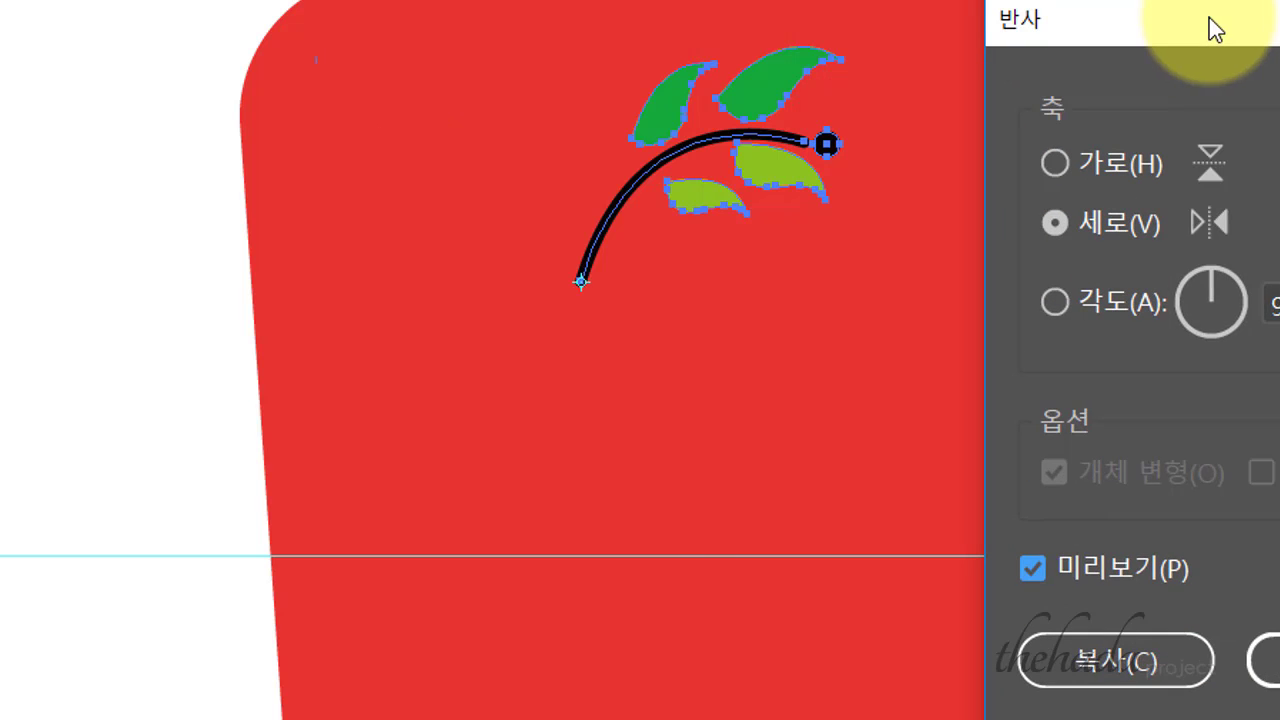
{"action": "left_click", "coordinate": [1135, 670]}
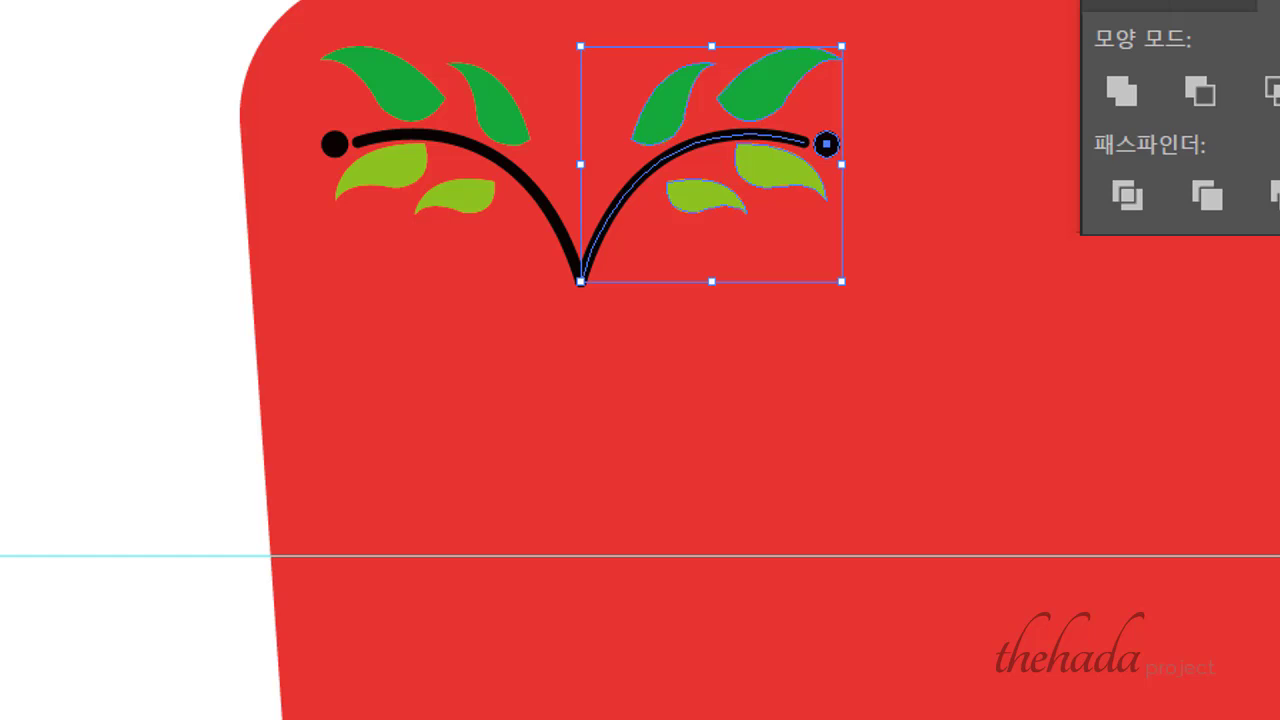
Copy the left branch horizontally to the right of the pair and add its vertical-axis reflection about the stem's lower end.
{"action": "key", "text": "ctrl+minus"}
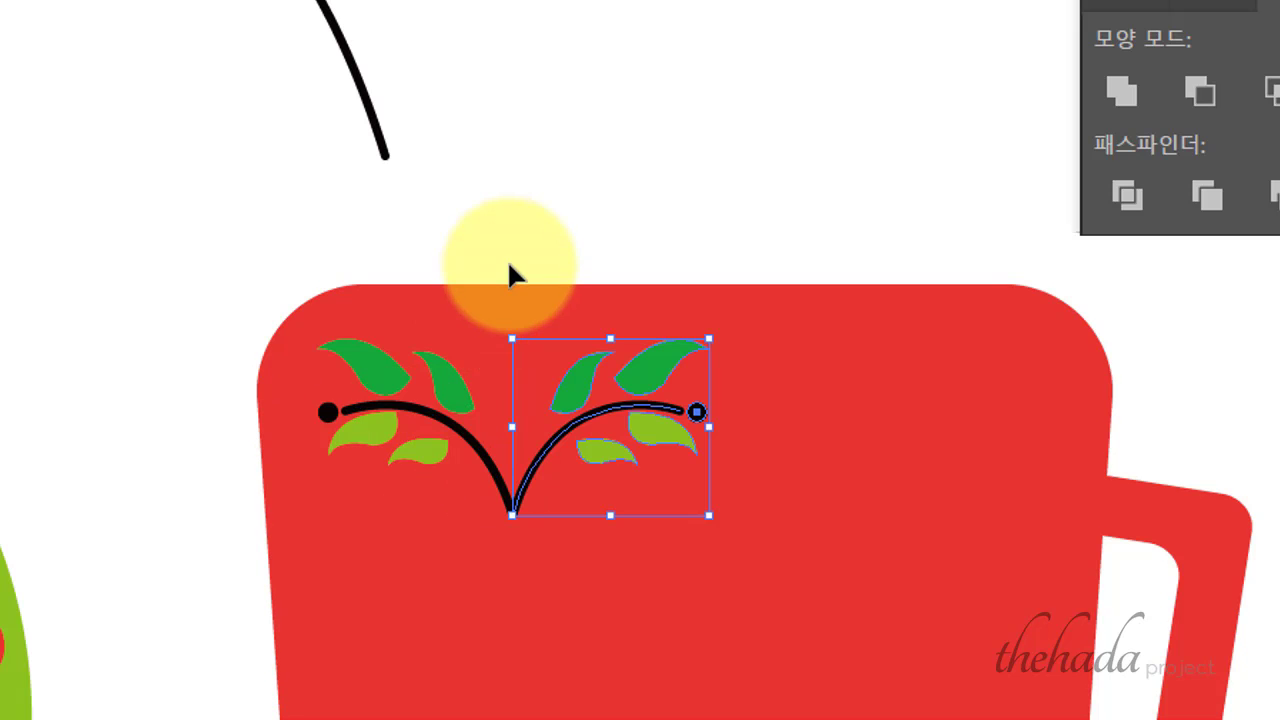
{"action": "left_click", "coordinate": [461, 383]}
{"action": "left_click_drag", "start_coordinate": [461, 385], "coordinate": [884, 393]}
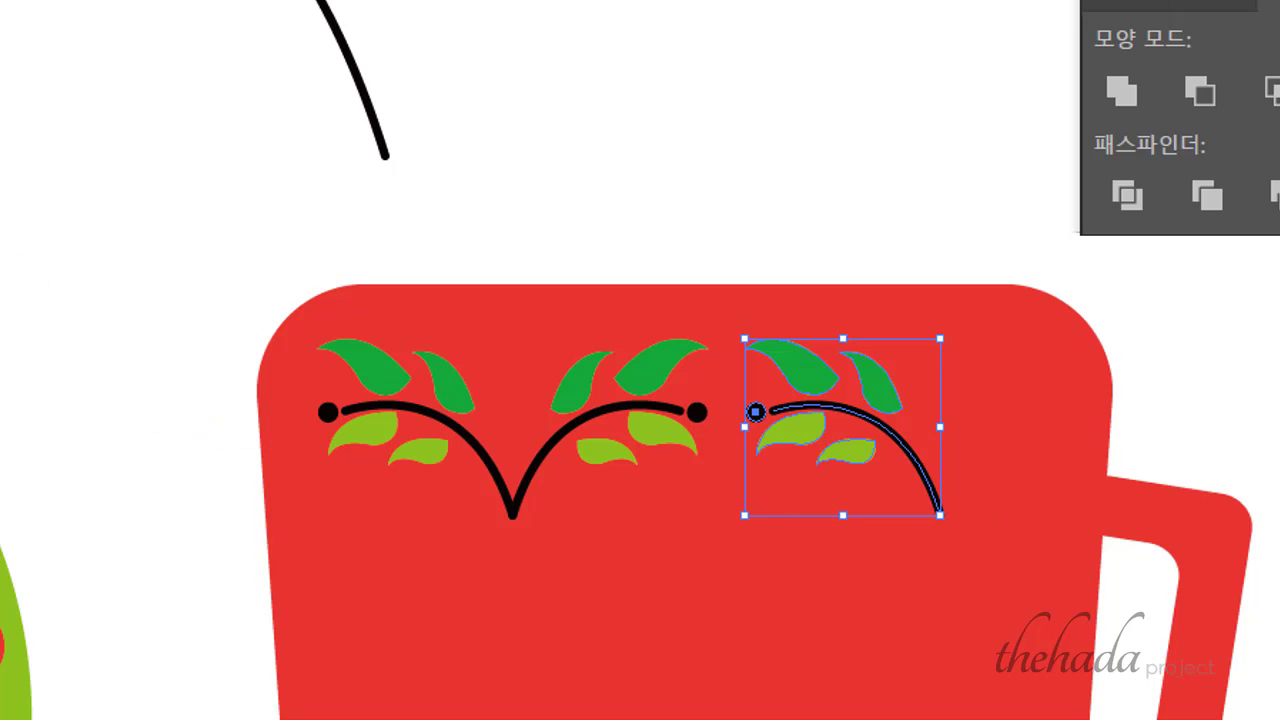
{"action": "key", "text": "r"}
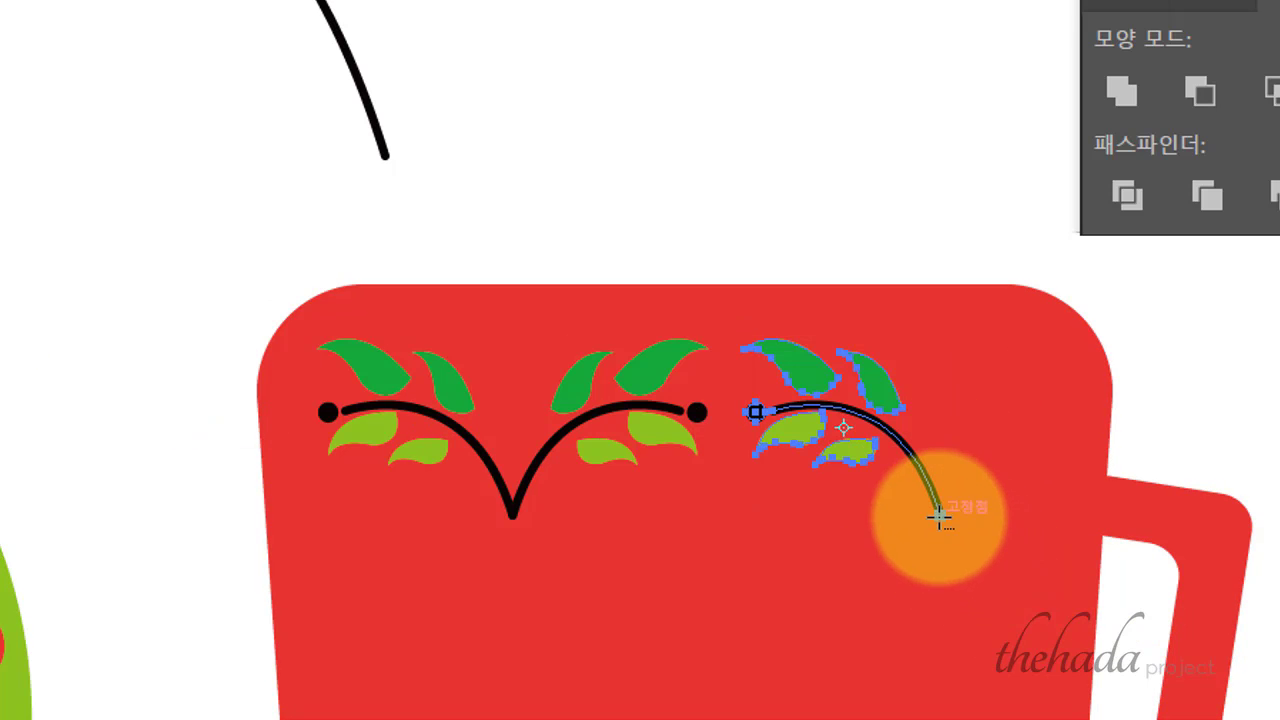
{"action": "left_click", "coordinate": [940, 515], "text": "alt"}
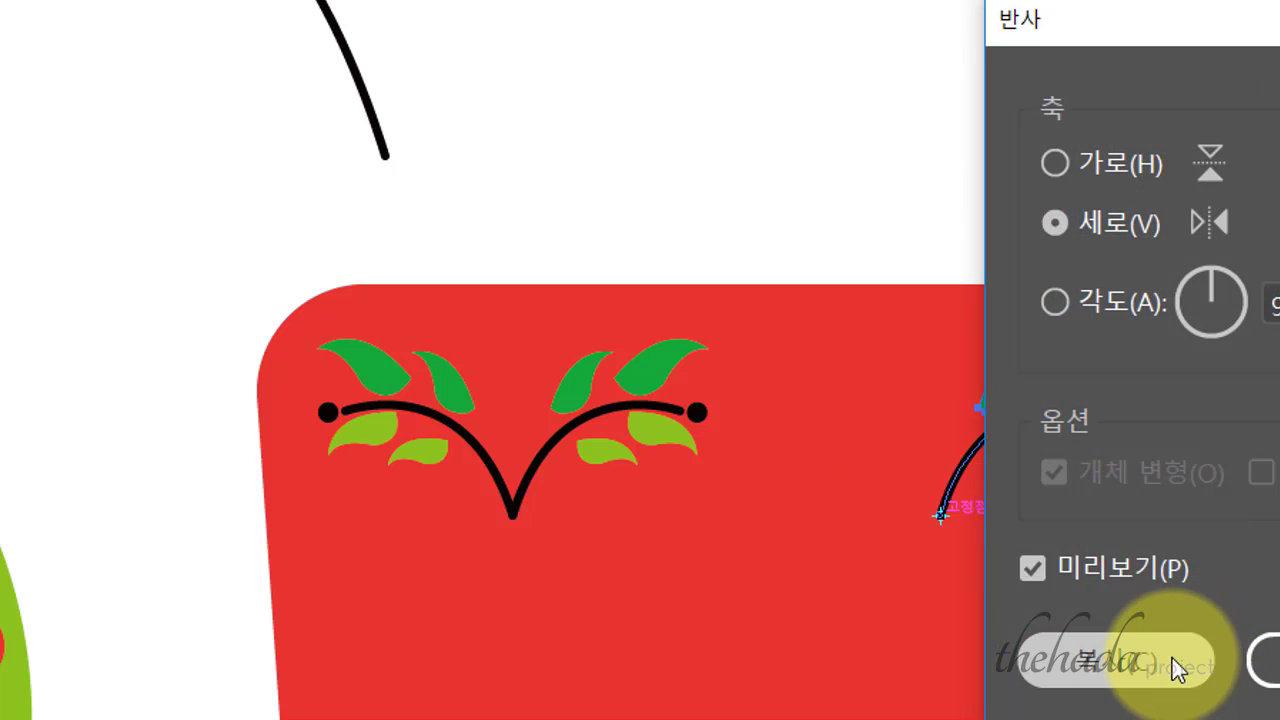
{"action": "left_click", "coordinate": [1172, 658]}
Select all four branches and scale them down together to fit within the mug's width.
{"action": "left_click", "coordinate": [788, 372], "text": "shift"}
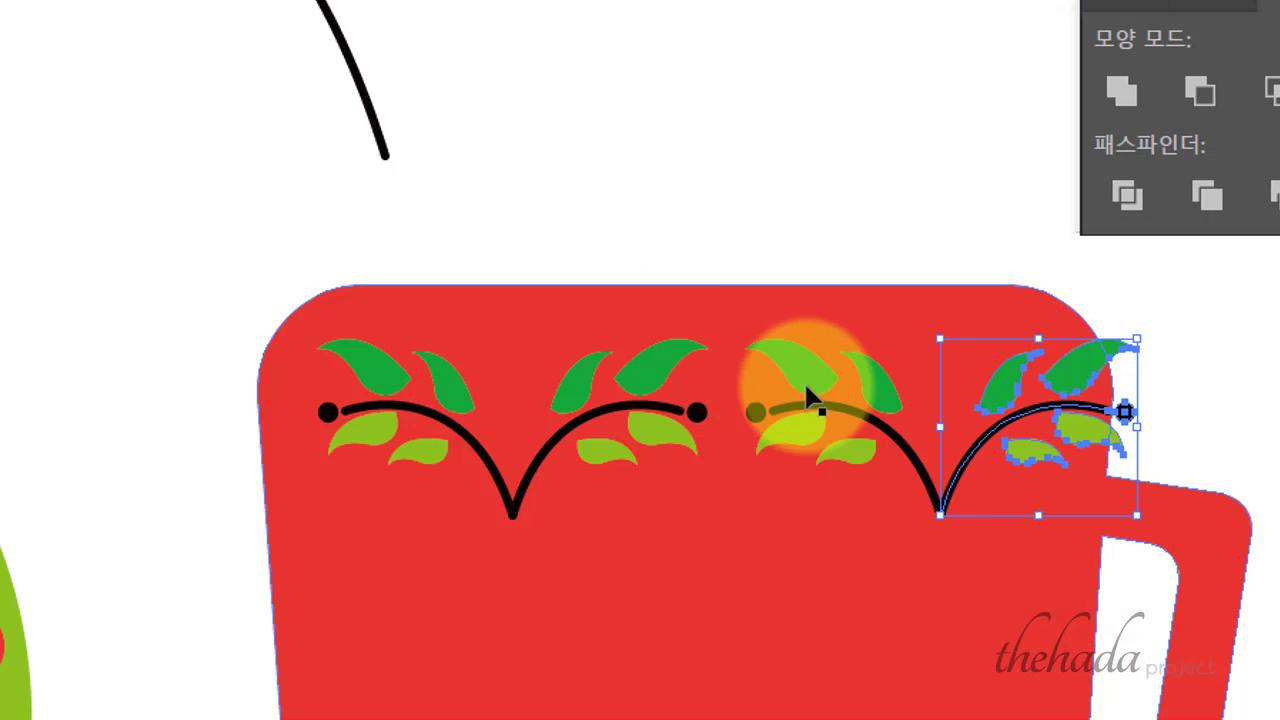
{"action": "left_click", "coordinate": [662, 374], "text": "shift"}
{"action": "left_click", "coordinate": [476, 376], "text": "shift"}
{"action": "left_click", "coordinate": [432, 365], "text": "shift"}
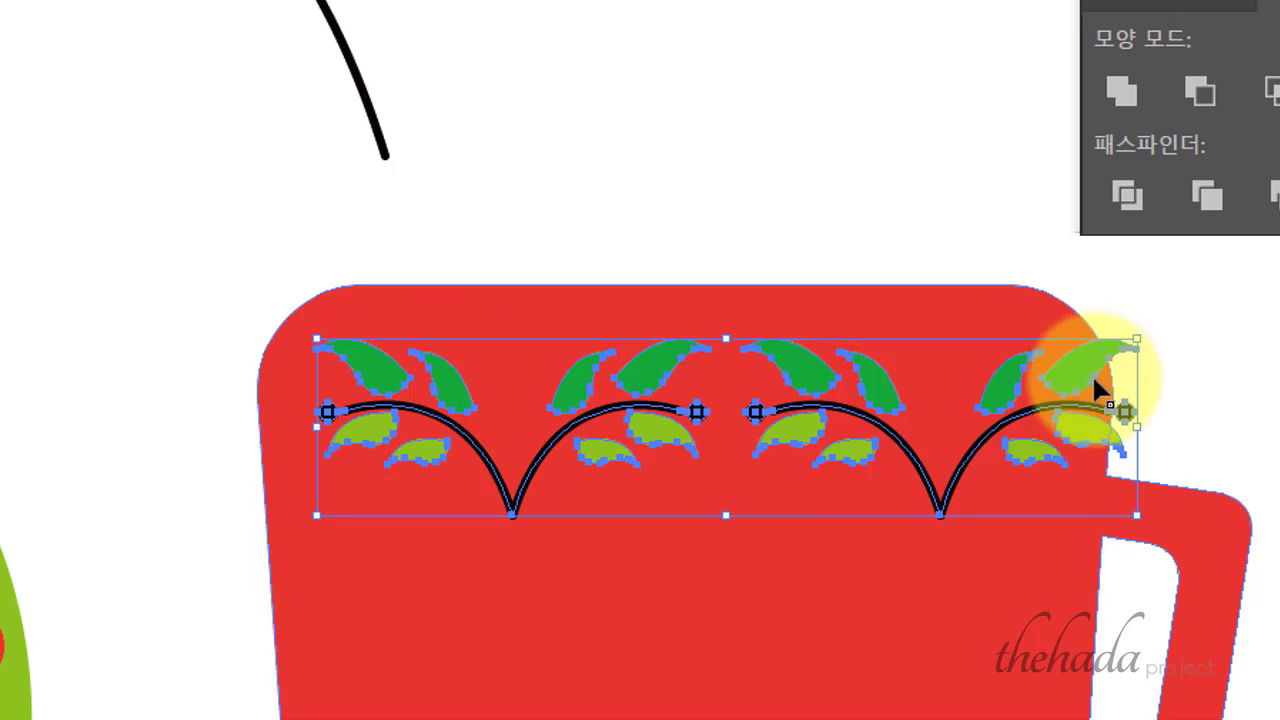
{"action": "left_click_drag", "start_coordinate": [1137, 339], "coordinate": [1027, 357]}
{"action": "key", "text": "a"}
{"action": "key", "text": "ctrl+minus"}
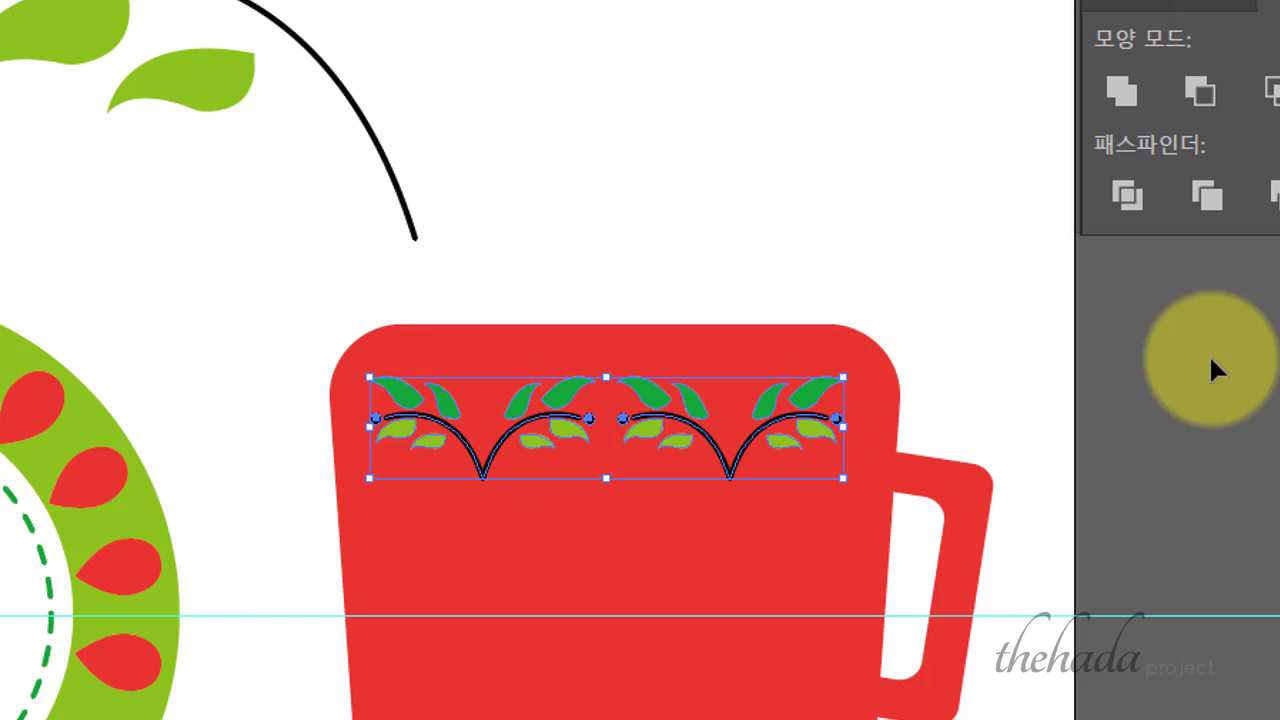
Shift the right branch pair slightly to the right to widen the gap between the two pairs.
{"action": "left_click_drag", "start_coordinate": [977, 371], "coordinate": [1143, 348]}
{"action": "key", "text": "v"}
{"action": "left_click_drag", "start_coordinate": [1174, 297], "coordinate": [1145, 303]}
{"action": "key", "text": "ctrl+minus"}
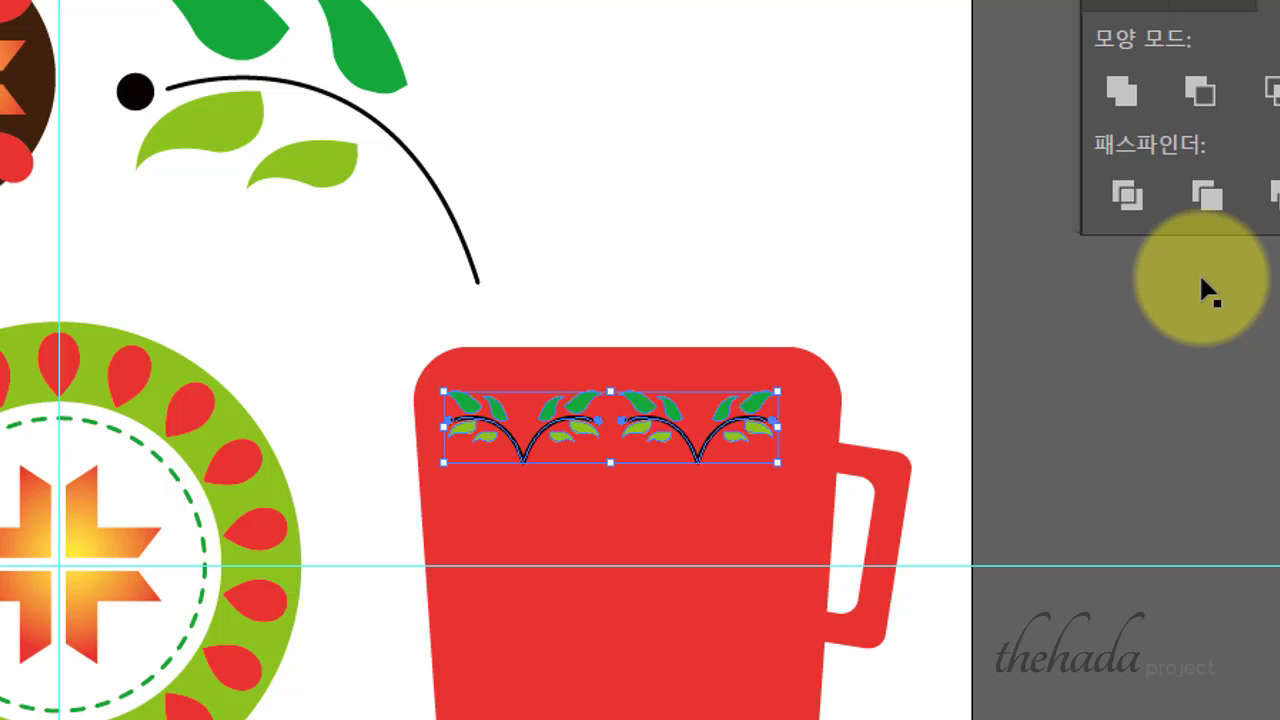
{"action": "left_click_drag", "start_coordinate": [610, 399], "coordinate": [858, 353]}
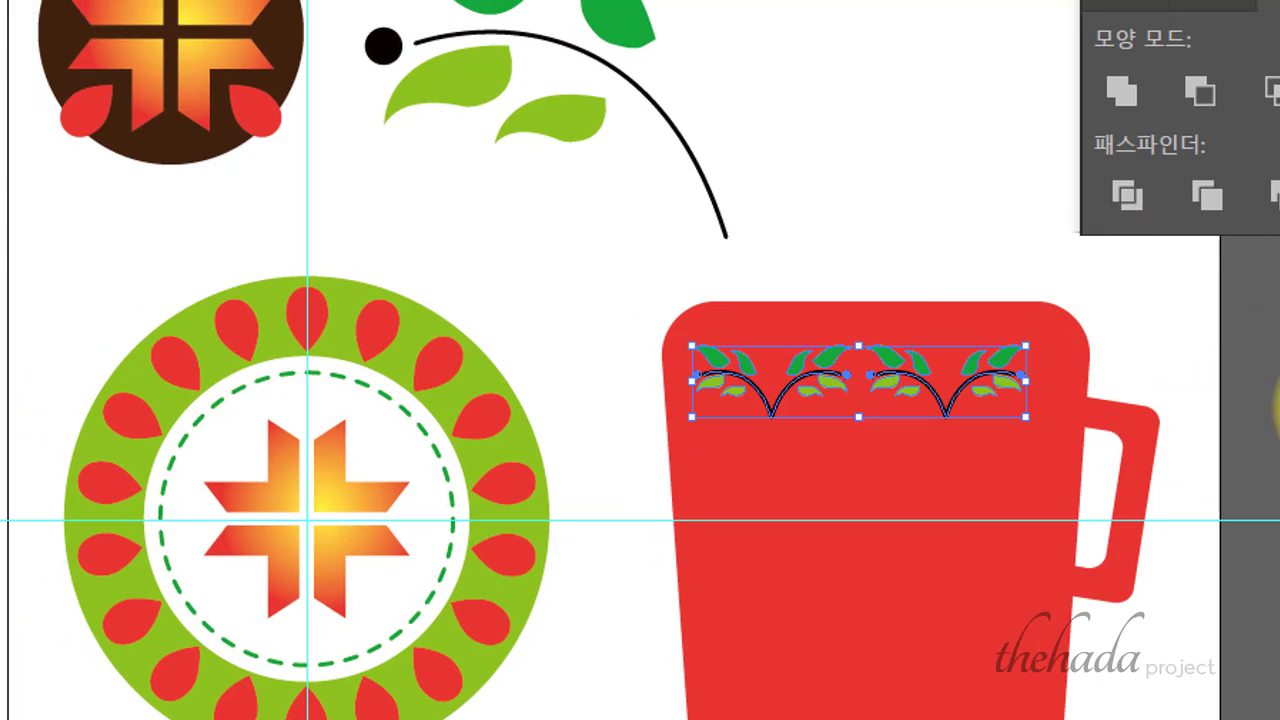
{"action": "left_click", "coordinate": [1272, 421]}
{"action": "left_click_drag", "start_coordinate": [1006, 388], "coordinate": [917, 360]}
{"action": "key", "text": "Right"}
{"action": "key", "text": "Right"}
{"action": "key", "text": "Right"}
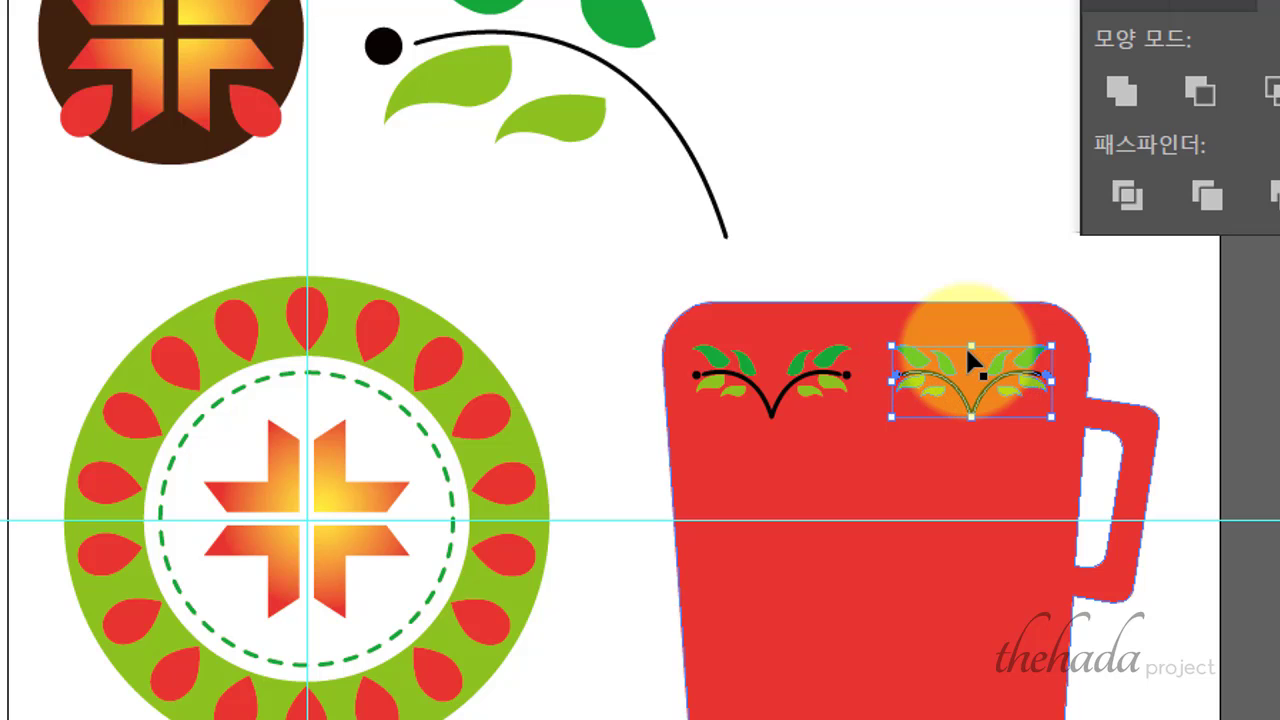
{"action": "left_click_drag", "start_coordinate": [966, 350], "coordinate": [916, 362]}
Group the right pair of branches, and group the left pair separately.
{"action": "right_click", "coordinate": [916, 362]}
{"action": "left_click", "coordinate": [1002, 540]}
{"action": "left_click_drag", "start_coordinate": [841, 405], "coordinate": [738, 365]}
{"action": "right_click", "coordinate": [738, 365]}
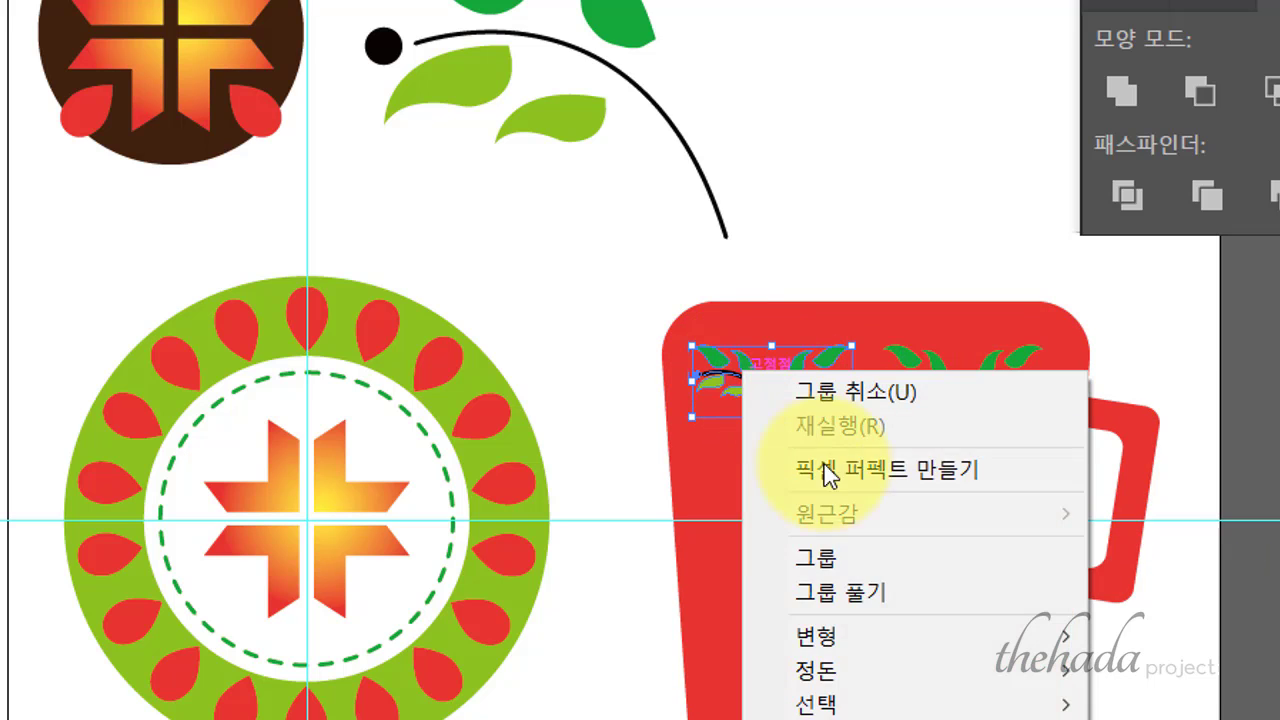
{"action": "left_click", "coordinate": [848, 556]}
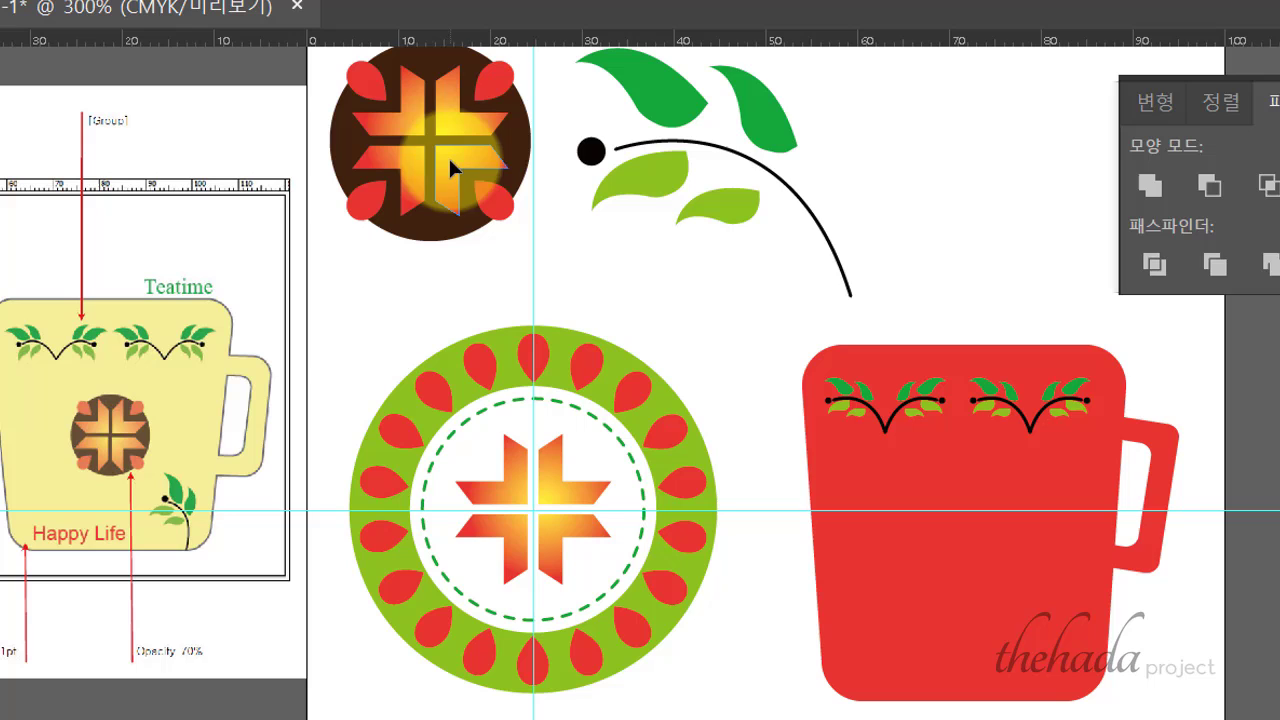
Copy the round brown motif from above the plate onto the mug's body and bring the copy to the front.
{"action": "left_click", "coordinate": [198, 36]}
{"action": "left_click_drag", "start_coordinate": [458, 138], "coordinate": [1000, 552]}
{"action": "right_click", "coordinate": [1000, 552]}
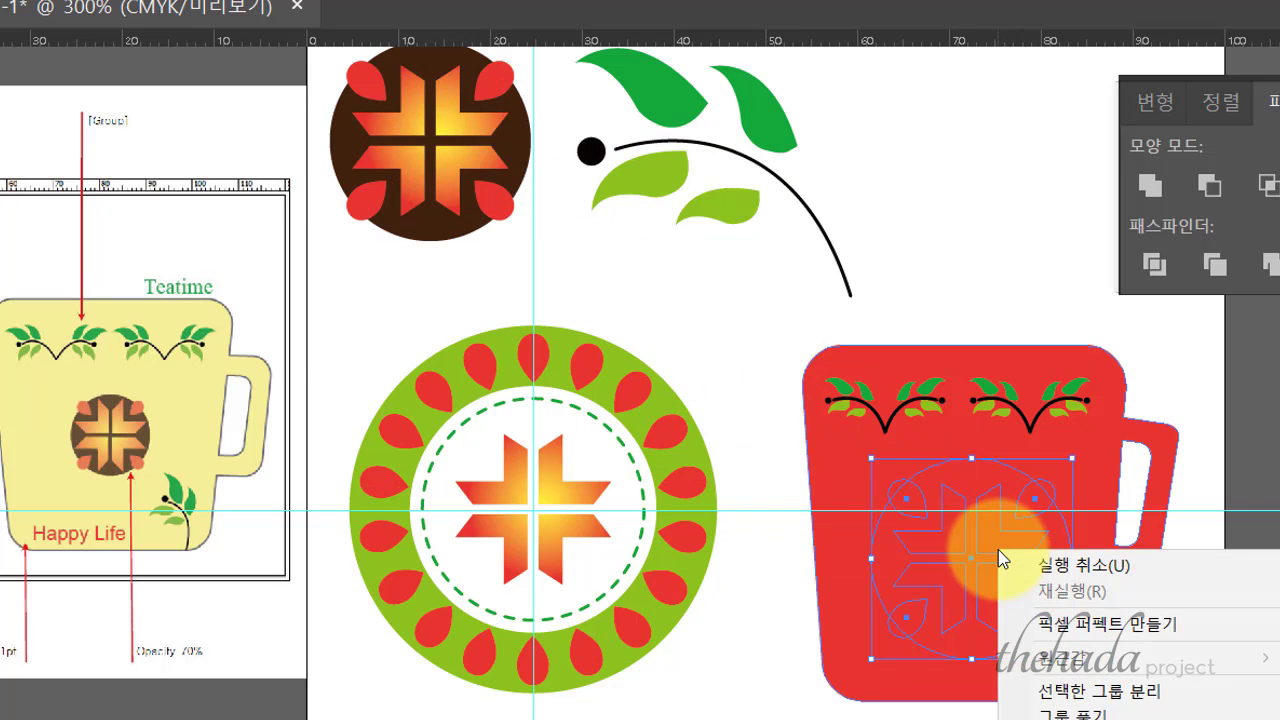
{"action": "left_click", "coordinate": [1270, 715]}
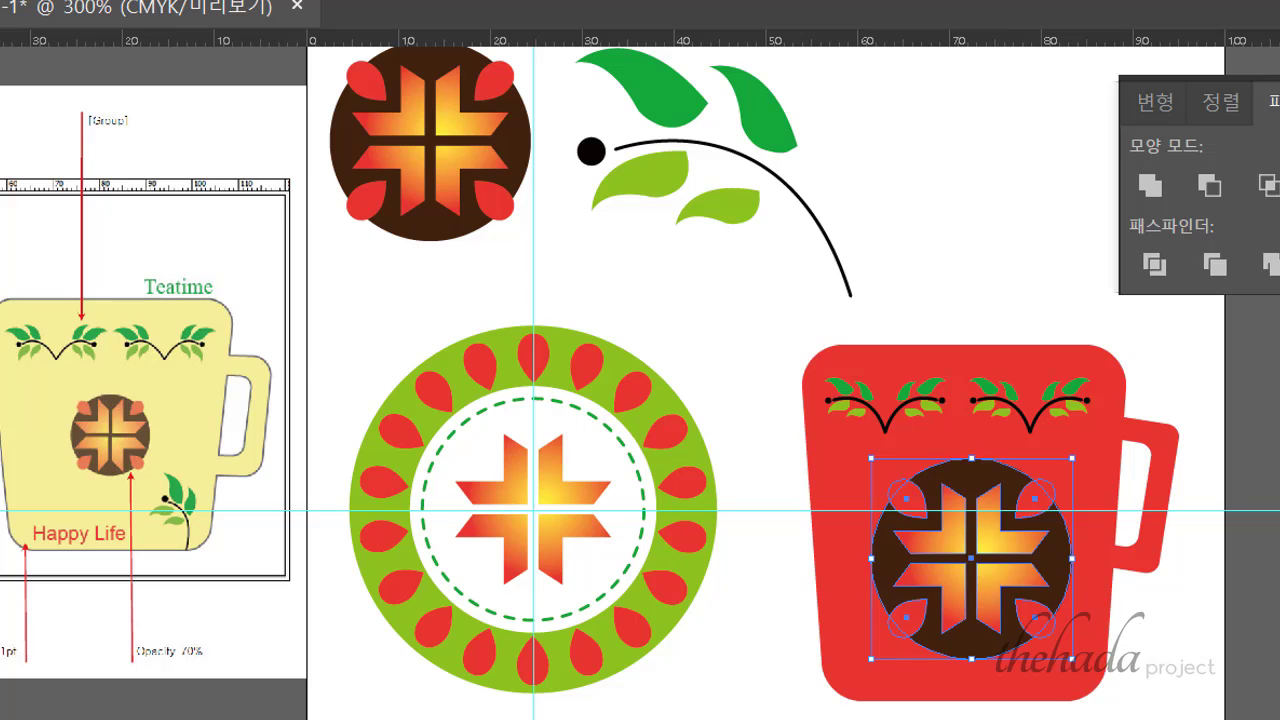
{"action": "left_click", "coordinate": [1150, 694]}
{"action": "left_click", "coordinate": [999, 584]}
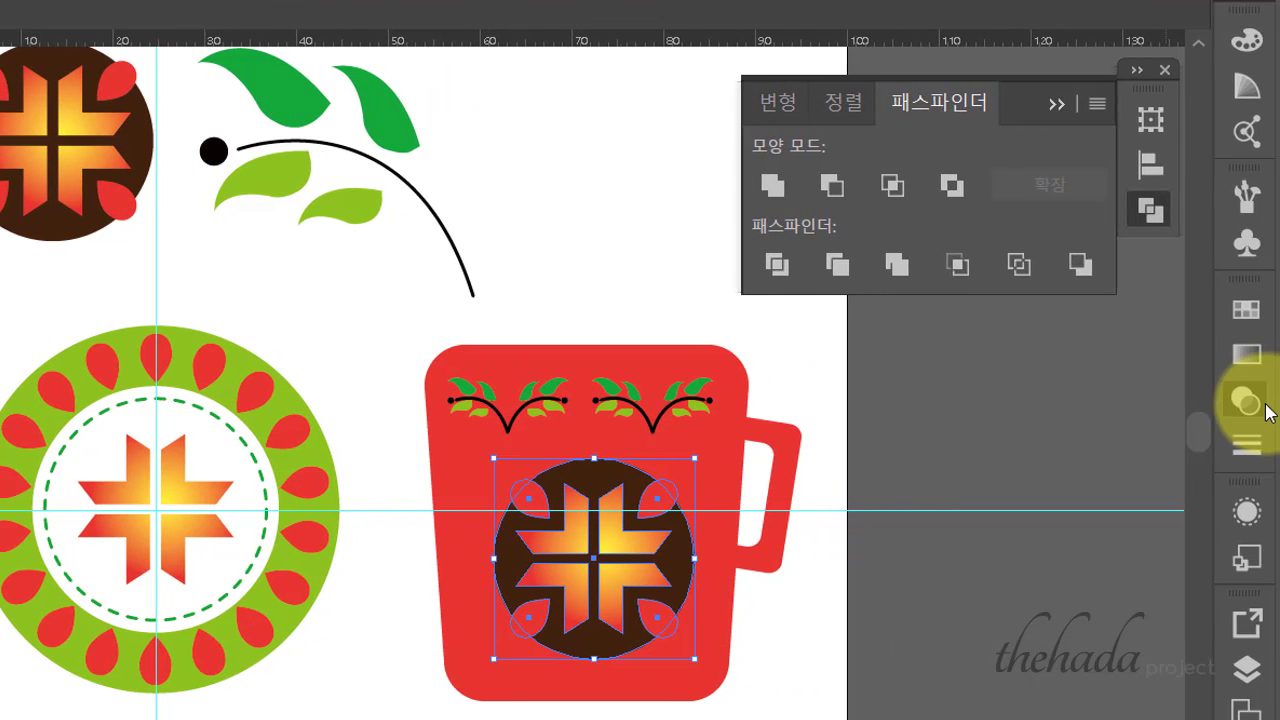
Set the opacity of the round motif on the mug to 70%.
{"action": "left_click", "coordinate": [1250, 402]}
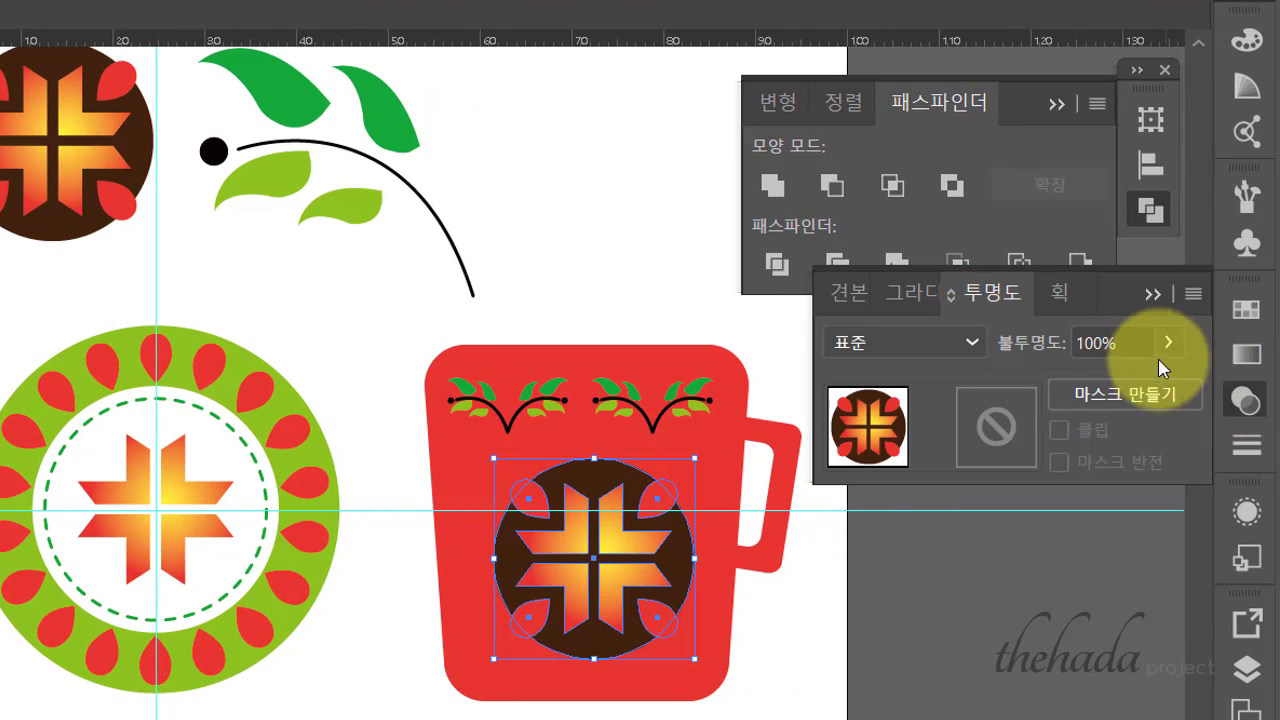
{"action": "double_click", "coordinate": [1097, 341]}
{"action": "type", "text": "70"}
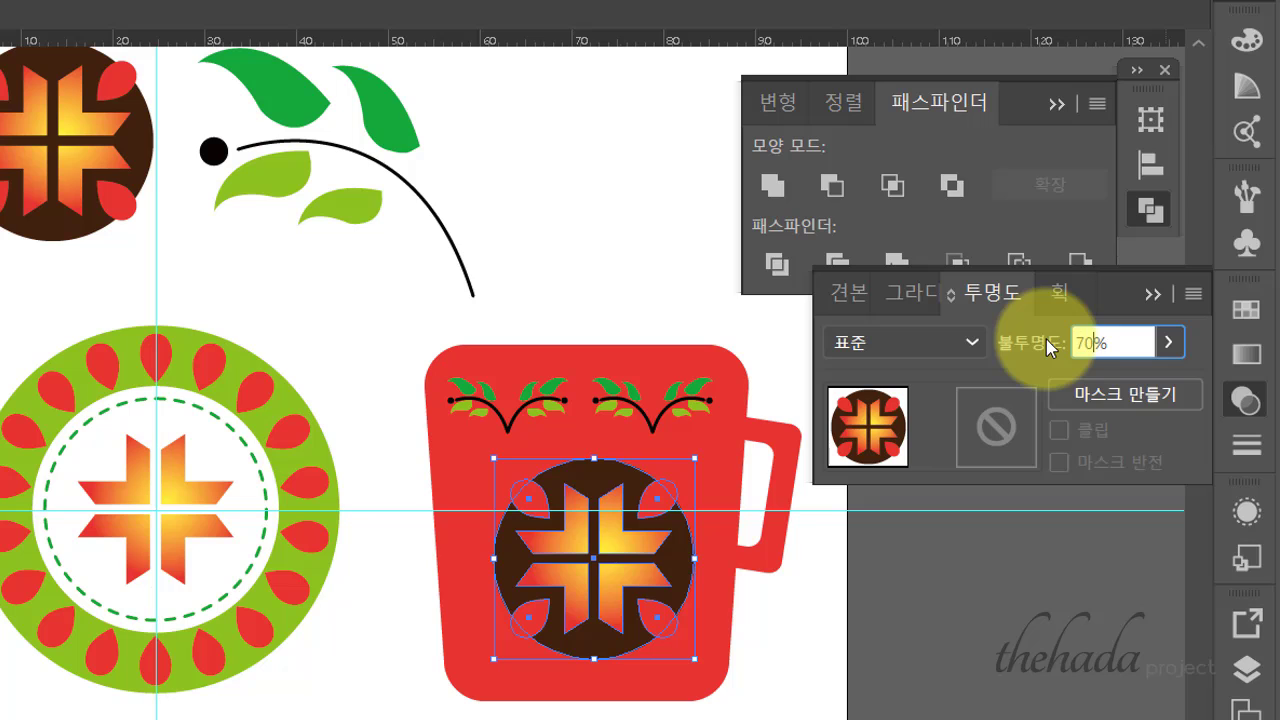
{"action": "key", "text": "Return"}
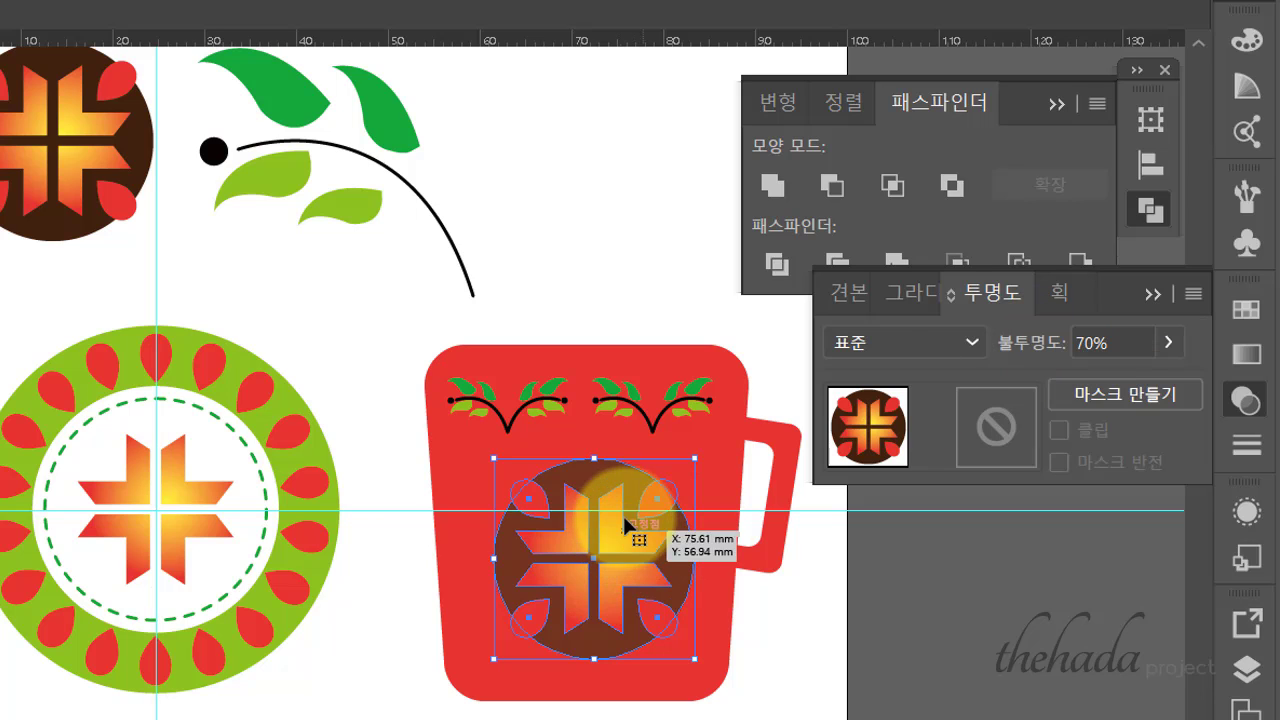
Scale the mug's round motif down to roughly half size and shift it slightly toward the mug's lower left.
{"action": "left_click_drag", "start_coordinate": [699, 455], "coordinate": [642, 512]}
{"action": "left_click", "coordinate": [876, 636]}
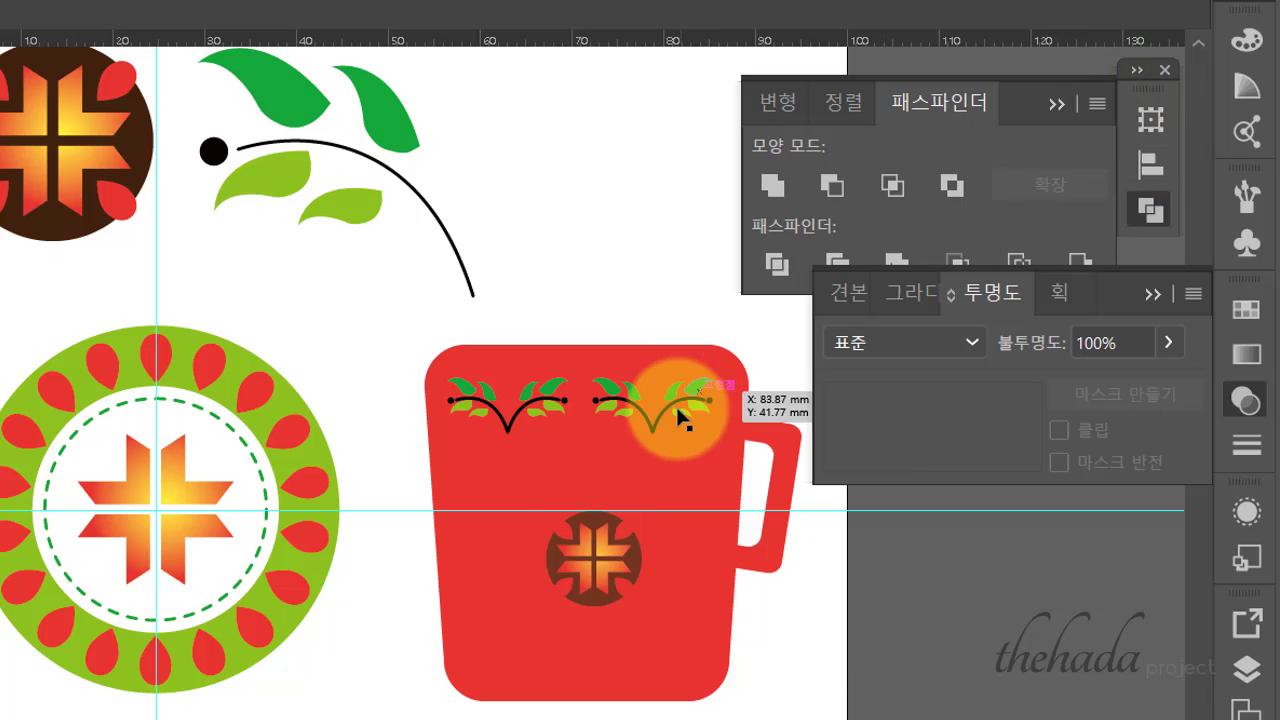
{"action": "left_click", "coordinate": [650, 424]}
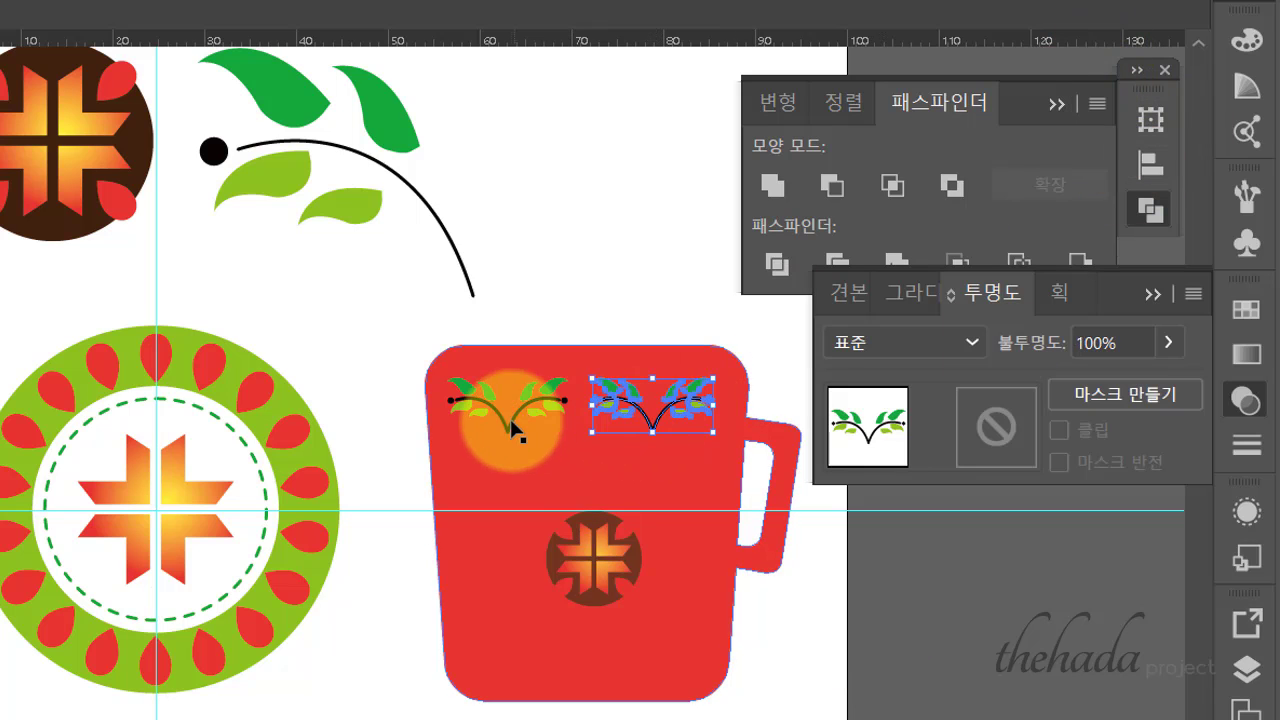
{"action": "left_click", "coordinate": [594, 573]}
{"action": "mouse_move", "coordinate": [580, 571]}
{"action": "left_mouse_down"}
{"action": "mouse_move", "coordinate": [567, 575]}
{"action": "mouse_move", "coordinate": [584, 577]}
{"action": "left_mouse_up"}
{"action": "left_click", "coordinate": [875, 657]}
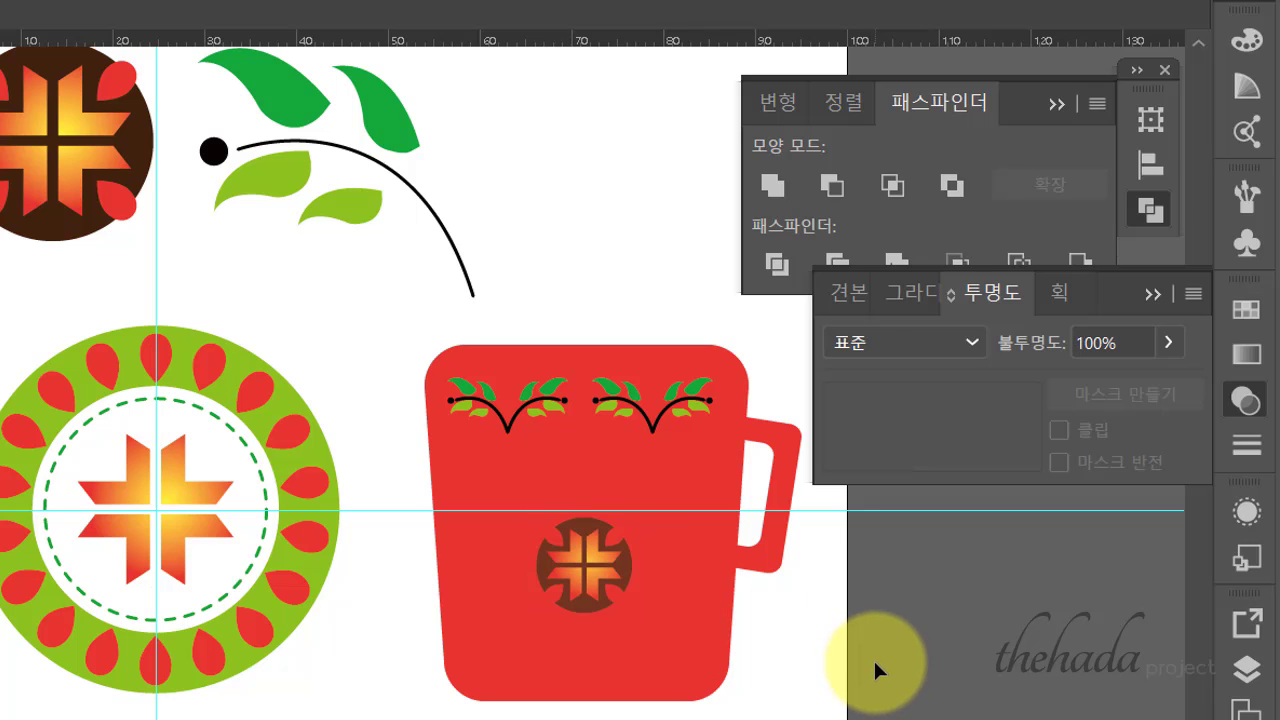
{"action": "left_click", "coordinate": [605, 593]}
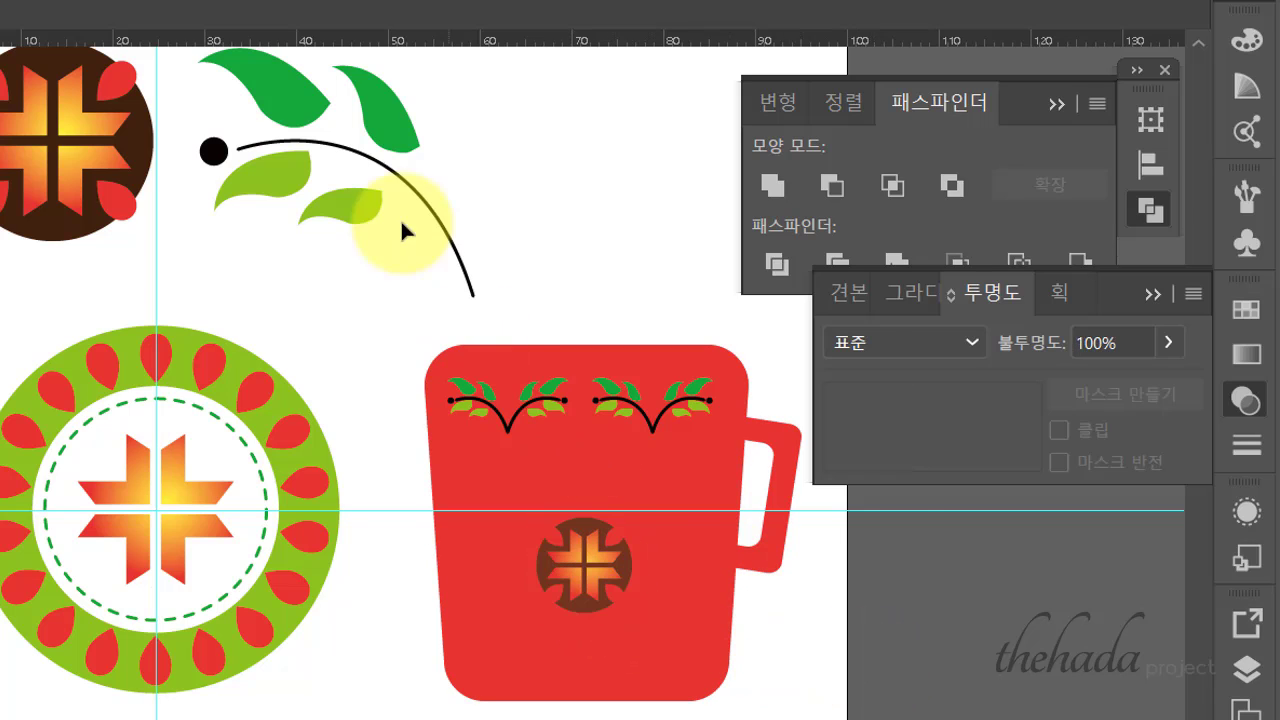
Copy the large leaf branch onto the mug and bring the copy to the front.
{"action": "left_click_drag", "start_coordinate": [396, 148], "coordinate": [628, 512]}
{"action": "right_click", "coordinate": [627, 509]}
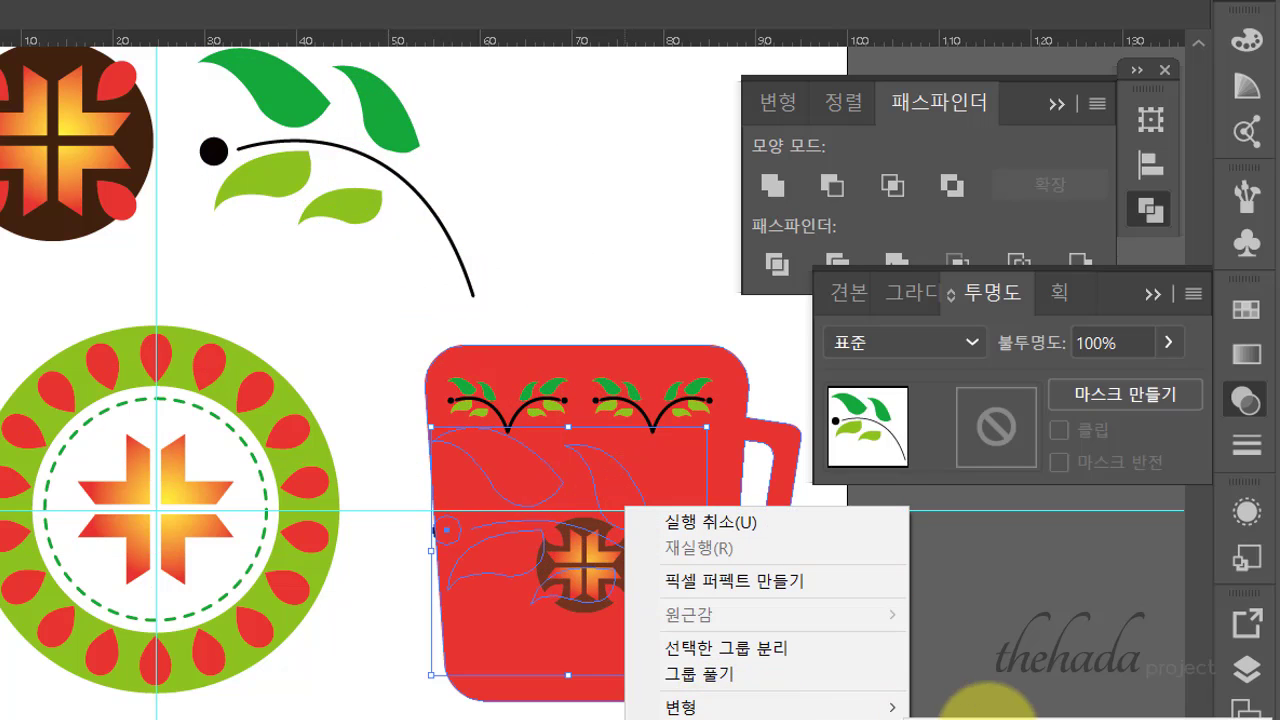
{"action": "left_click", "coordinate": [985, 700]}
Rotate and shrink the copied branch so its stem ends on the mug's bottom edge near the lower-right corner.
{"action": "left_click_drag", "start_coordinate": [427, 417], "coordinate": [671, 550]}
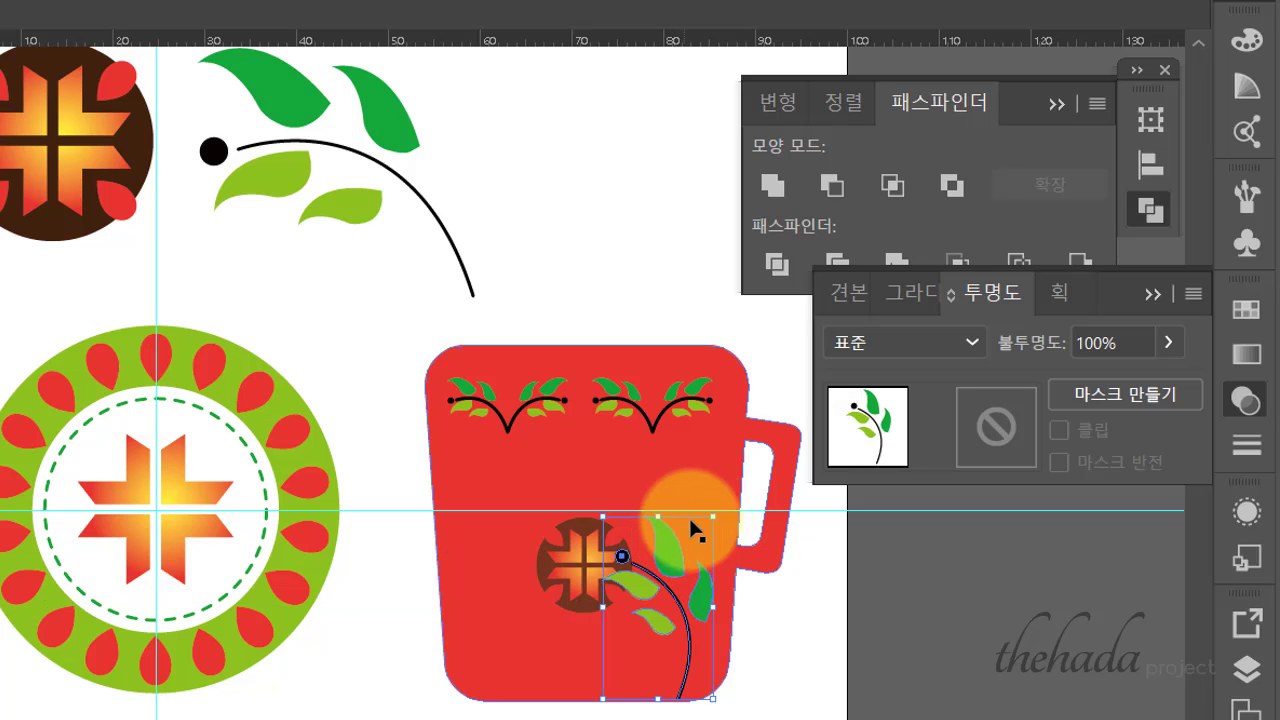
{"action": "left_click_drag", "start_coordinate": [603, 515], "coordinate": [686, 630]}
{"action": "left_click", "coordinate": [849, 696]}
{"action": "left_click", "coordinate": [878, 680]}
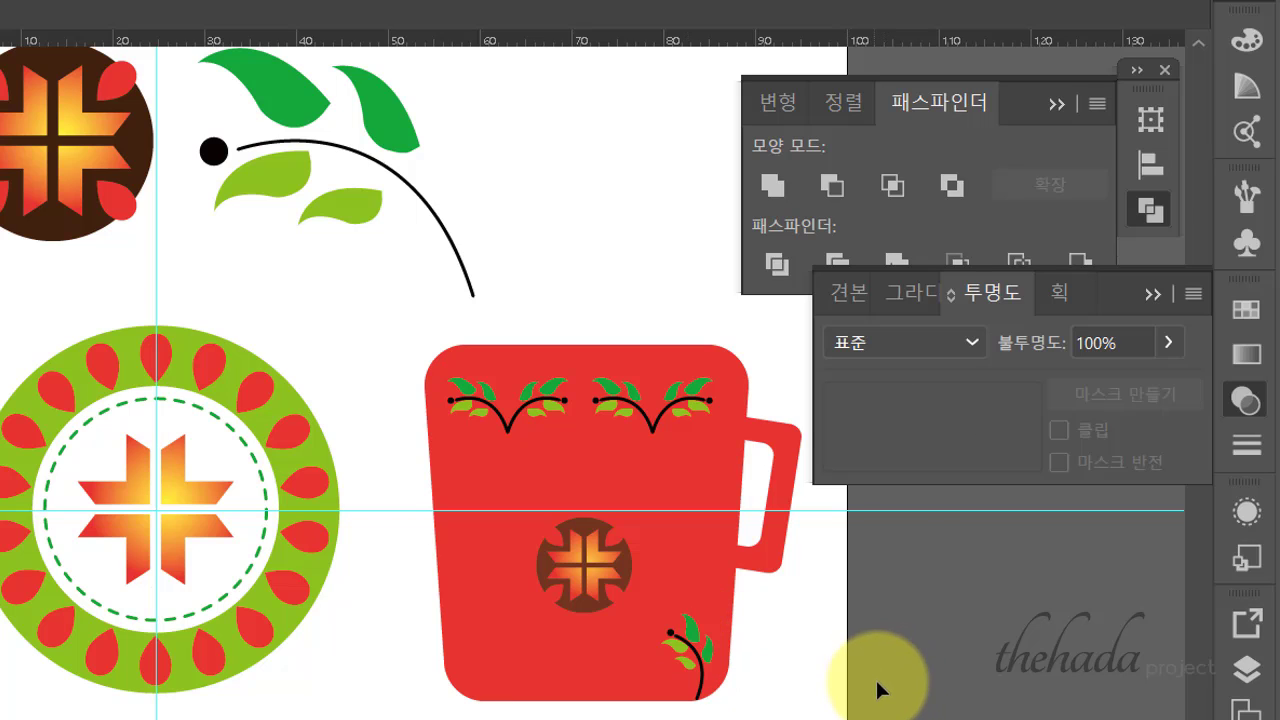
Move the mug's round motif slightly upward and enlarge the corner branch a little.
{"action": "left_click_drag", "start_coordinate": [597, 545], "coordinate": [595, 516]}
{"action": "left_click", "coordinate": [686, 629]}
{"action": "left_click_drag", "start_coordinate": [661, 614], "coordinate": [644, 591]}
{"action": "left_click", "coordinate": [877, 664]}
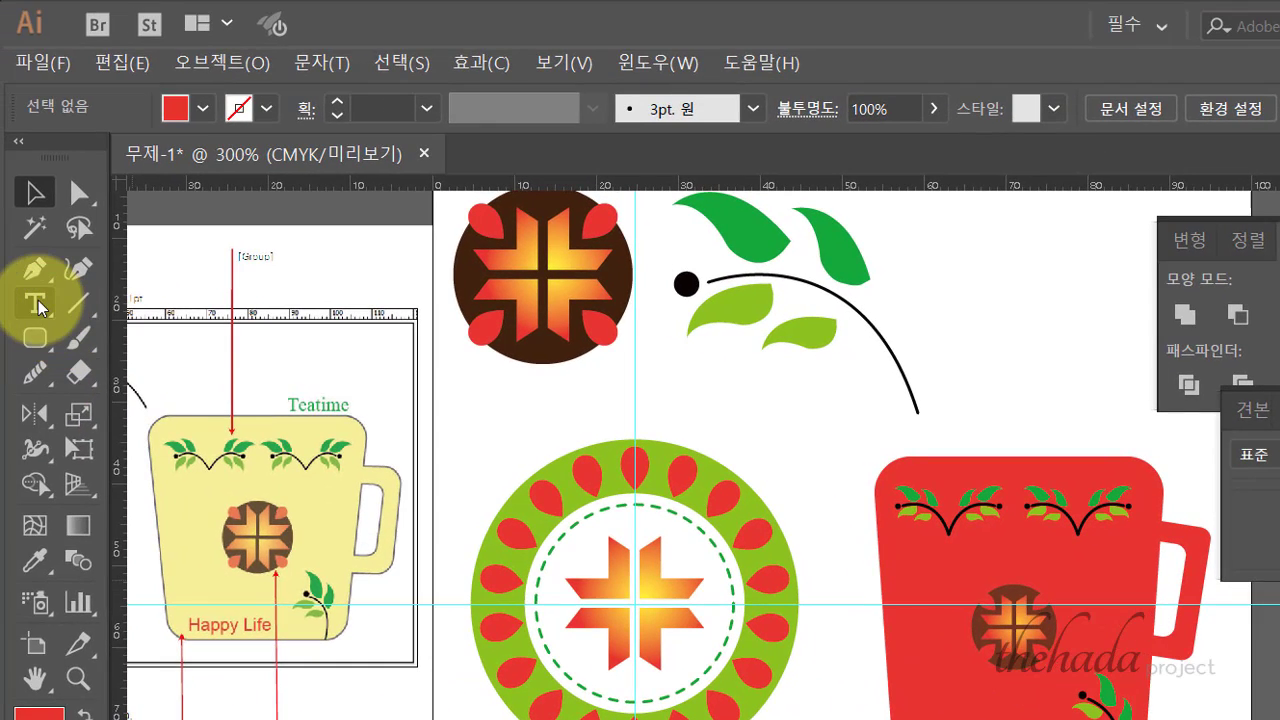
Add the point text "Happy Life" in the empty area above the mug.
{"action": "left_click", "coordinate": [38, 306]}
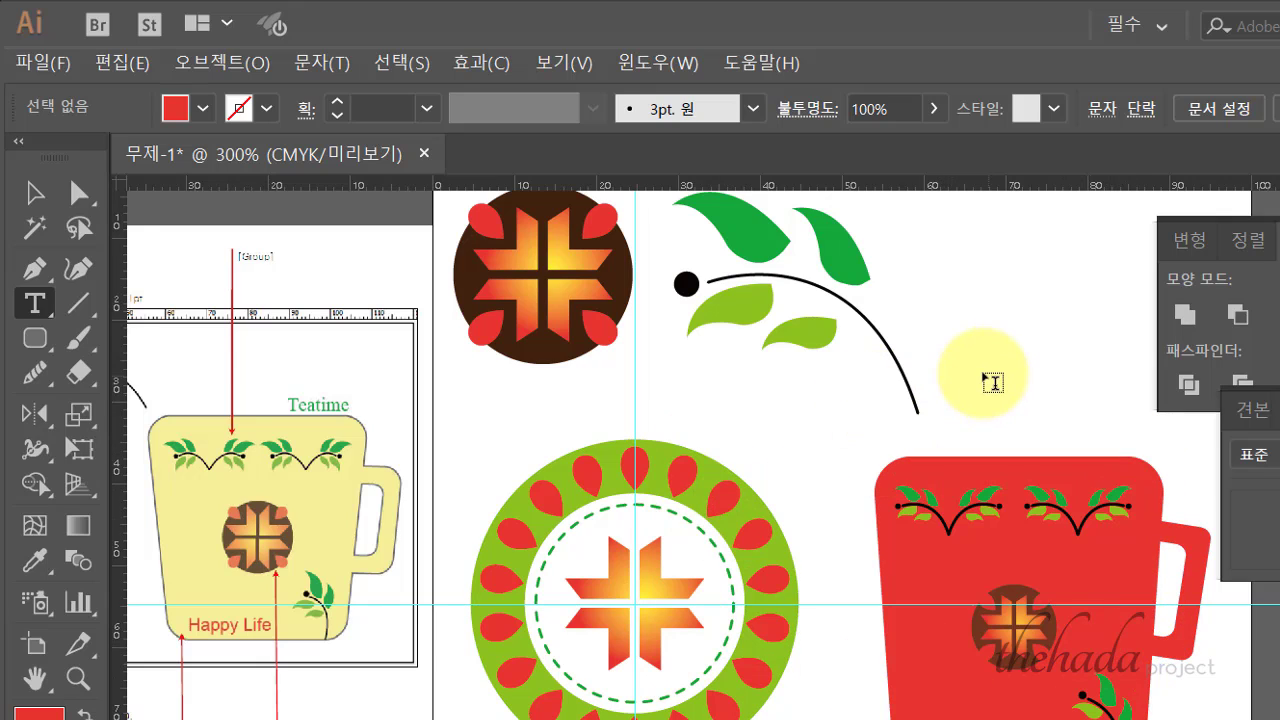
{"action": "left_click", "coordinate": [962, 352]}
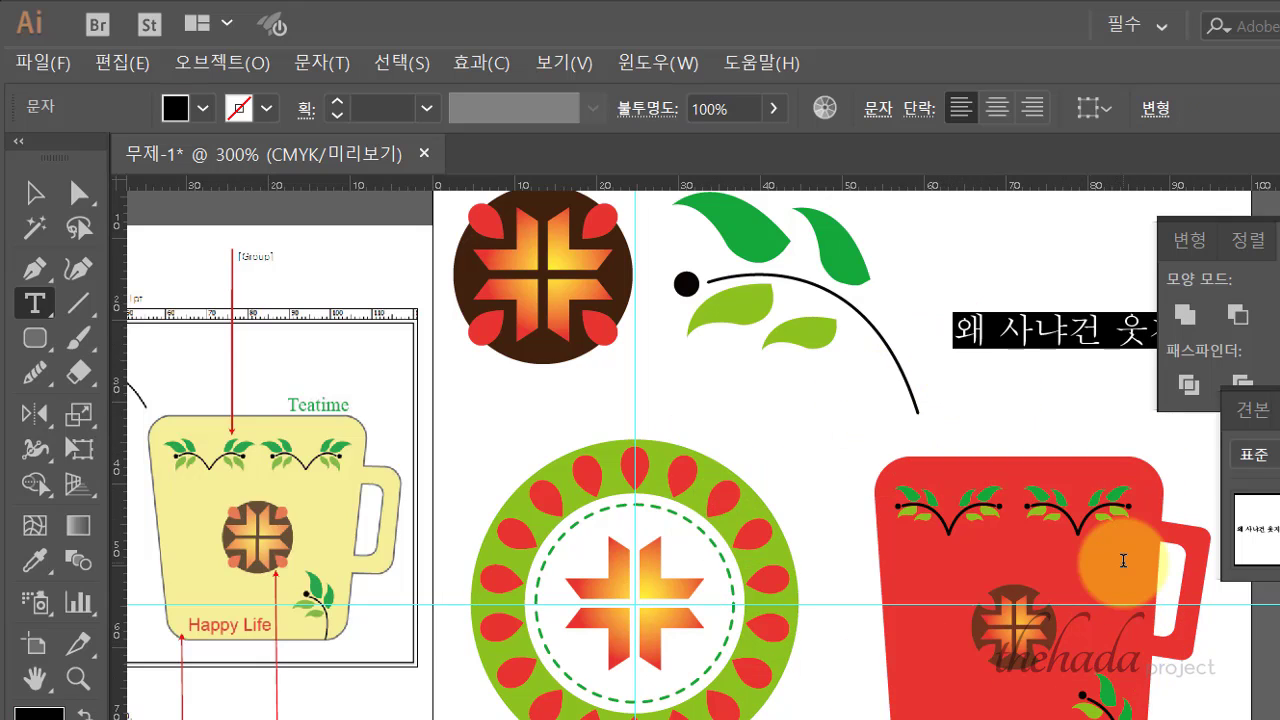
{"action": "type", "text": "ㅗ"}
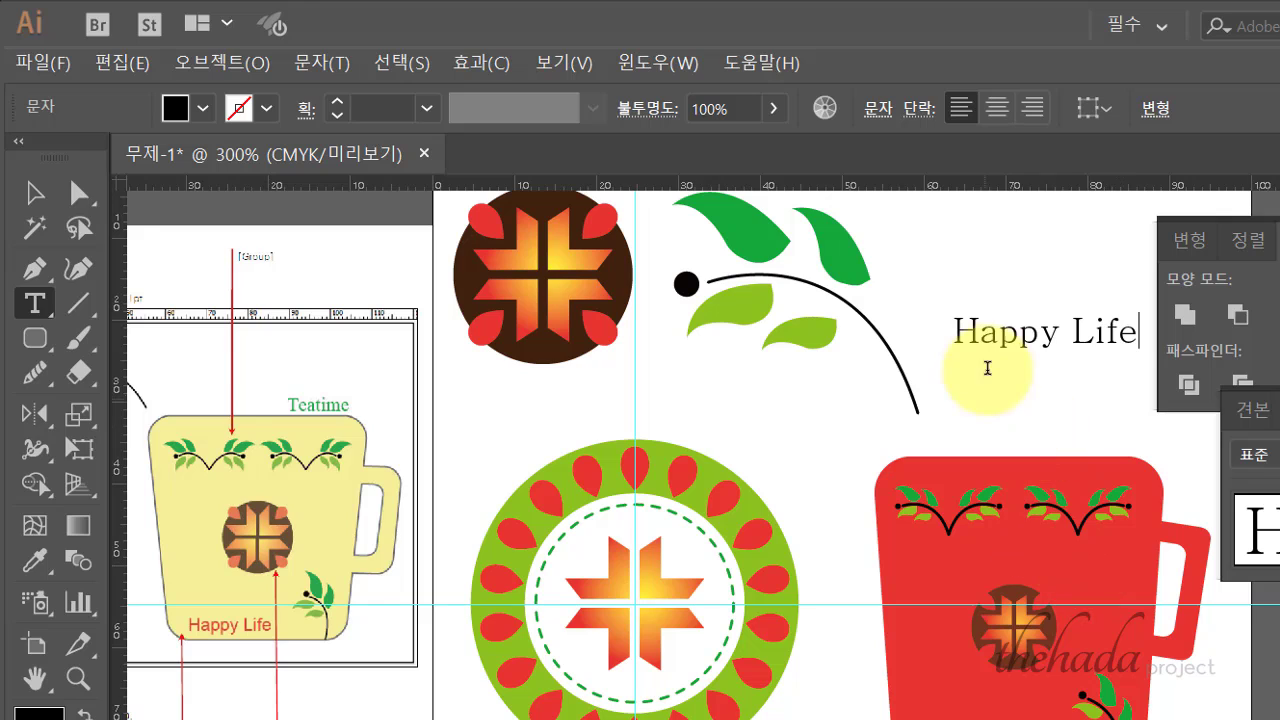
Change the font of the "Happy Life" text to Arial.
{"action": "left_click_drag", "start_coordinate": [952, 330], "coordinate": [1158, 332]}
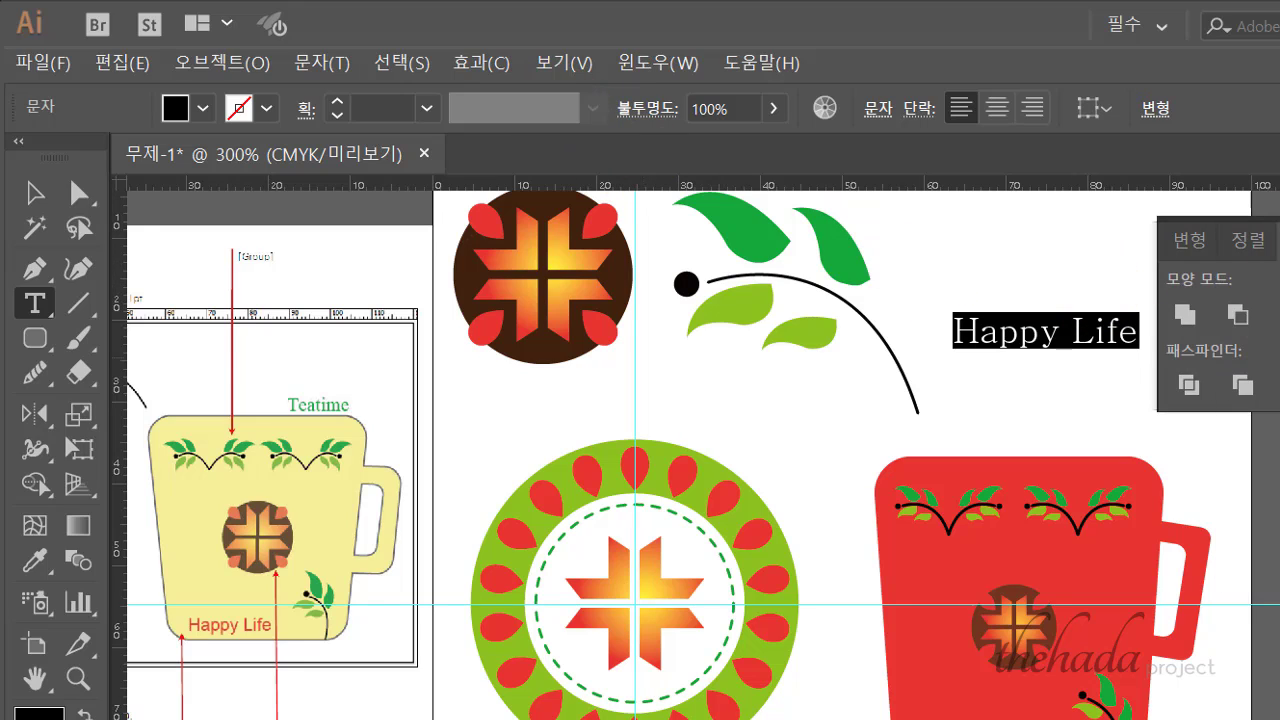
{"action": "left_click", "coordinate": [37, 194]}
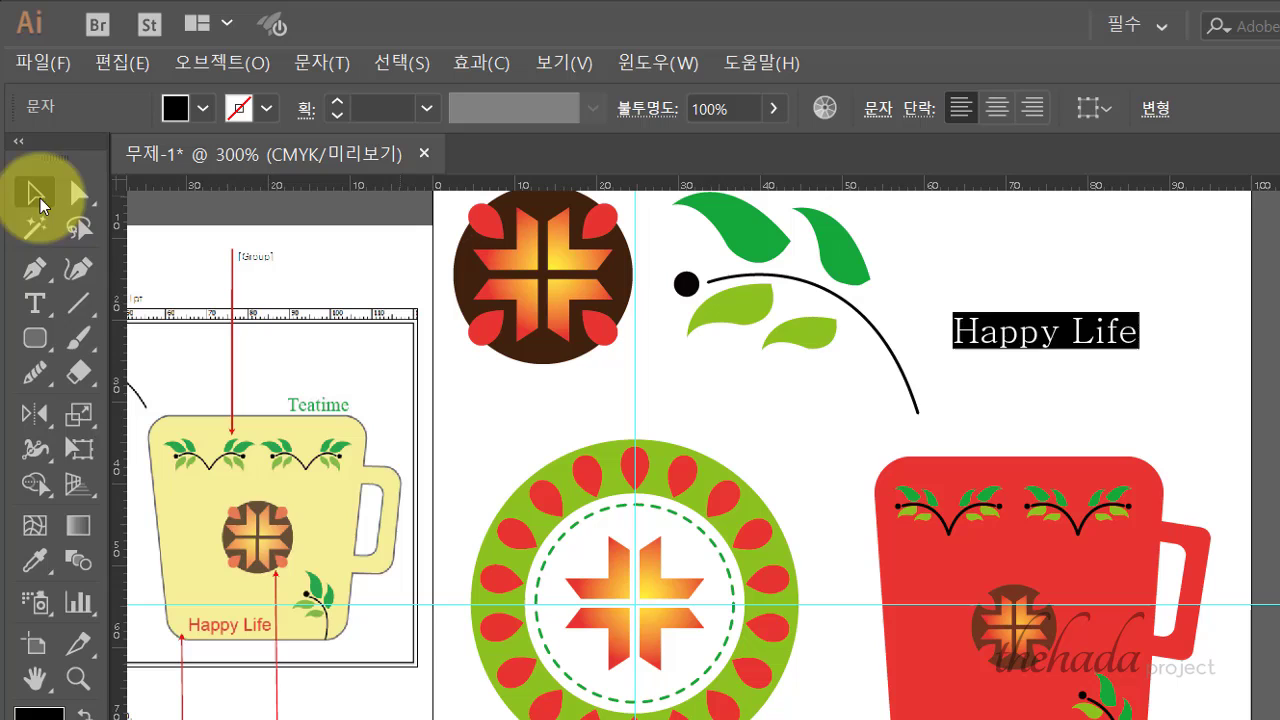
{"action": "left_click", "coordinate": [30, 310]}
{"action": "double_click", "coordinate": [1048, 324]}
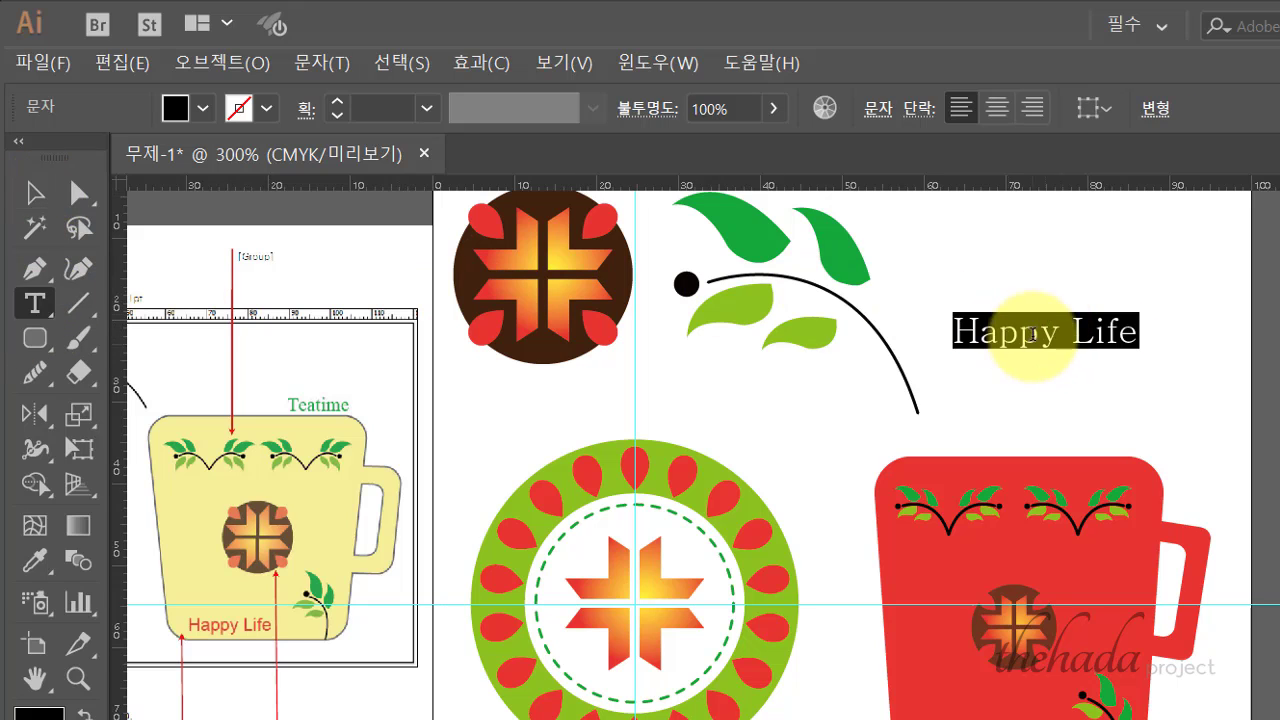
{"action": "double_click", "coordinate": [986, 16]}
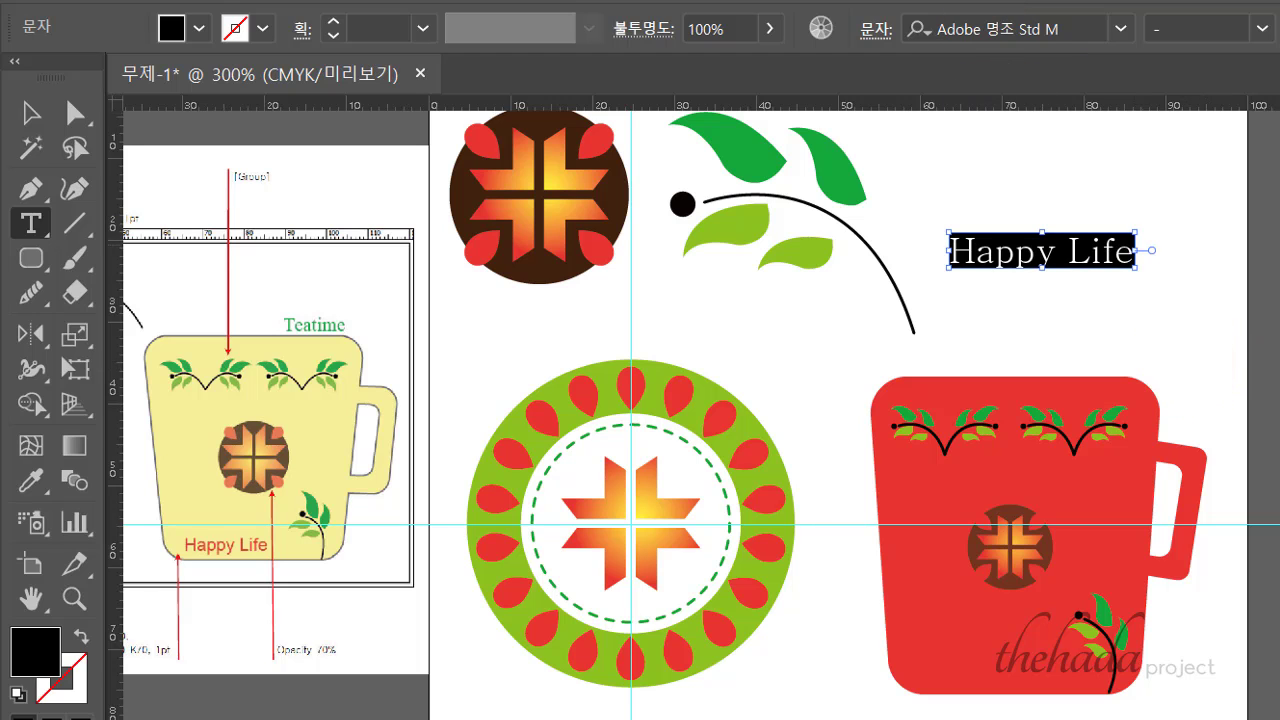
{"action": "key", "text": "super+Down"}
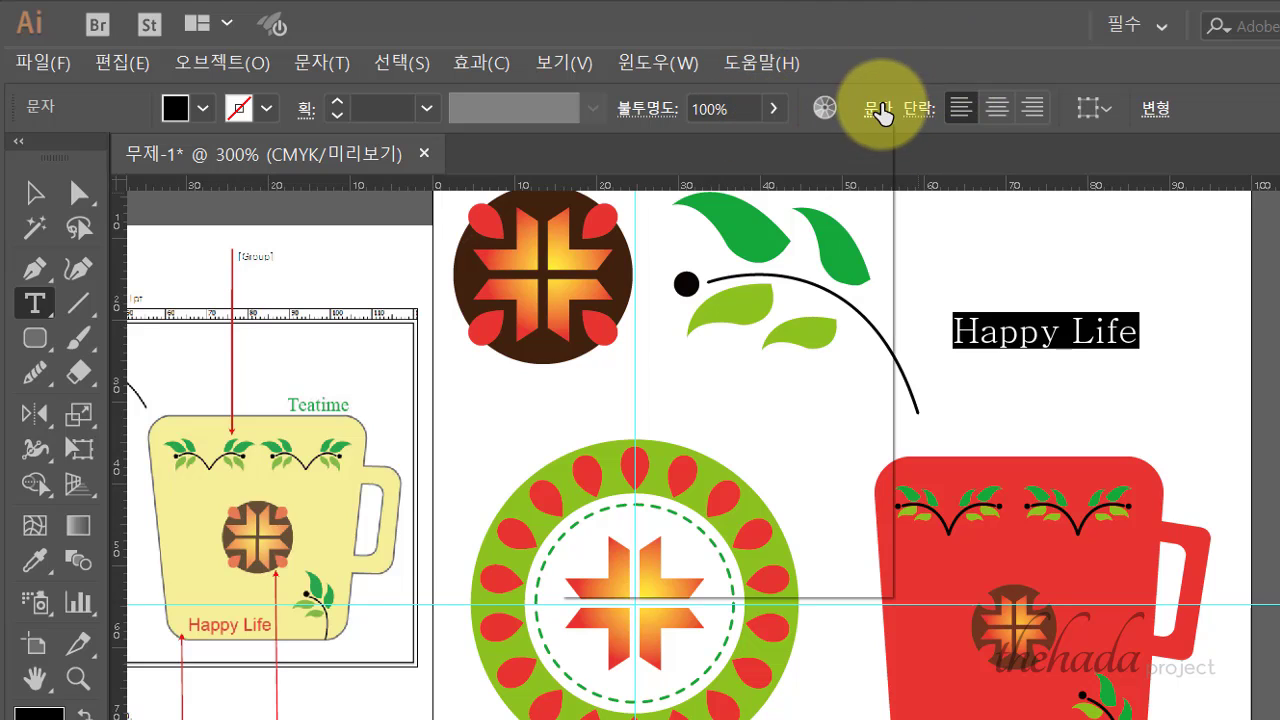
{"action": "left_click", "coordinate": [884, 110]}
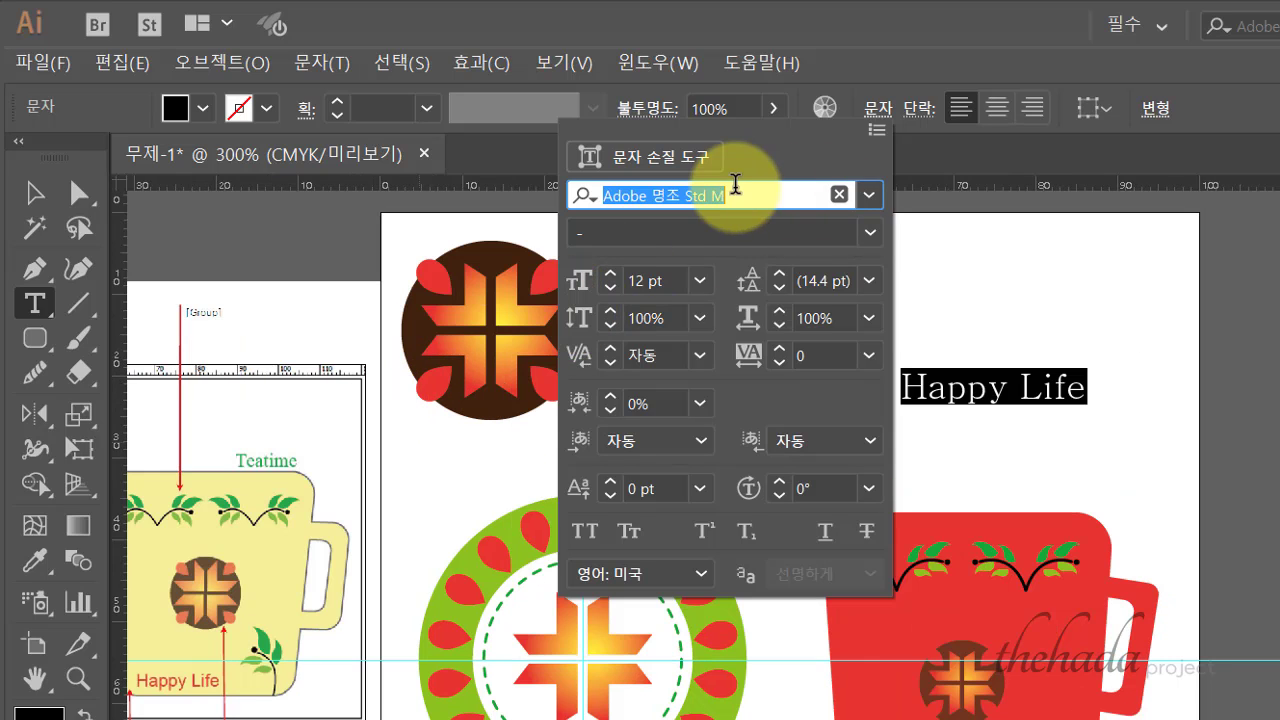
{"action": "left_click", "coordinate": [876, 199]}
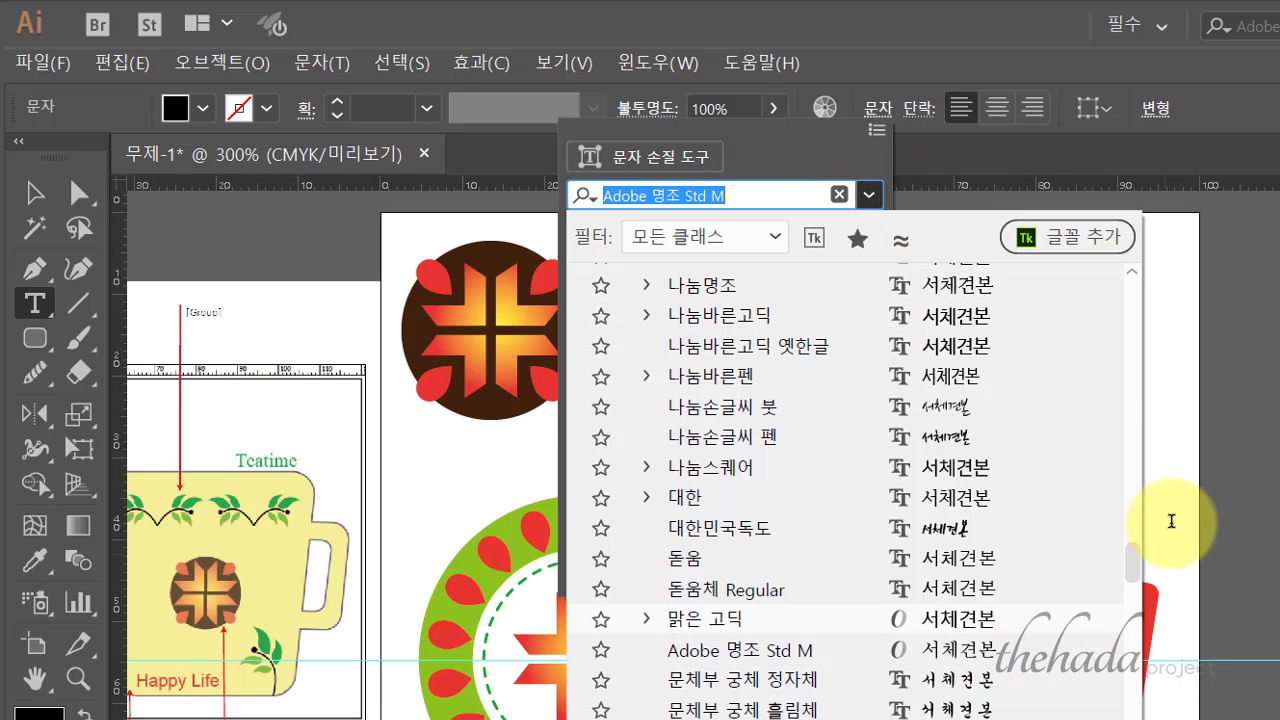
{"action": "left_click_drag", "start_coordinate": [1130, 568], "coordinate": [1120, 718]}
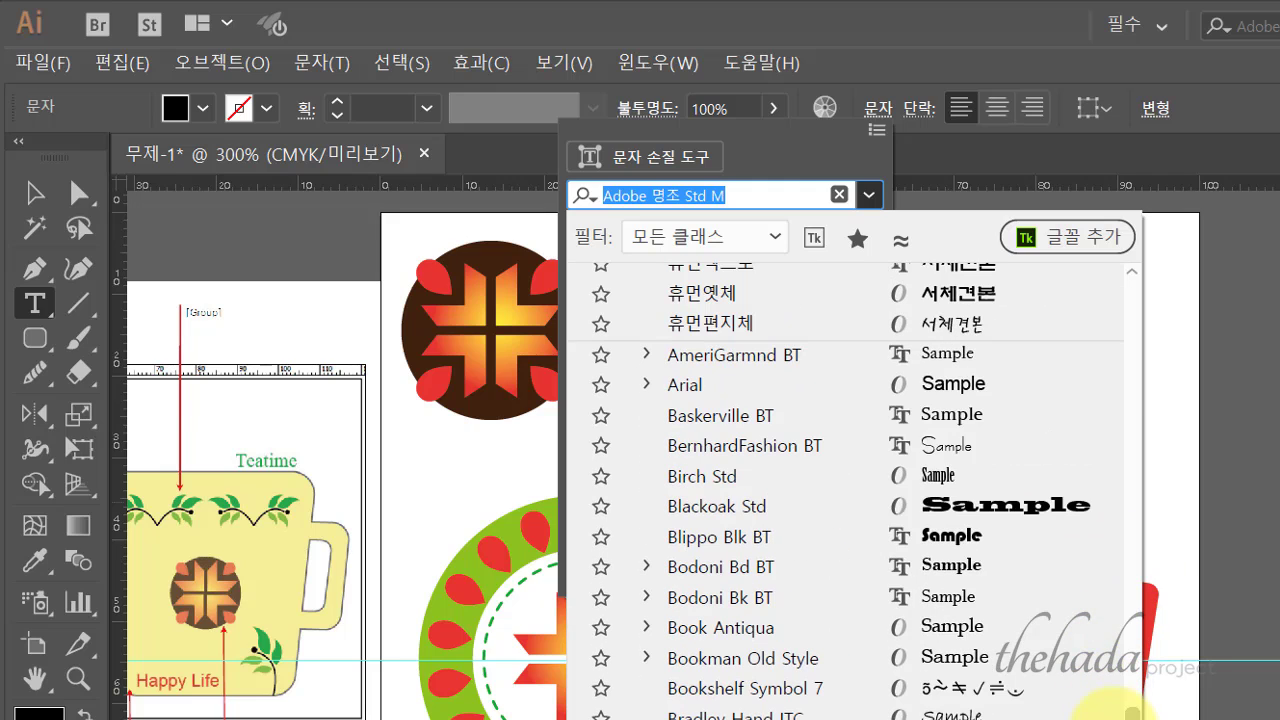
{"action": "left_click", "coordinate": [684, 386]}
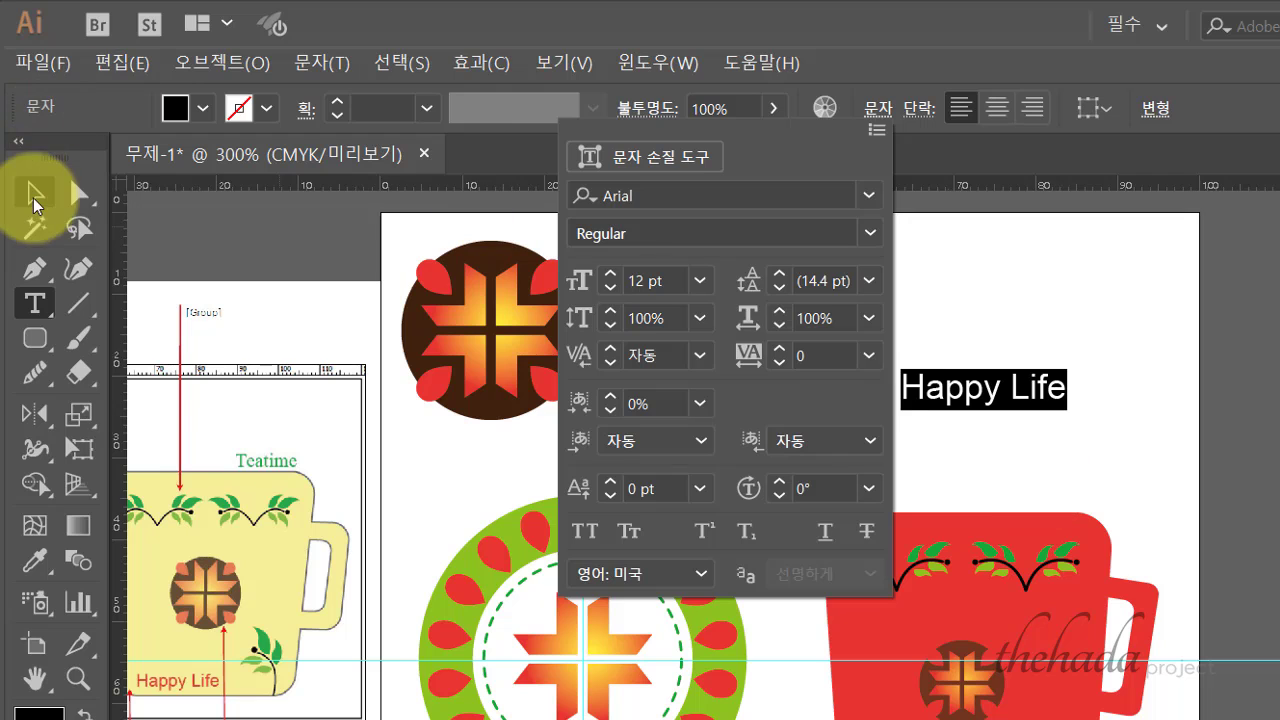
Set the "Happy Life" text fill to C 0, M 80, Y 90, K 0.
{"action": "left_click", "coordinate": [37, 204]}
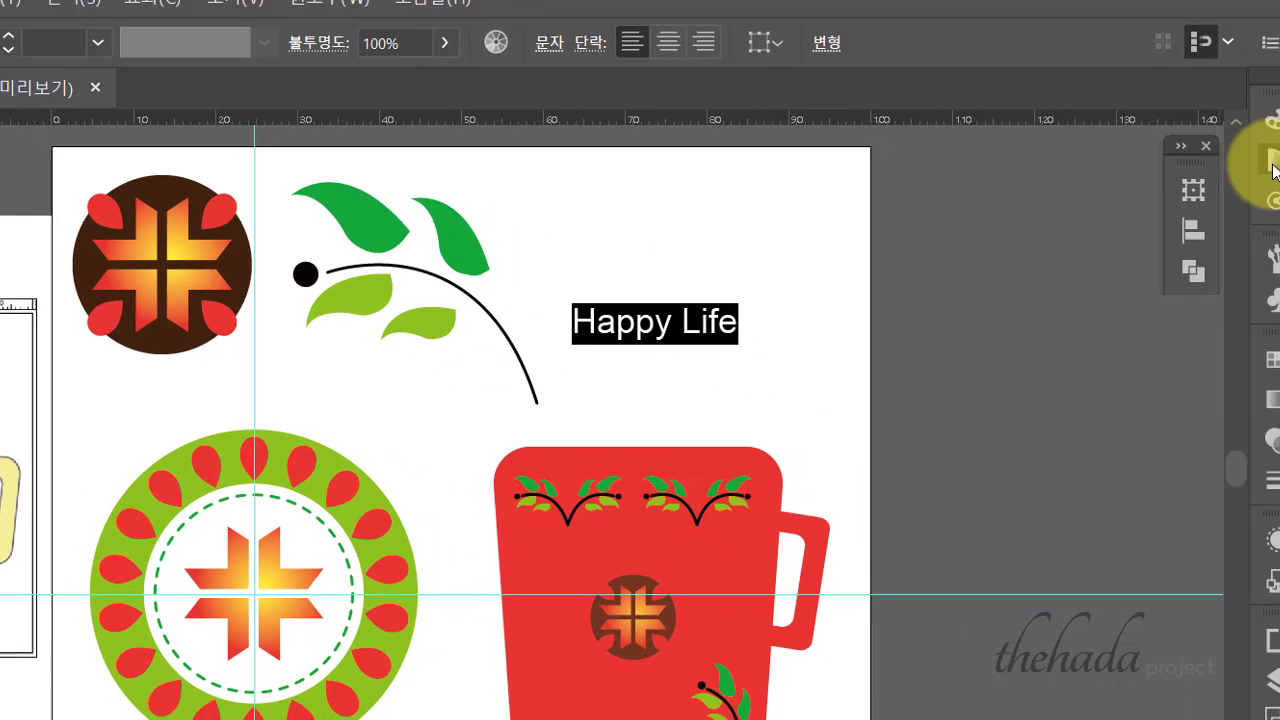
{"action": "left_click", "coordinate": [1250, 154]}
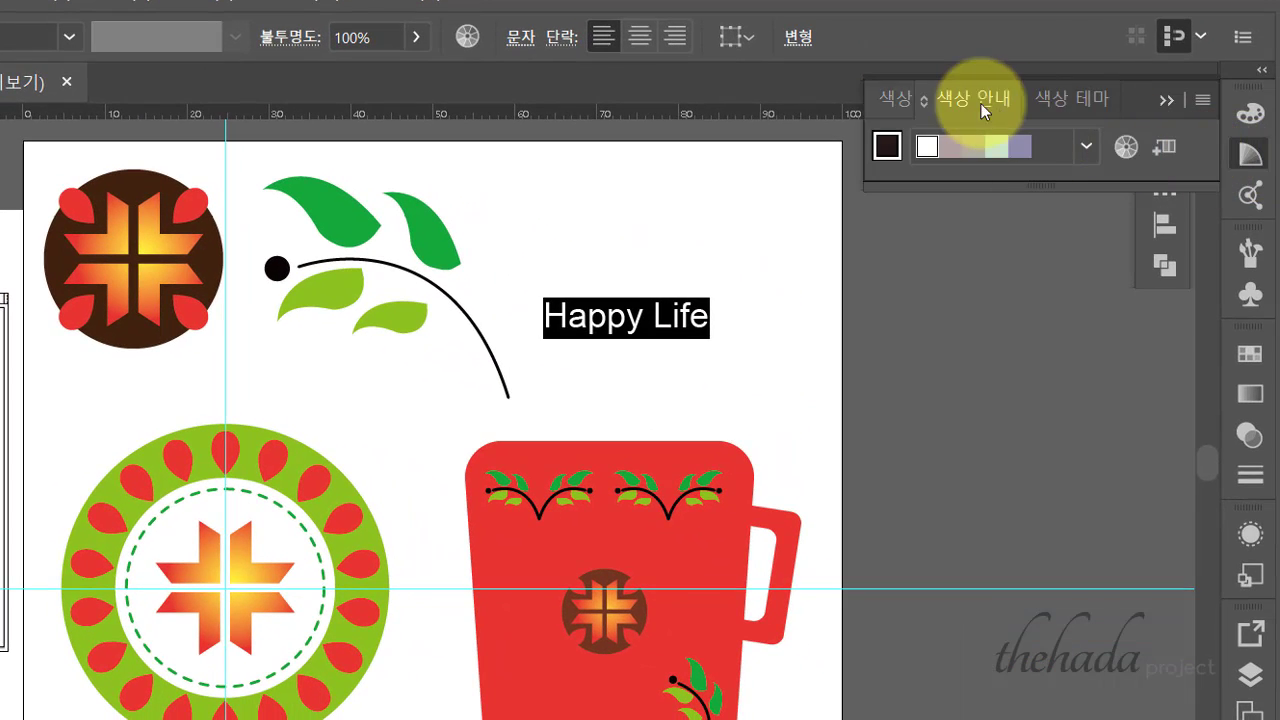
{"action": "left_click", "coordinate": [885, 99]}
{"action": "left_click", "coordinate": [1160, 182]}
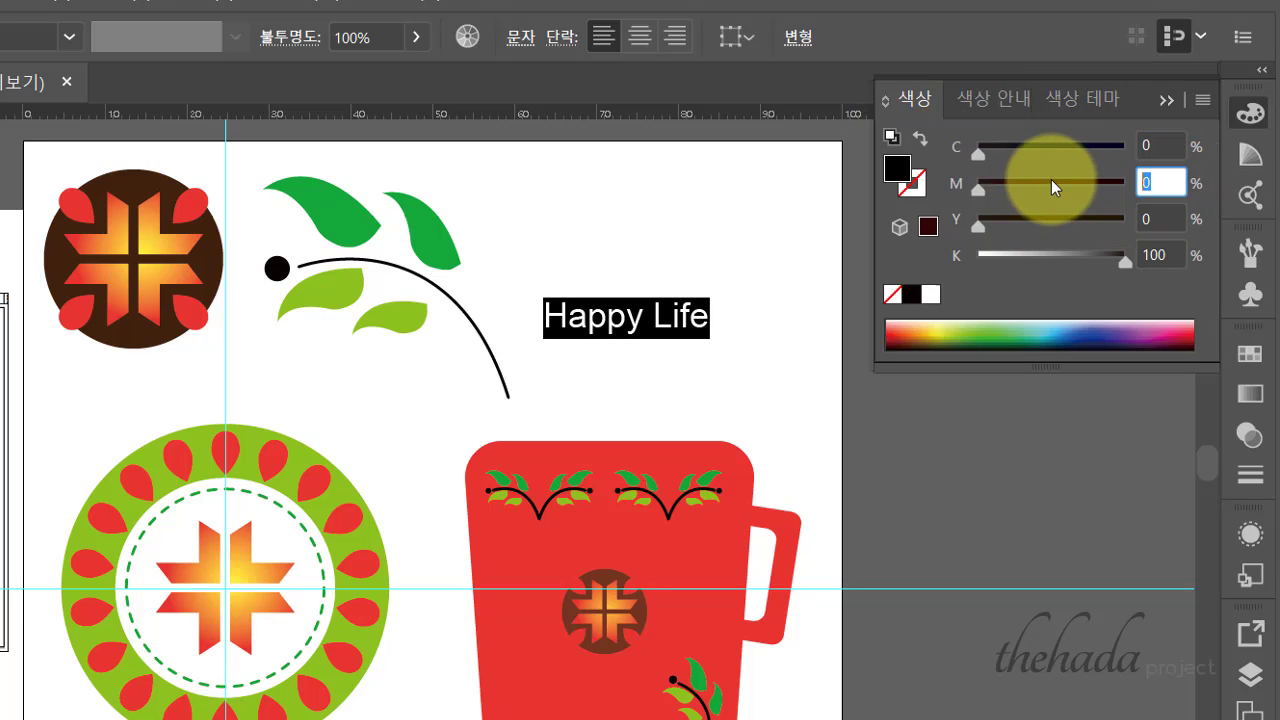
{"action": "key", "text": "BackSpace"}
{"action": "type", "text": "80"}
{"action": "left_click", "coordinate": [1134, 218]}
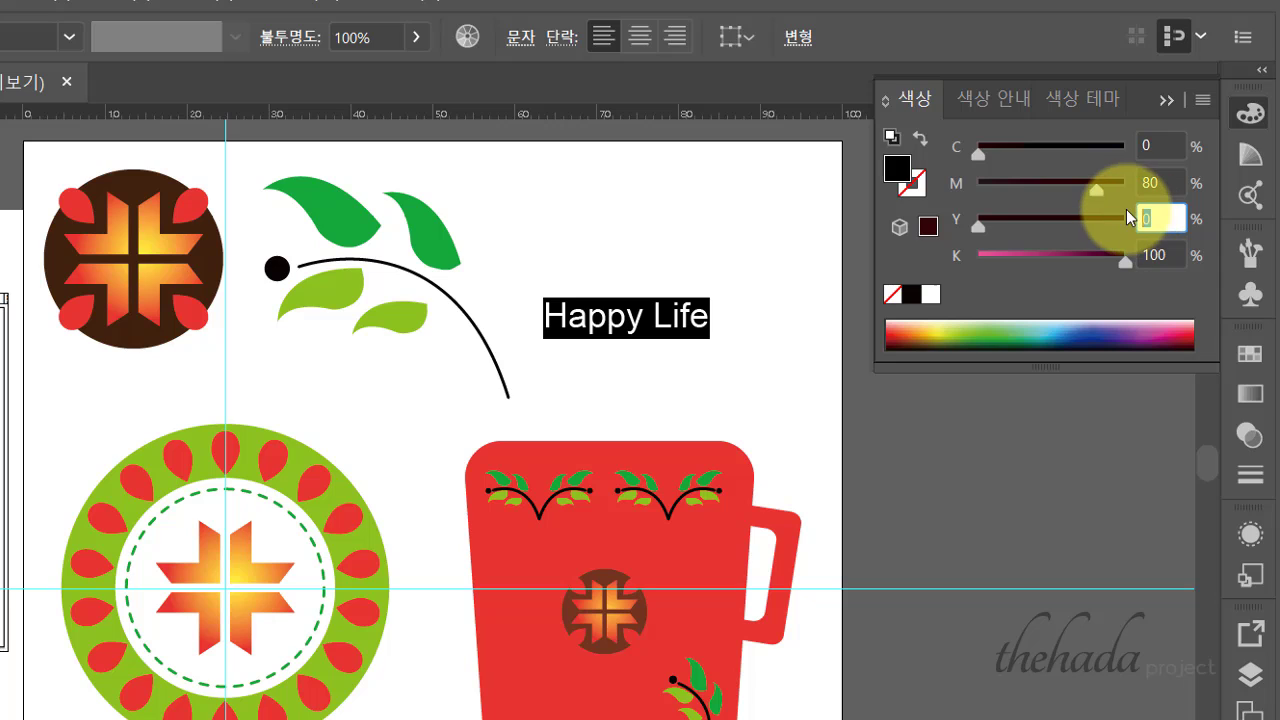
{"action": "left_click_drag", "start_coordinate": [1172, 257], "coordinate": [1107, 252]}
{"action": "type", "text": "0"}
{"action": "key", "text": "Return"}
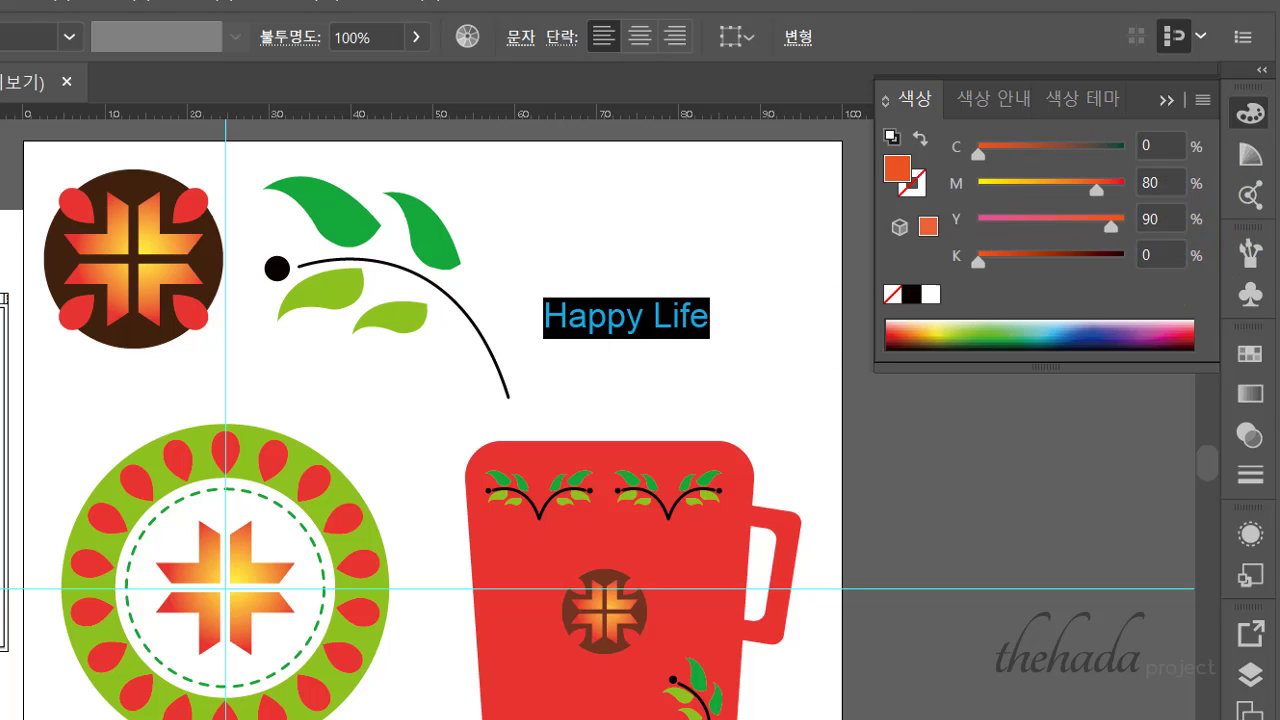
Check the "Happy Life" text's character settings and move the text onto the lower left part of the mug.
{"action": "left_click", "coordinate": [519, 37]}
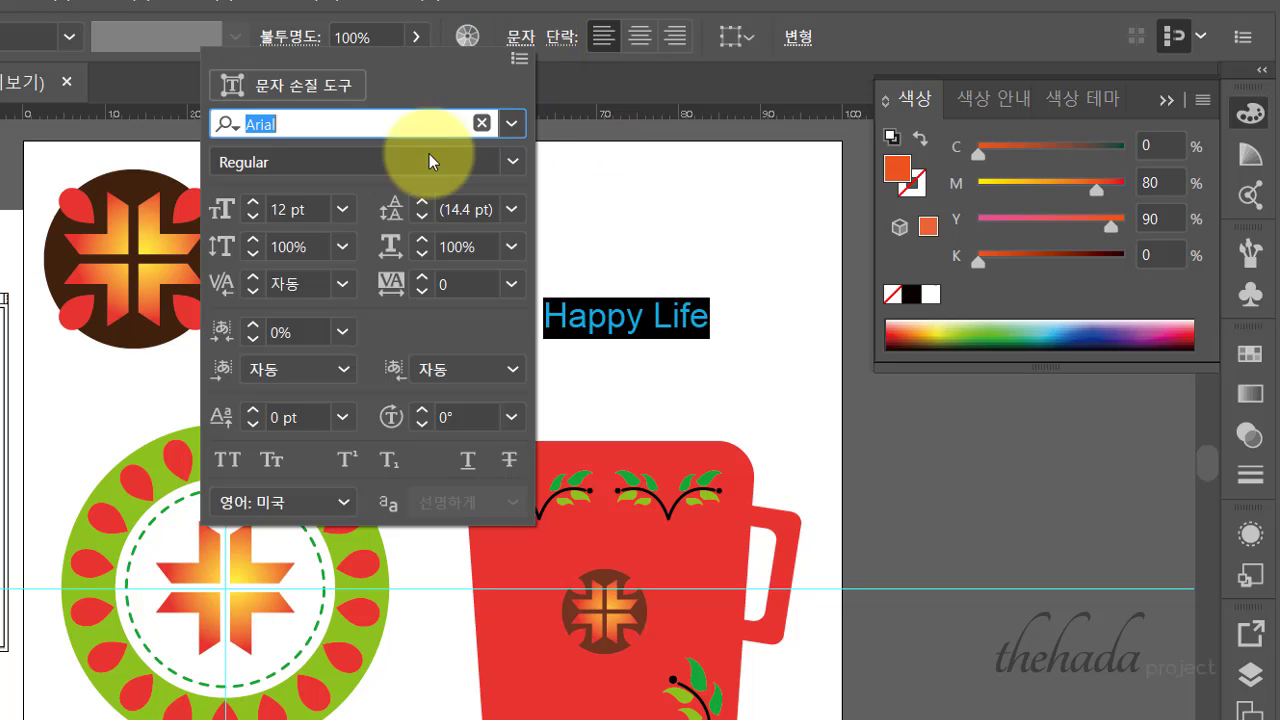
{"action": "left_click", "coordinate": [791, 157]}
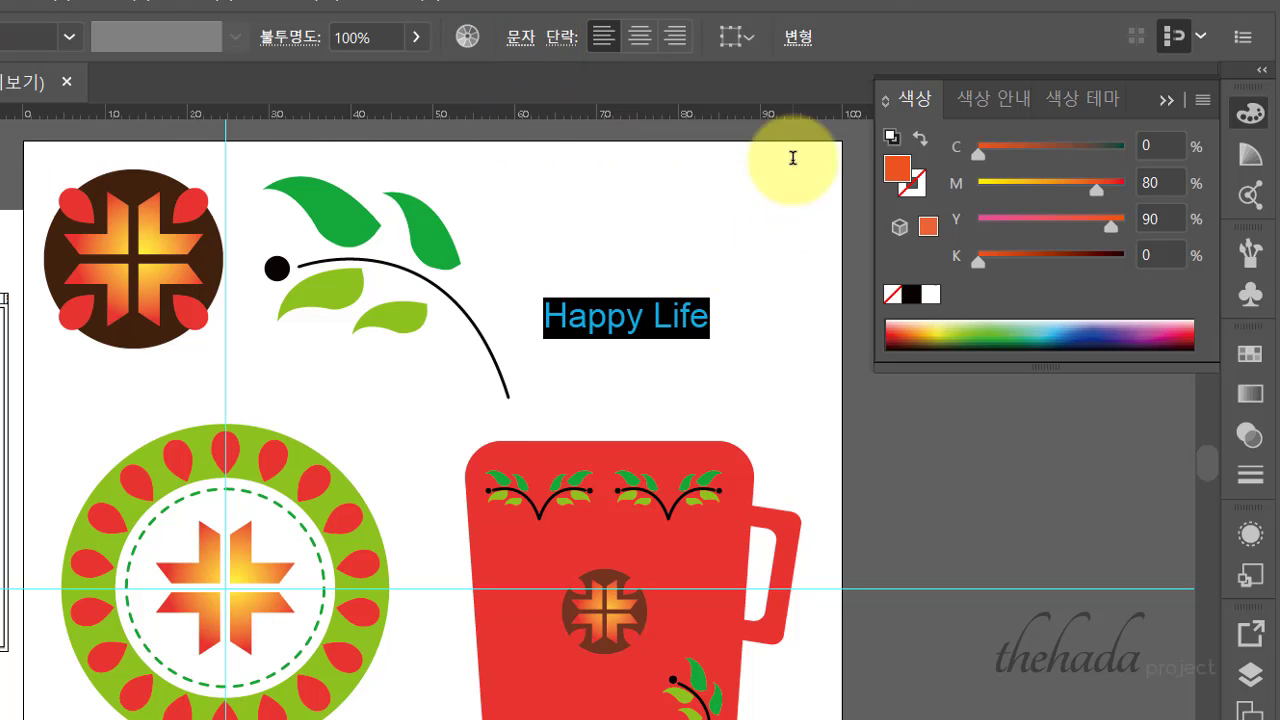
{"action": "key", "text": "Escape"}
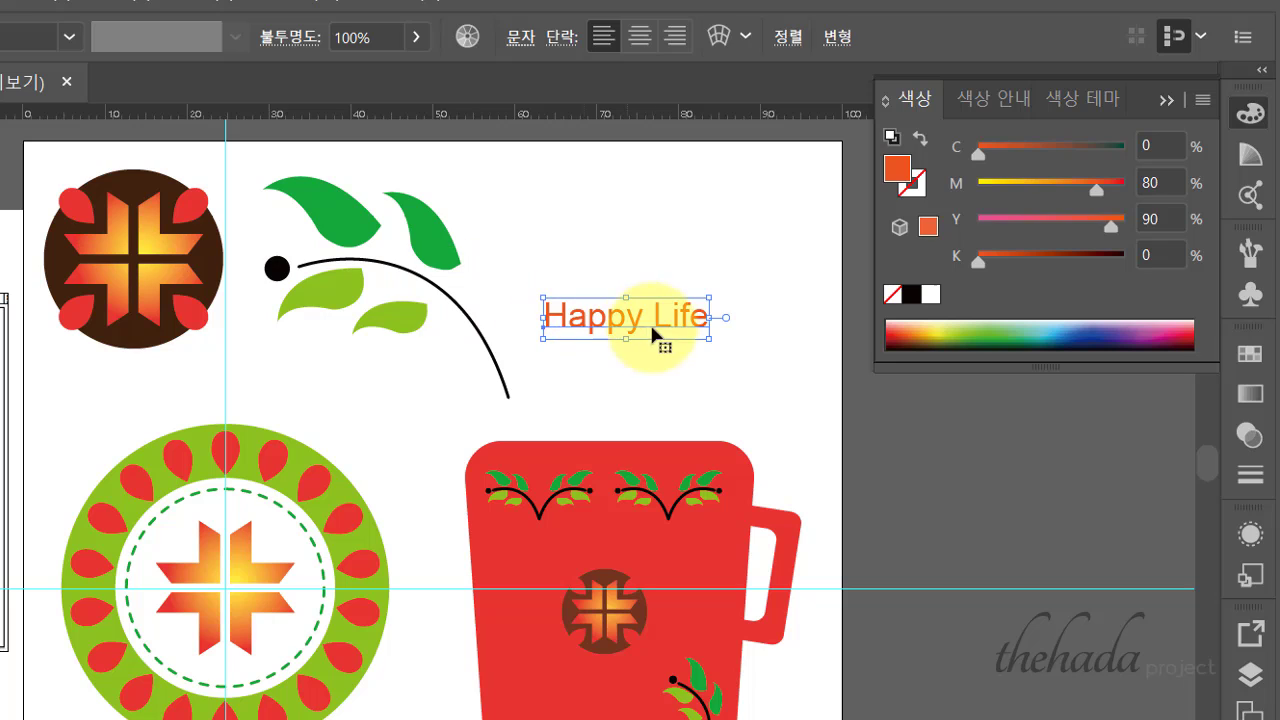
{"action": "left_click_drag", "start_coordinate": [635, 316], "coordinate": [595, 706]}
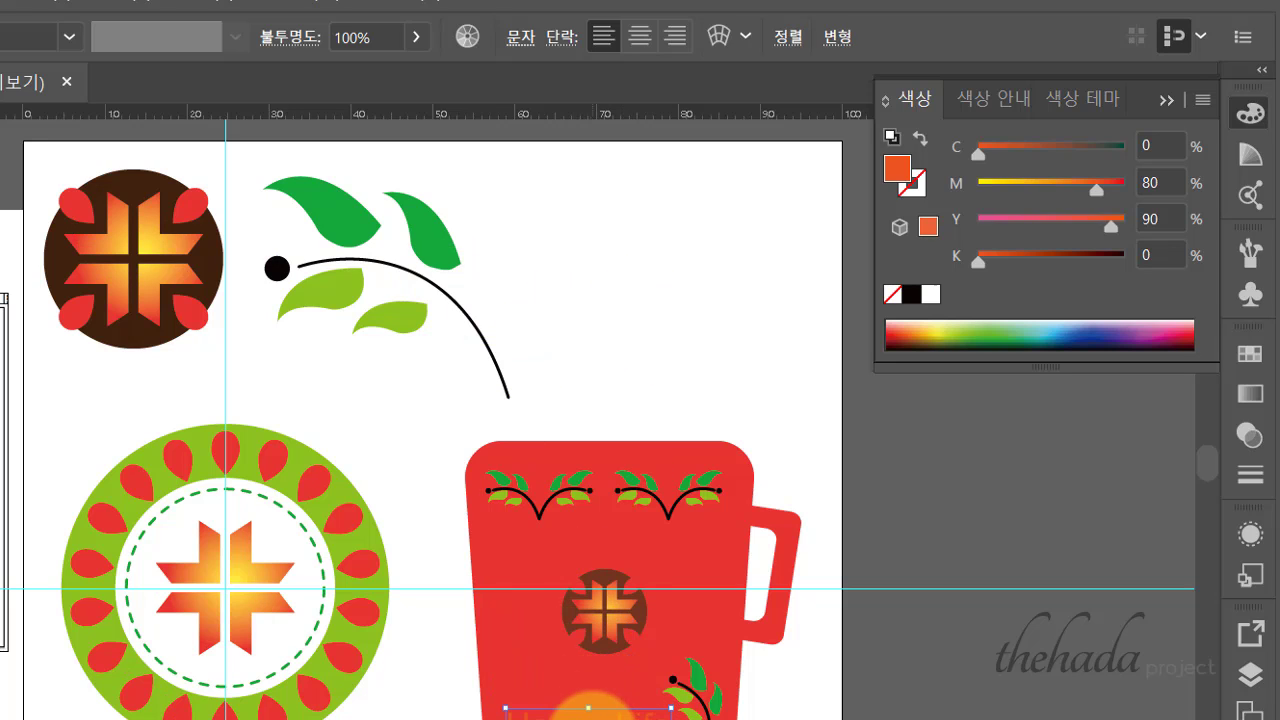
{"action": "left_click", "coordinate": [908, 714]}
{"action": "left_click_drag", "start_coordinate": [771, 709], "coordinate": [906, 611]}
{"action": "left_click", "coordinate": [757, 628]}
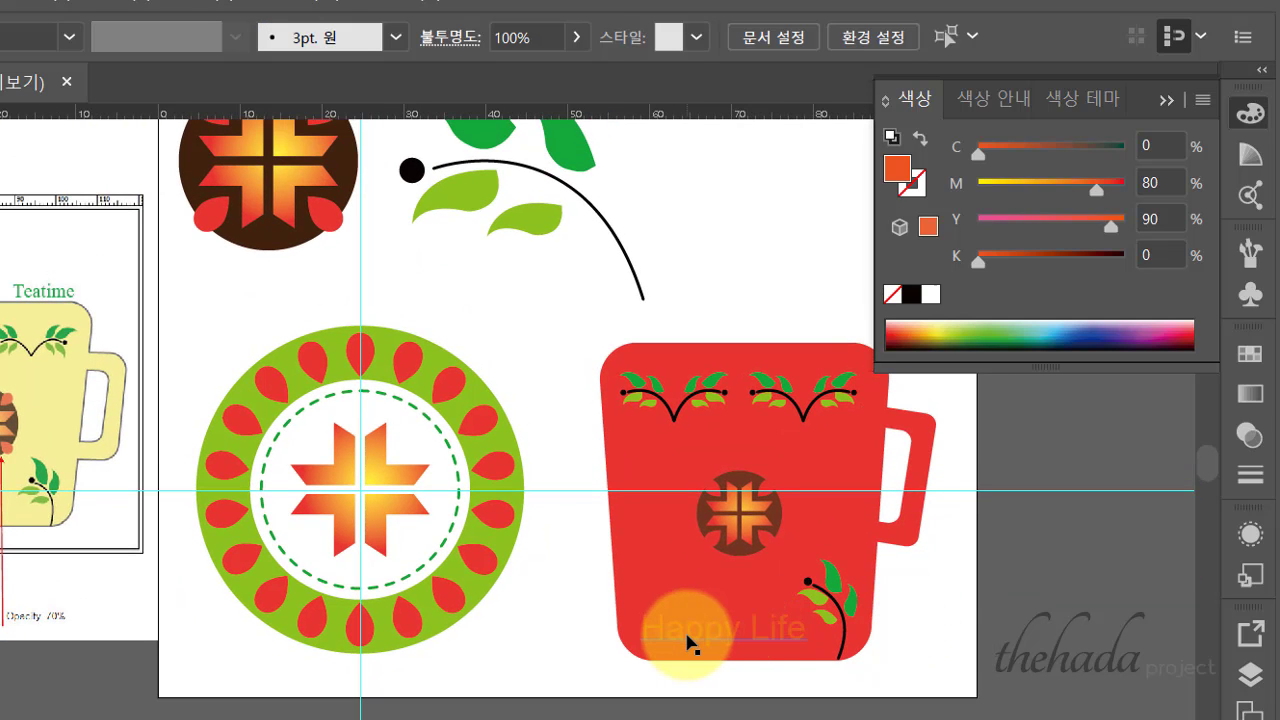
{"action": "left_click", "coordinate": [843, 457]}
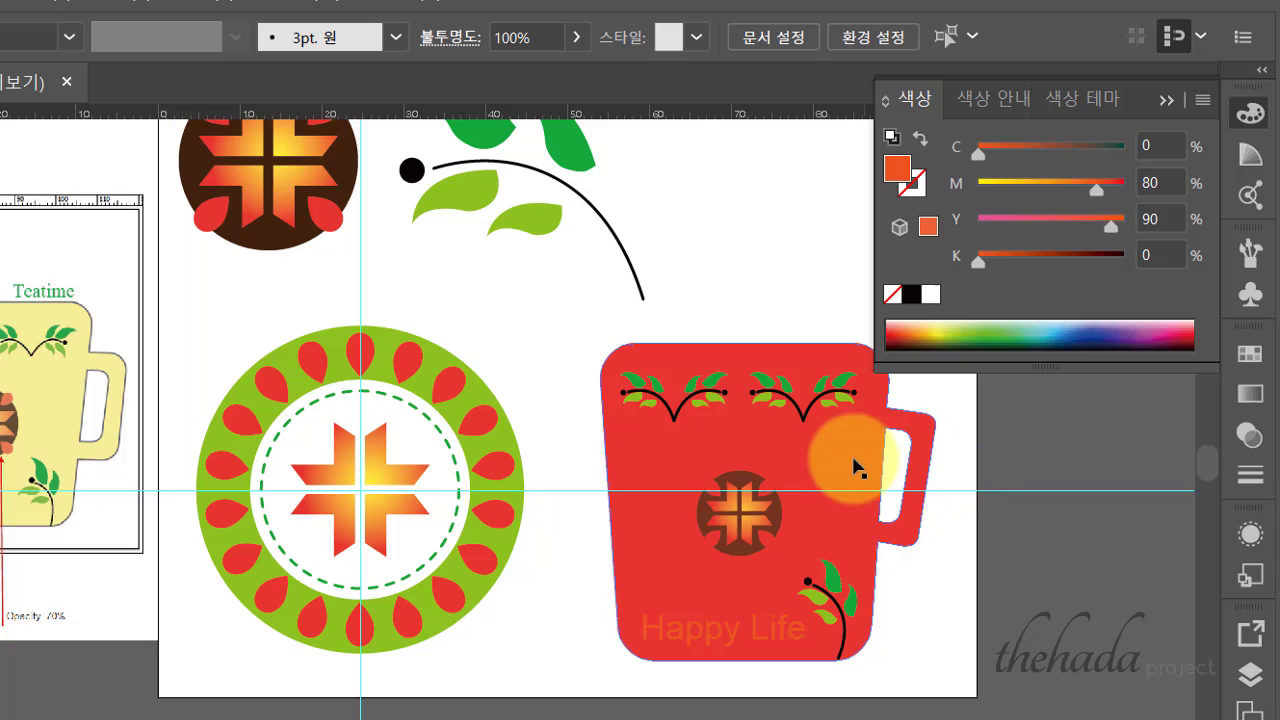
{"action": "left_click", "coordinate": [677, 471]}
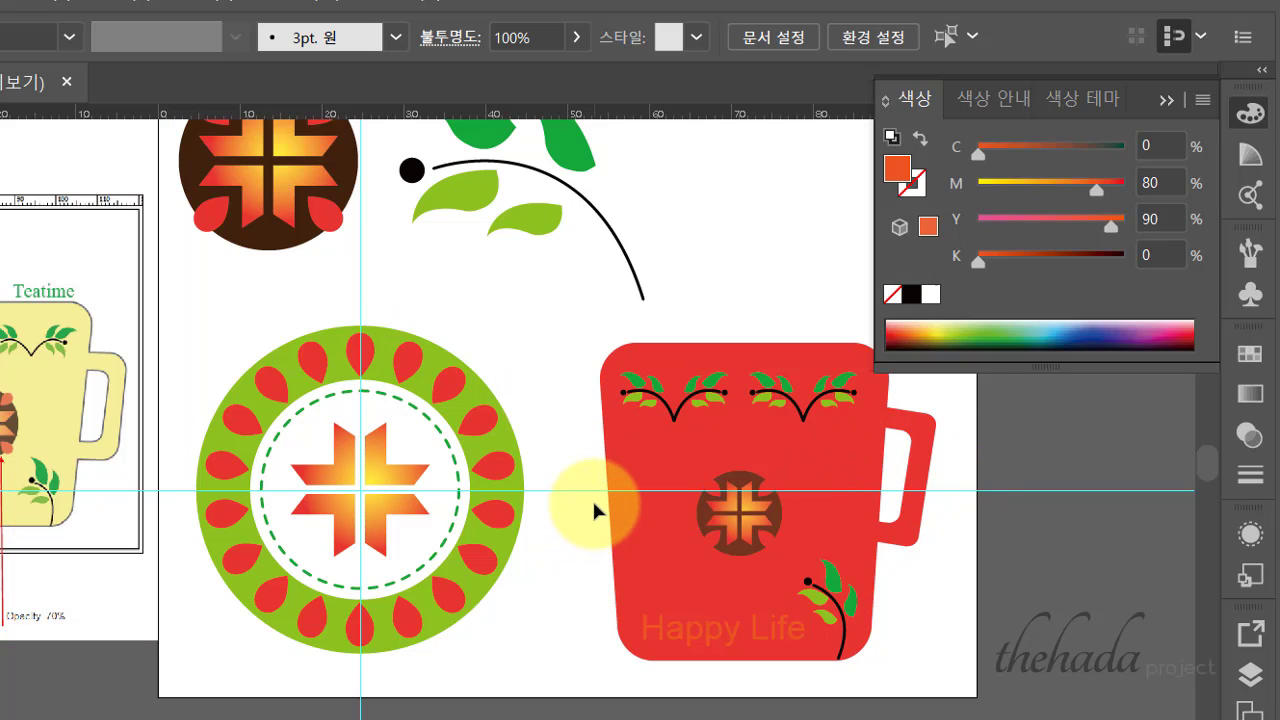
{"action": "left_click", "coordinate": [714, 645]}
{"action": "left_click", "coordinate": [274, 571]}
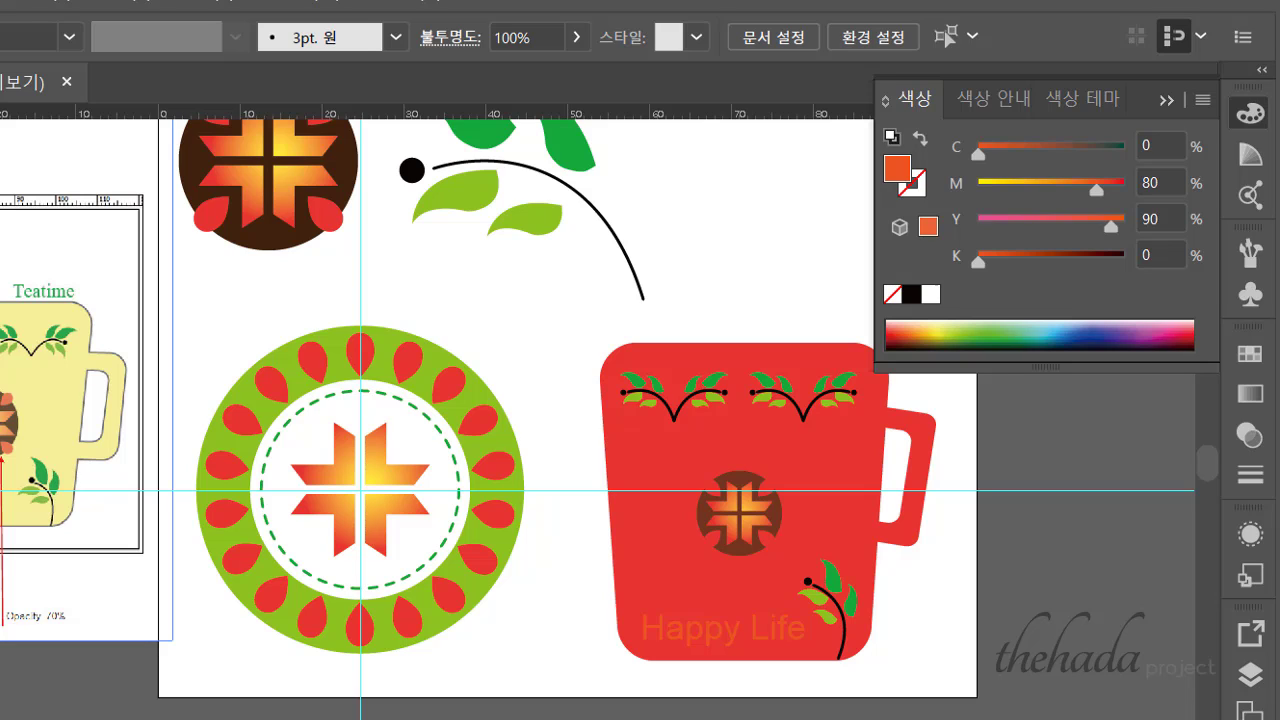
Set the mug's fill color to C 0, M 0, Y 60, K 0.
{"action": "left_click", "coordinate": [669, 432]}
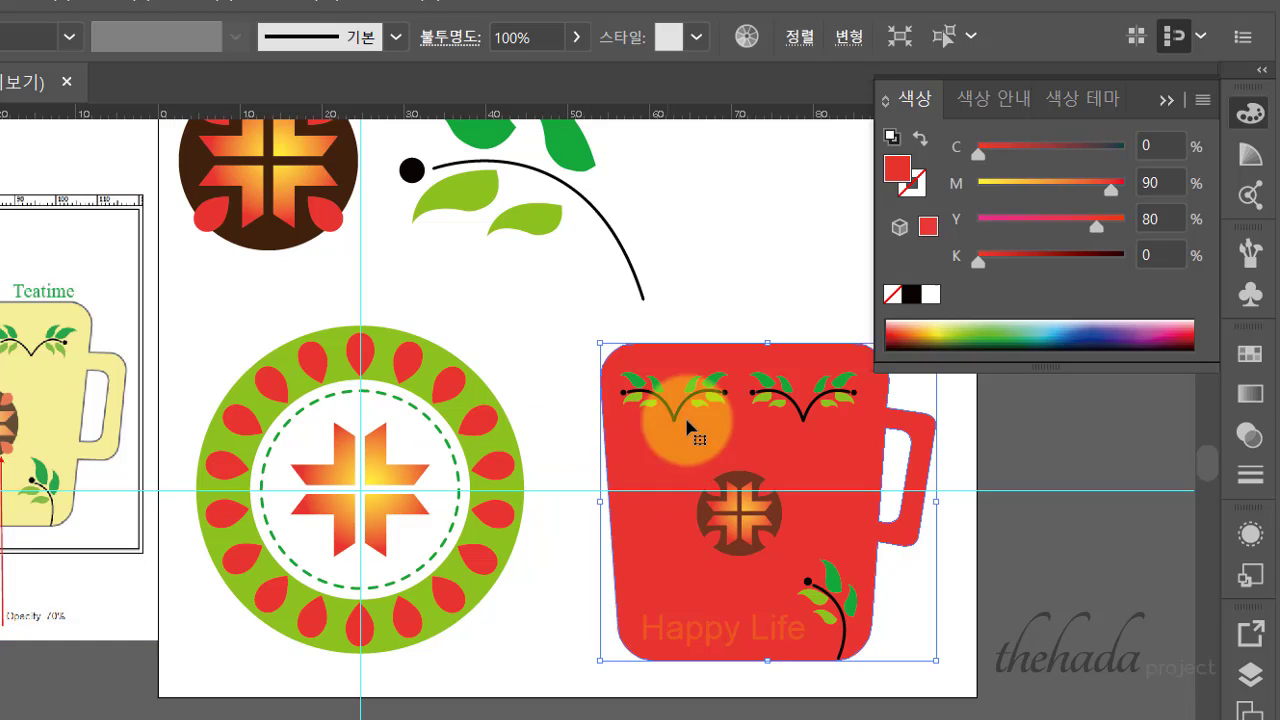
{"action": "left_click", "coordinate": [1111, 189]}
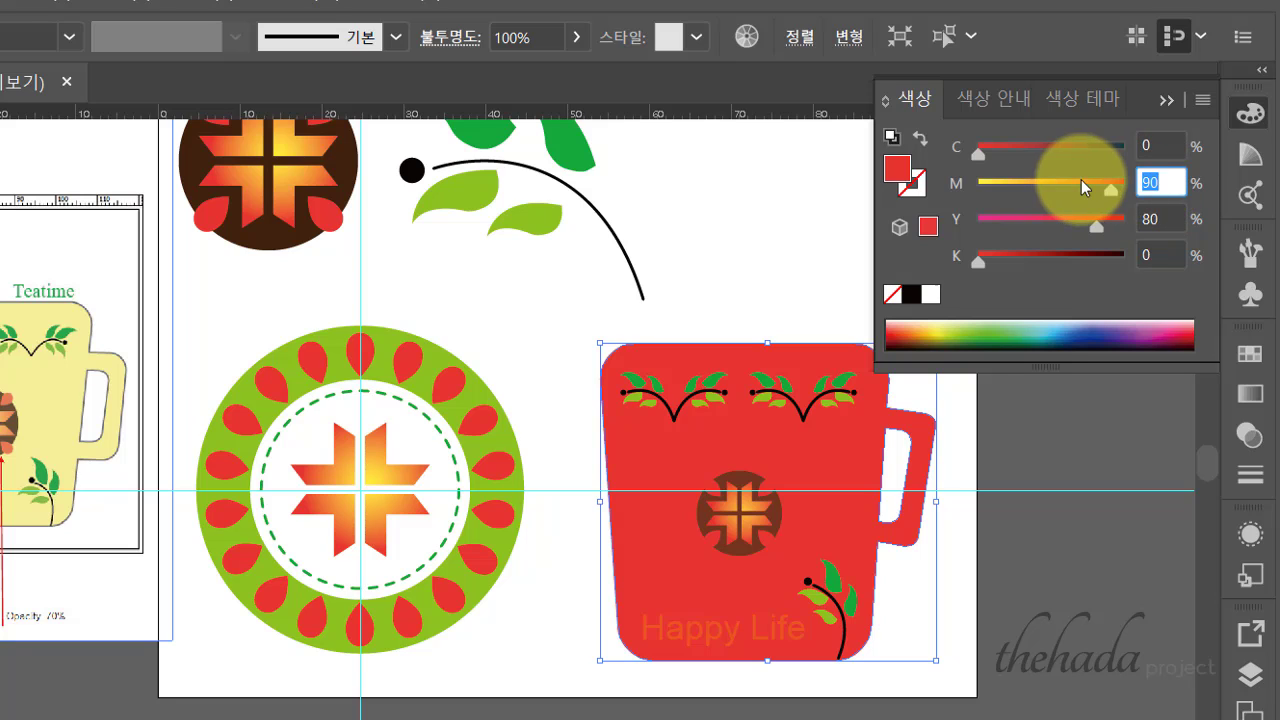
{"action": "type", "text": "60"}
{"action": "key", "text": "Return"}
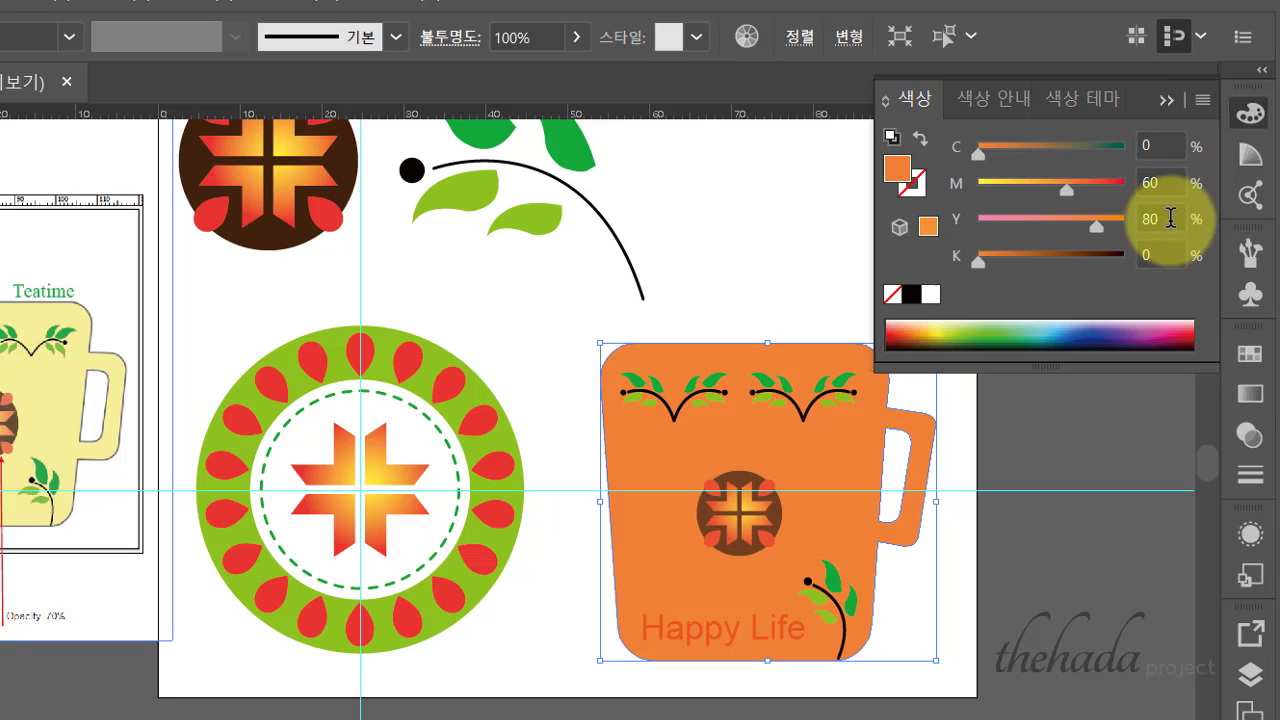
{"action": "left_click", "coordinate": [1157, 183]}
{"action": "type", "text": "0"}
{"action": "key", "text": "Tab"}
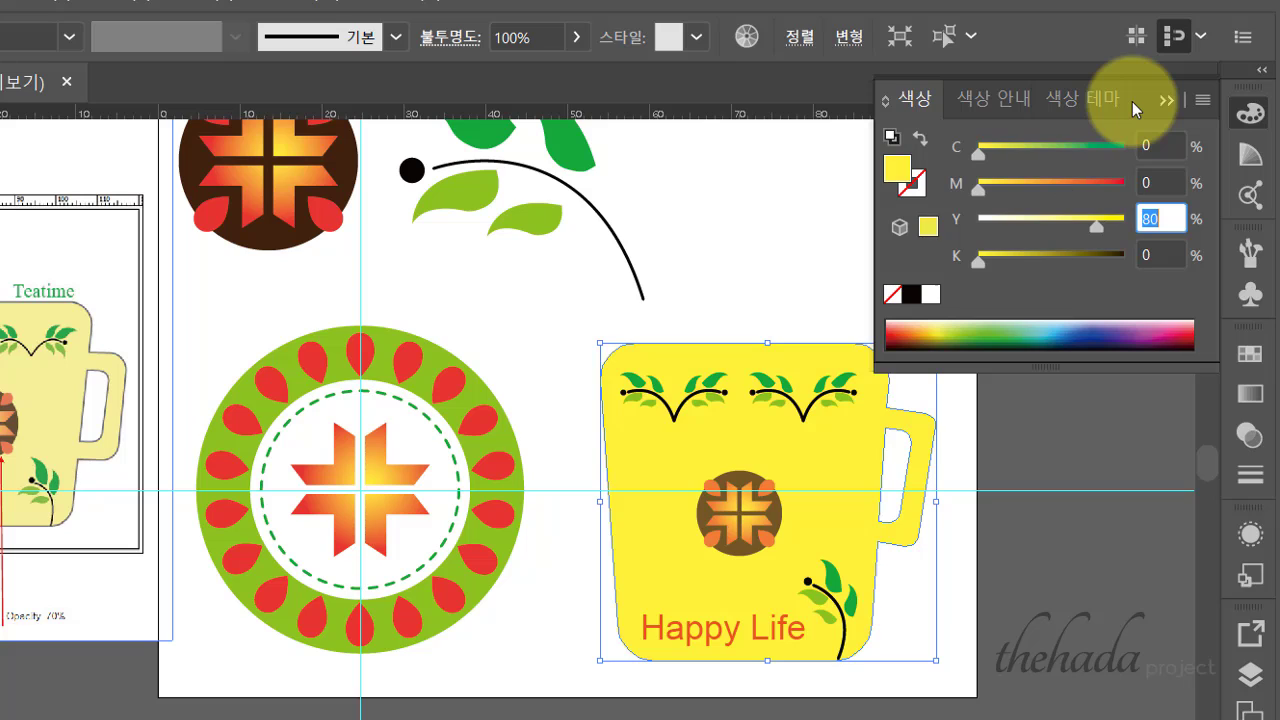
{"action": "type", "text": "60"}
{"action": "key", "text": "Return"}
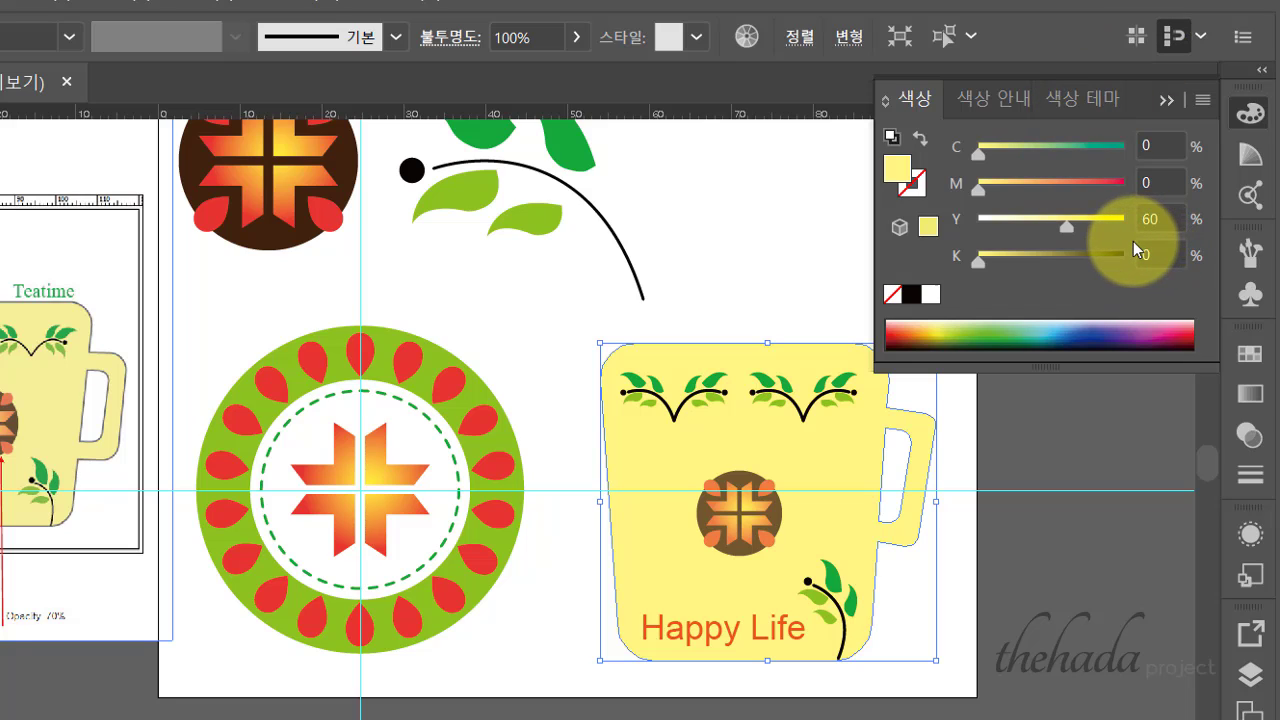
Give the mug a stroke color of C 0, M 0, Y 60, K 70 and deselect it.
{"action": "key", "text": "Tab"}
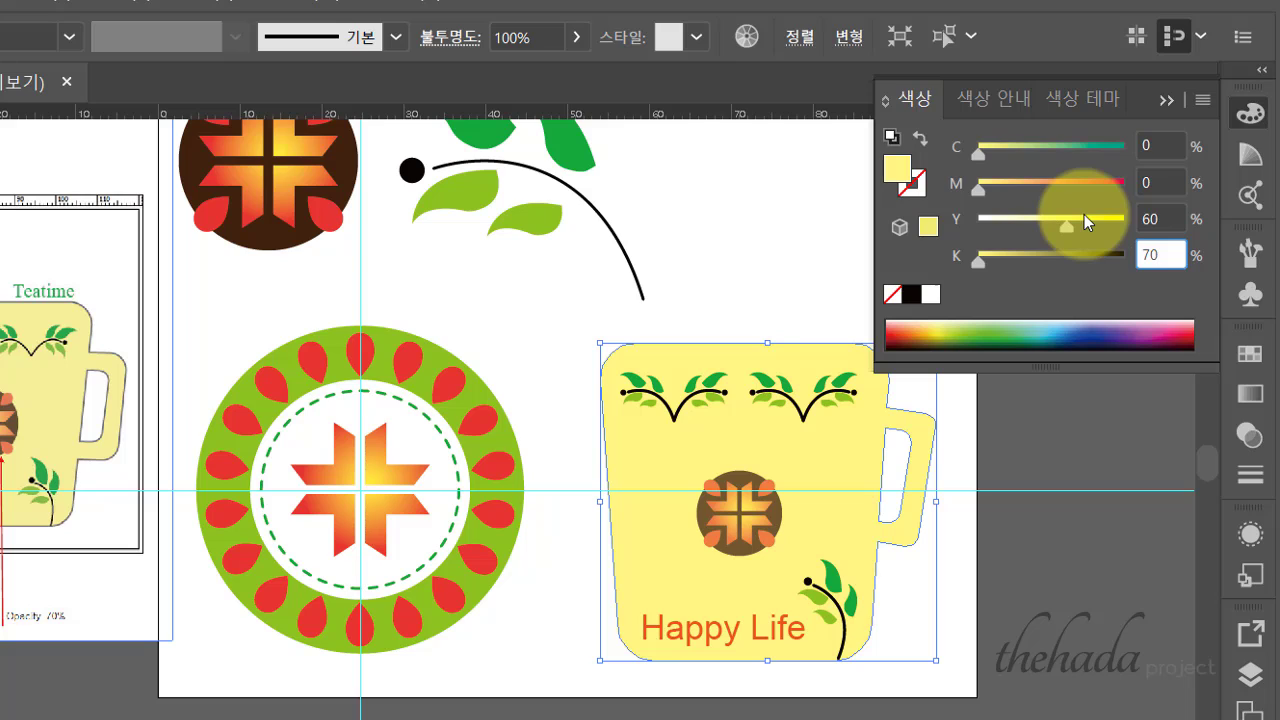
{"action": "key", "text": "BackSpace"}
{"action": "key", "text": "BackSpace"}
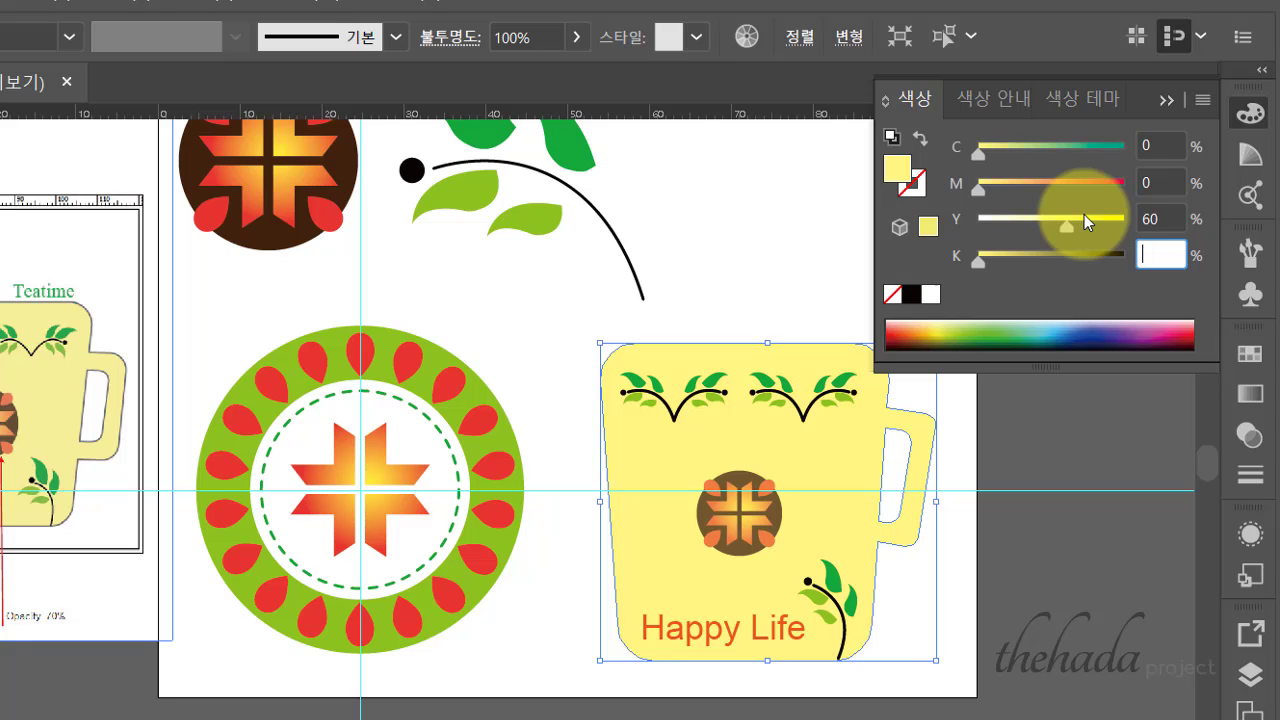
{"action": "left_click", "coordinate": [918, 188]}
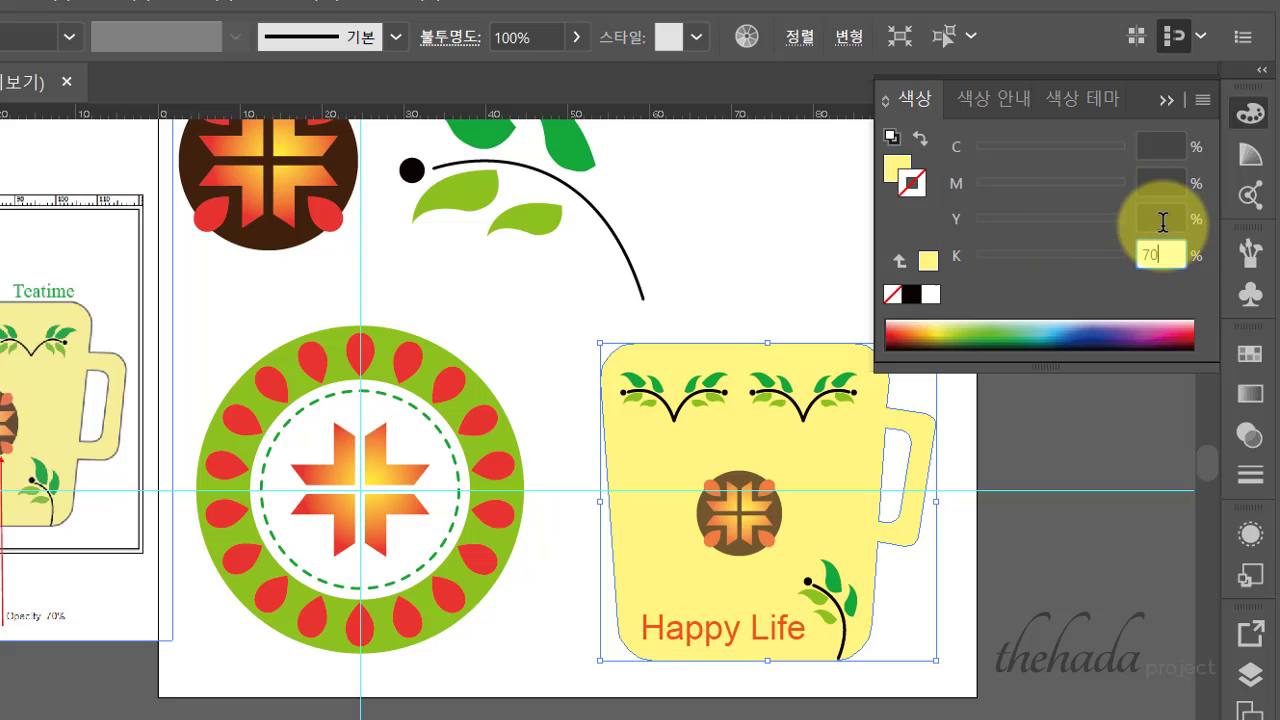
{"action": "key", "text": "Return"}
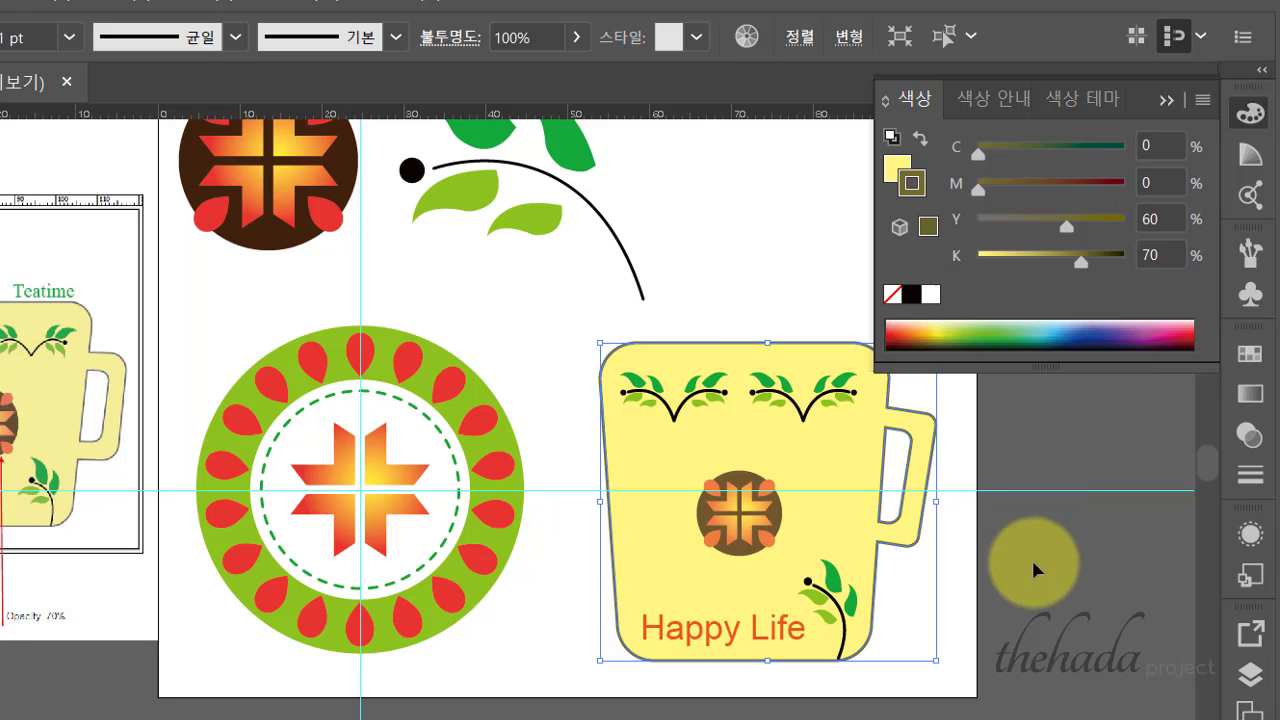
{"action": "left_click", "coordinate": [1005, 578]}
{"action": "left_click", "coordinate": [1167, 100]}
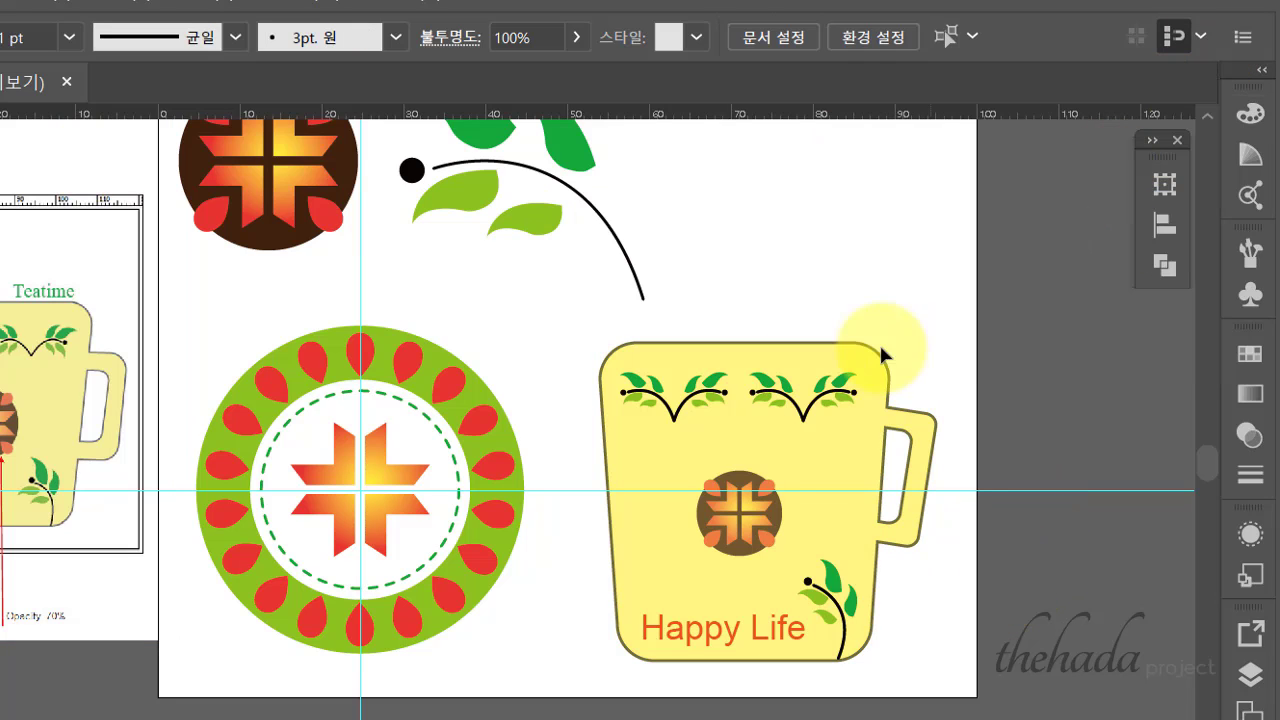
Enlarge the mug together with its branches and round motif, leaving the "Happy Life" text out of the selection.
{"action": "left_click_drag", "start_coordinate": [605, 331], "coordinate": [845, 592]}
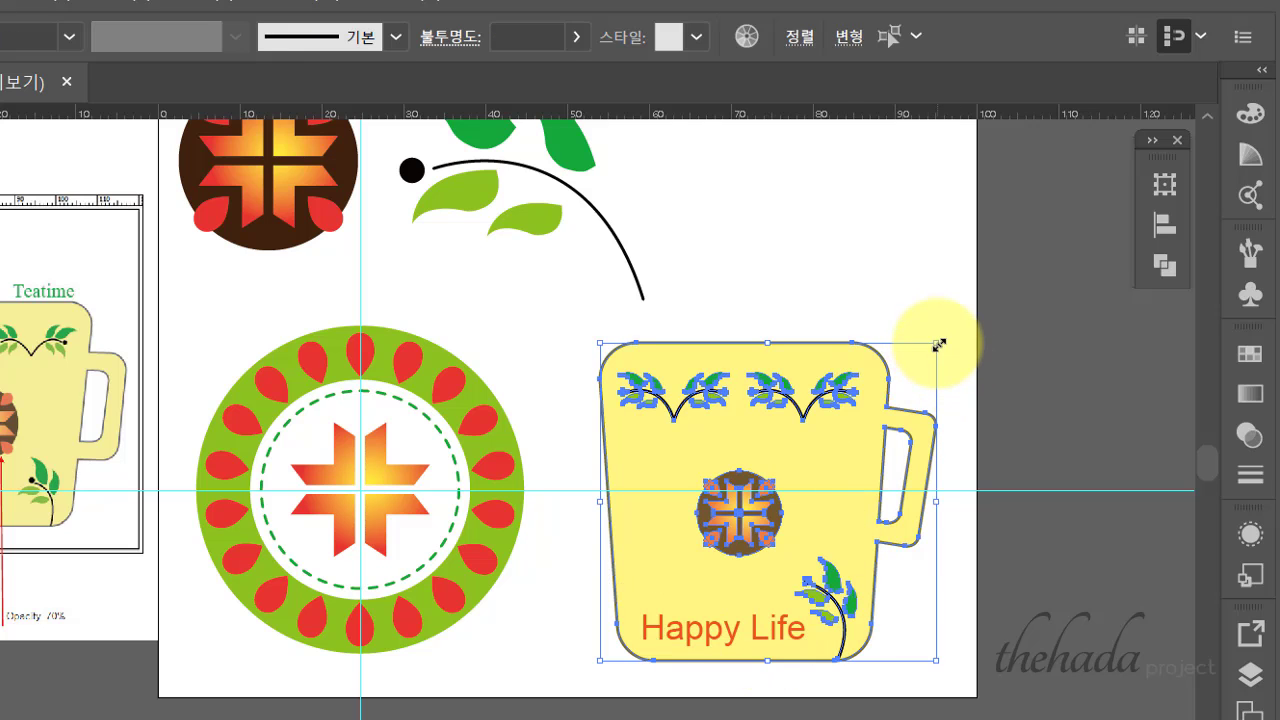
{"action": "left_click_drag", "start_coordinate": [939, 345], "coordinate": [1078, 207]}
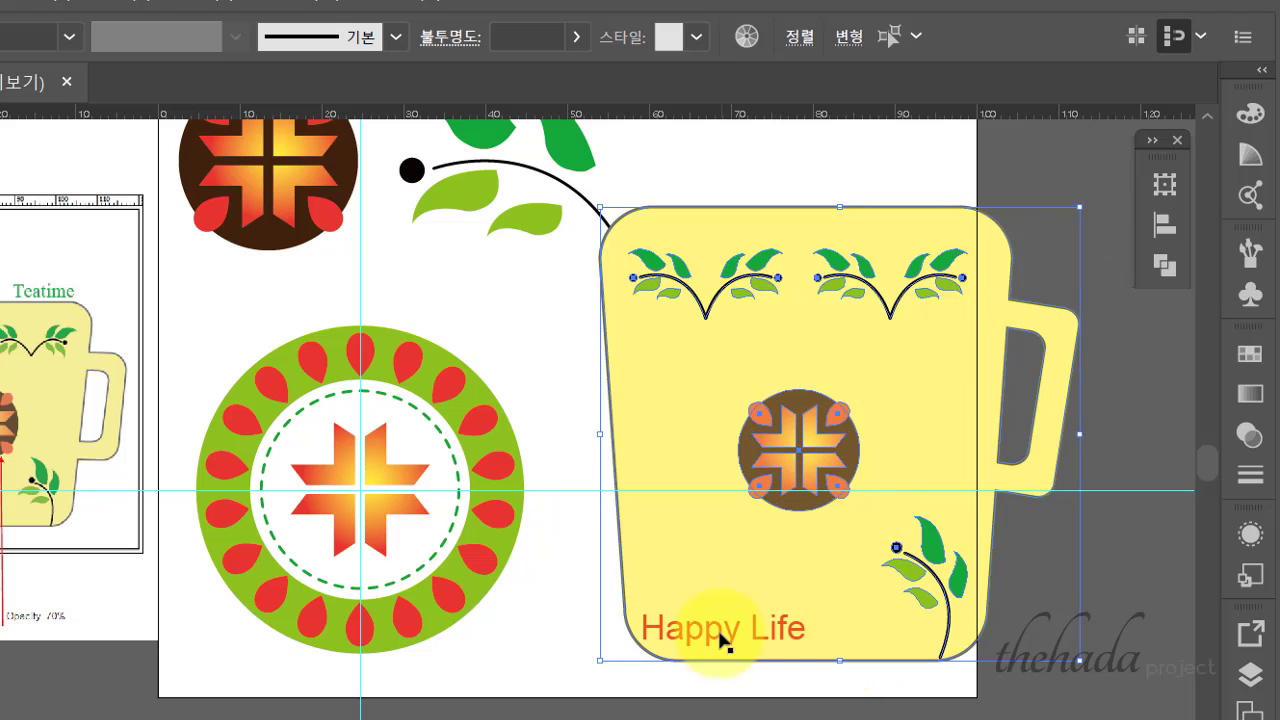
{"action": "left_click_drag", "start_coordinate": [598, 660], "coordinate": [593, 666]}
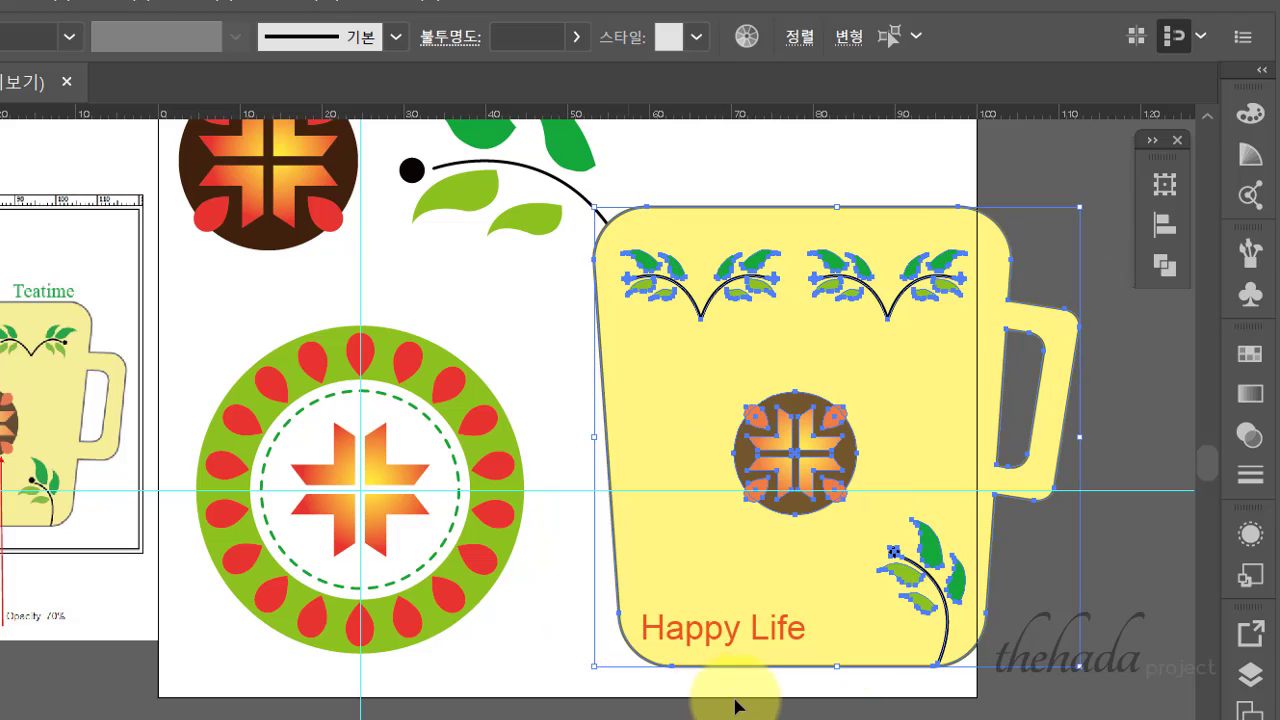
{"action": "left_click", "coordinate": [820, 715]}
Fit the enlarged mug and its decorations inside the artboard's lower right area, with "Happy Life" at the mug's lower left.
{"action": "left_click", "coordinate": [741, 640]}
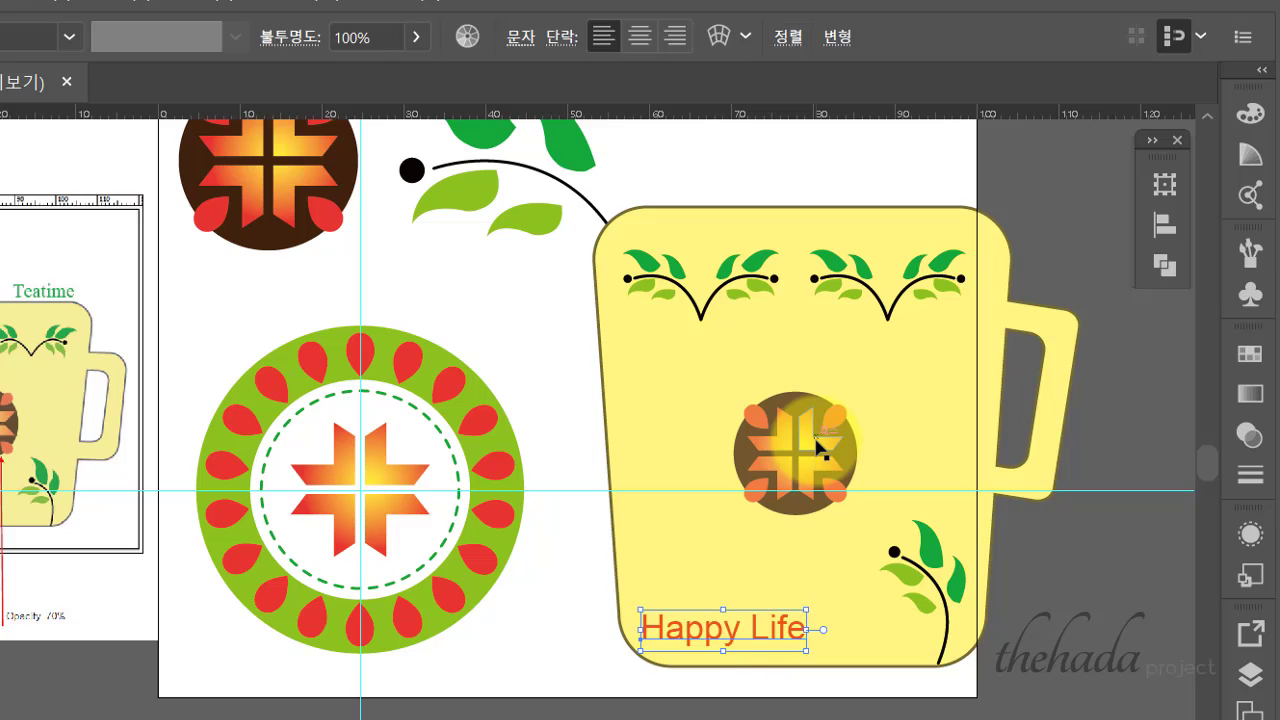
{"action": "left_click", "coordinate": [816, 440]}
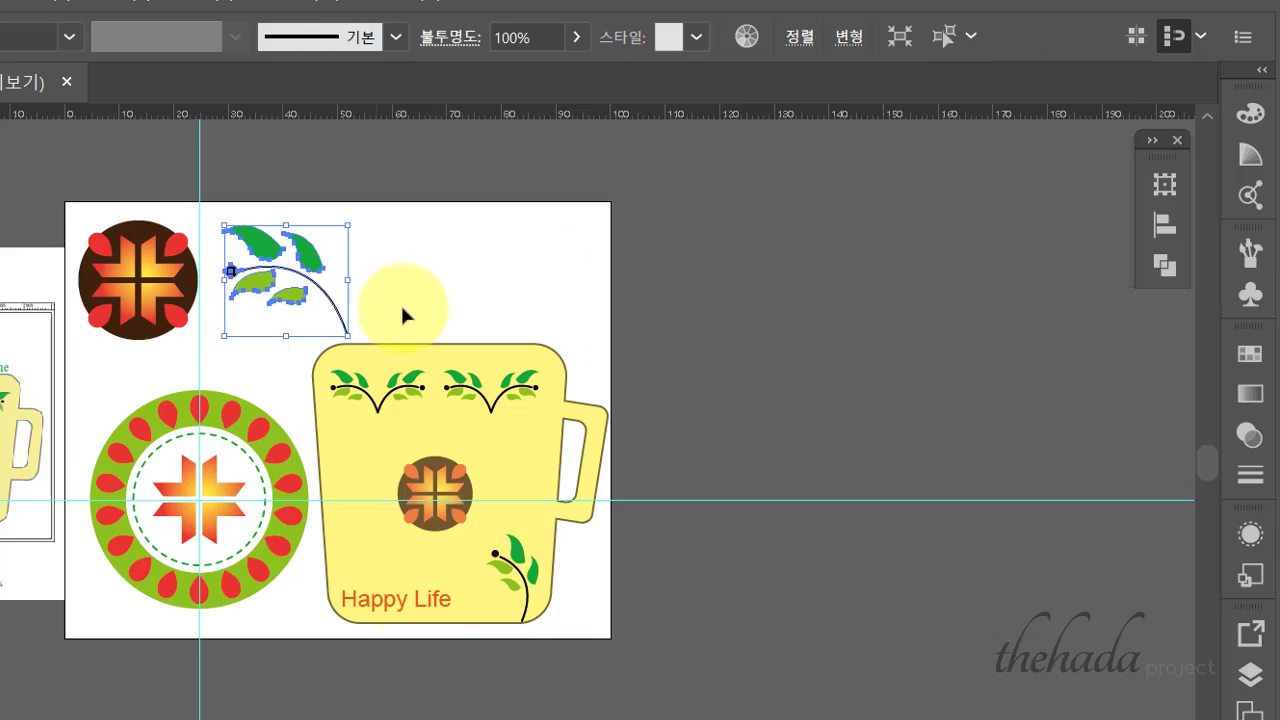
{"action": "left_click", "coordinate": [533, 273]}
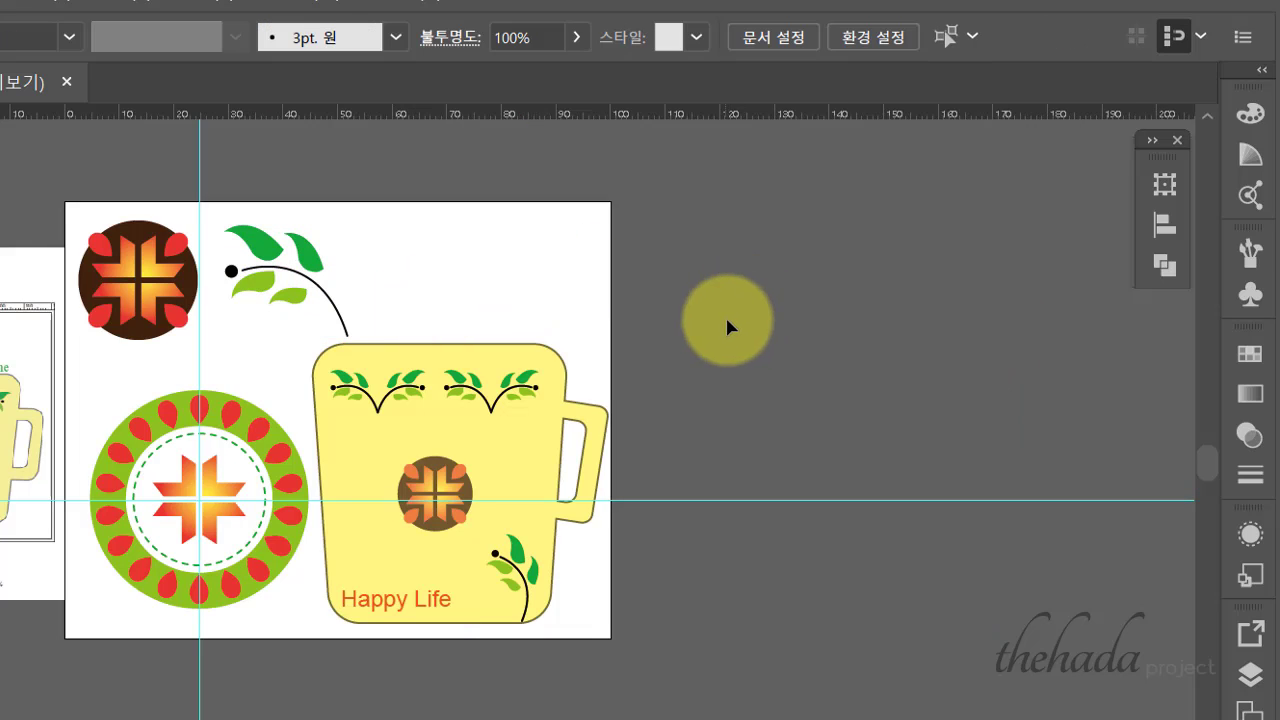
{"action": "left_click", "coordinate": [565, 365]}
{"action": "left_click", "coordinate": [734, 370]}
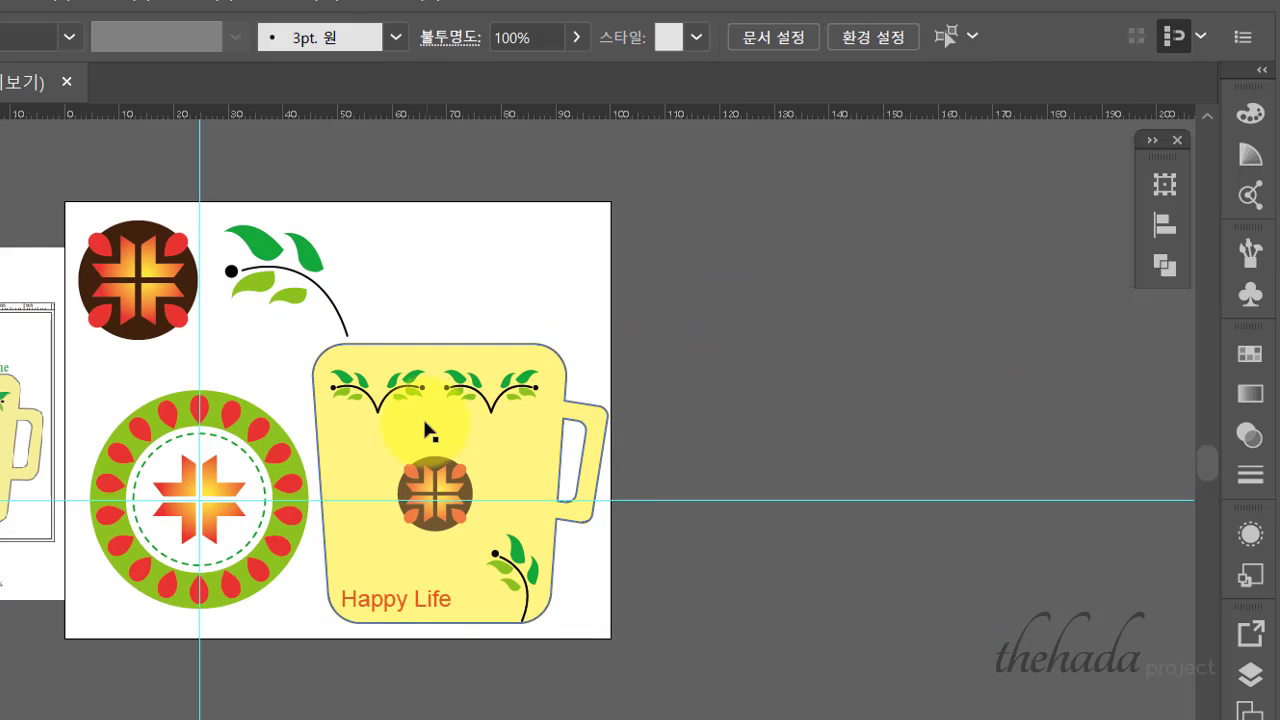
Add the point text "Teatime" in the empty area above the right half of the mug.
{"action": "key", "text": "ctrl+plus"}
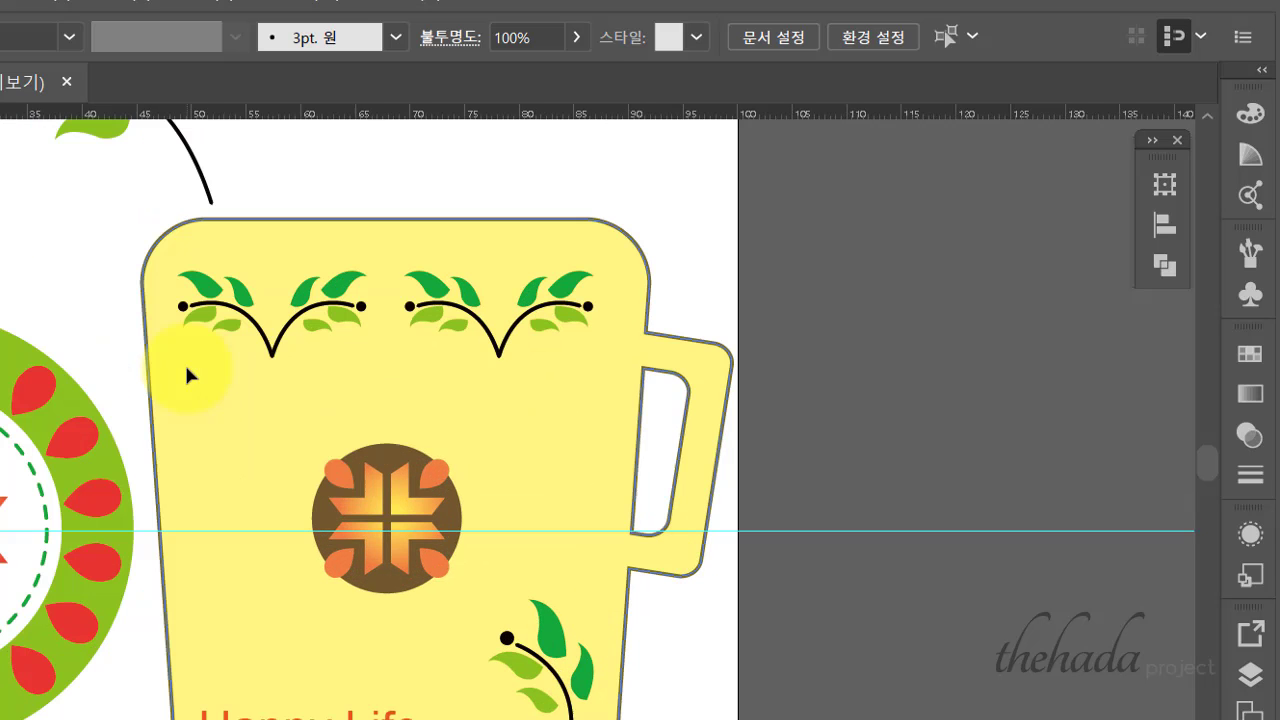
{"action": "left_click_drag", "start_coordinate": [184, 362], "coordinate": [628, 494]}
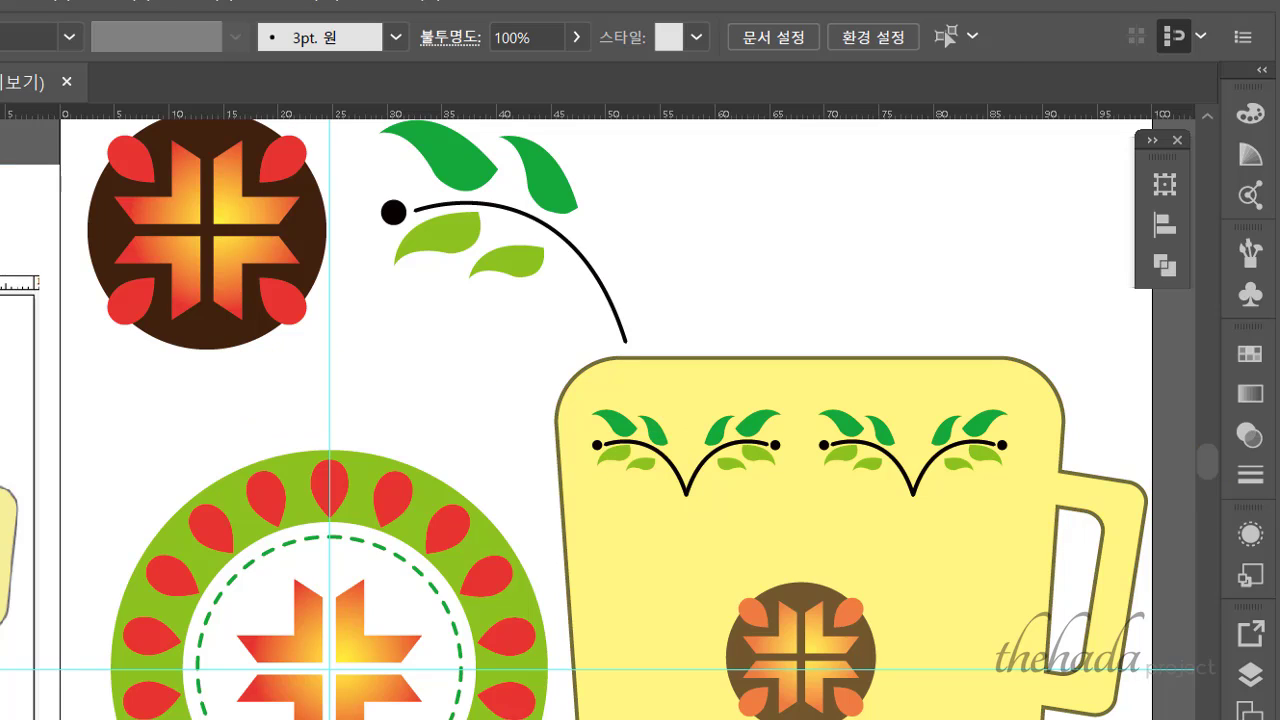
{"action": "key", "text": "t"}
{"action": "left_click", "coordinate": [845, 332]}
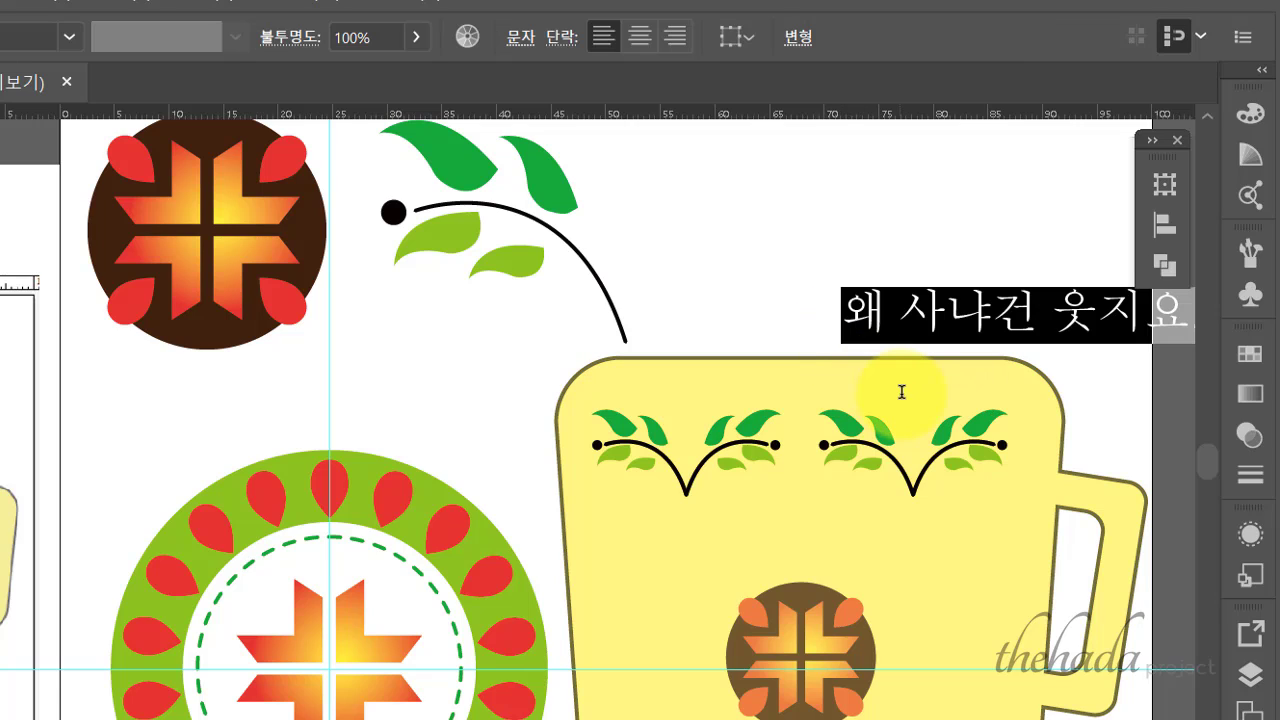
{"action": "type", "text": "싸"}
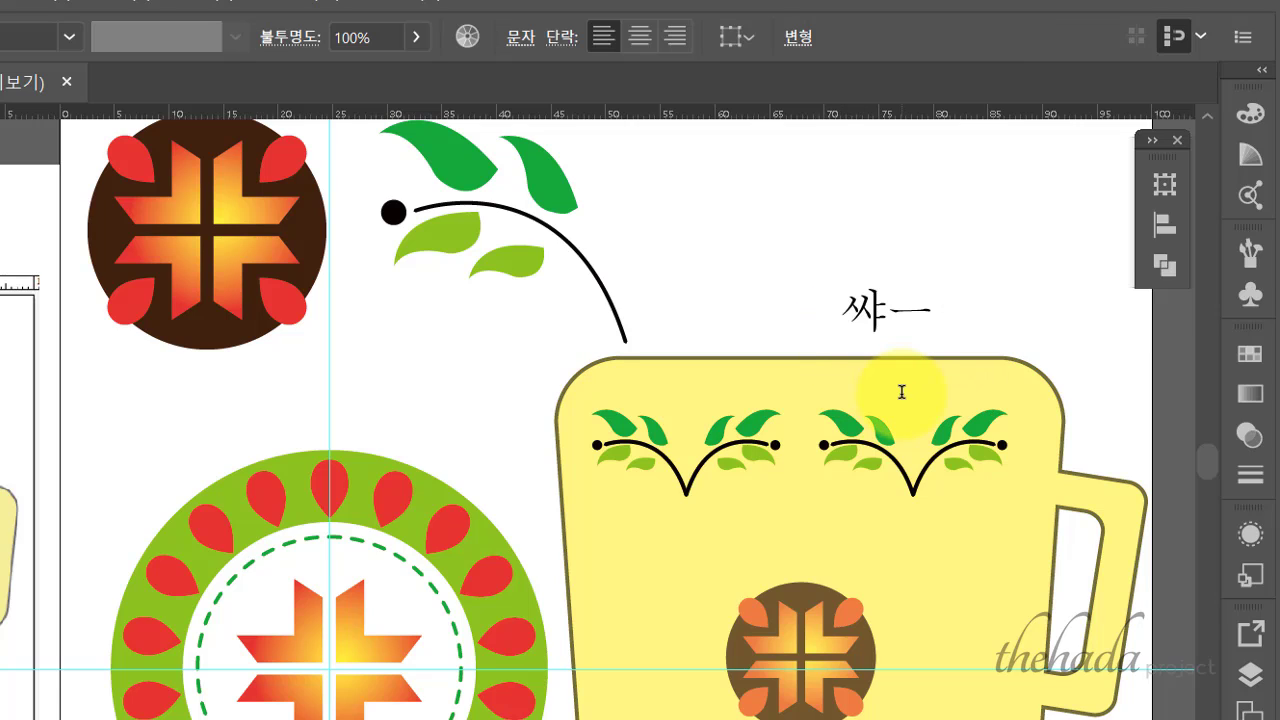
{"action": "type", "text": "eaim"}
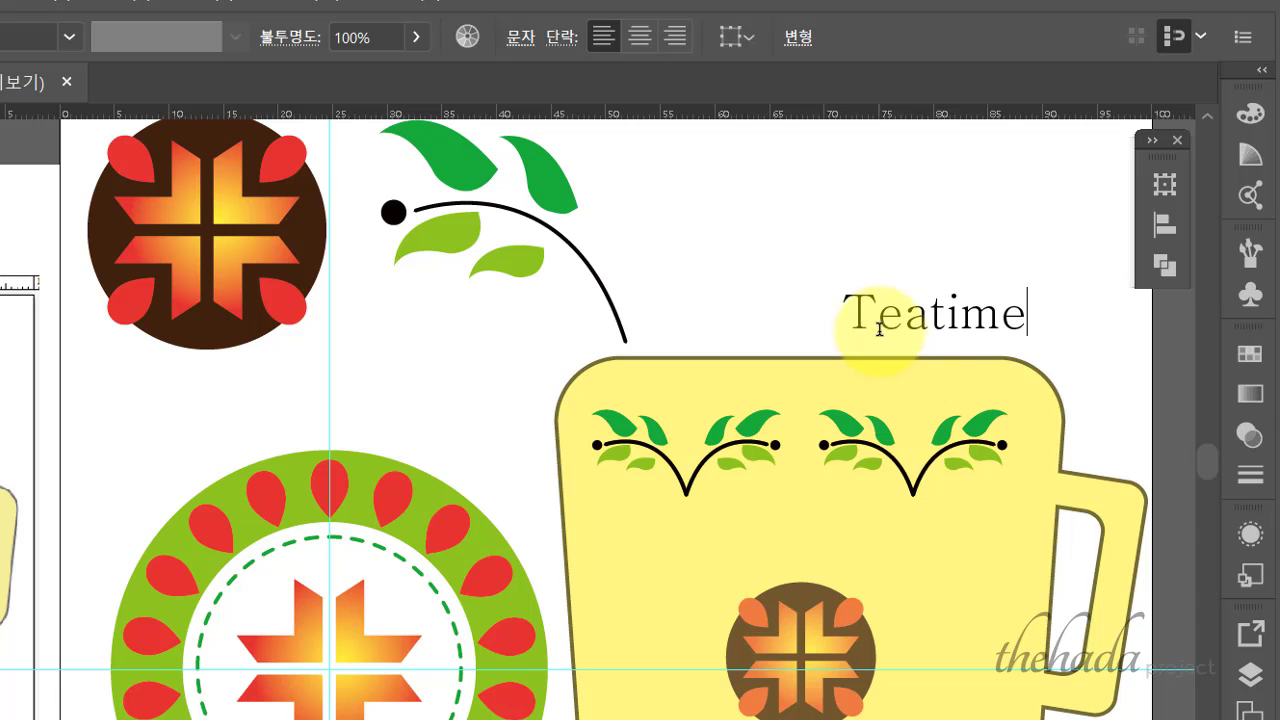
Set the fill color of the whole "Teatime" text to C 80, M 0, Y 100, K 0.
{"action": "left_click_drag", "start_coordinate": [849, 315], "coordinate": [1018, 318]}
{"action": "left_click", "coordinate": [1250, 154]}
{"action": "left_click", "coordinate": [891, 106]}
{"action": "left_click", "coordinate": [891, 106]}
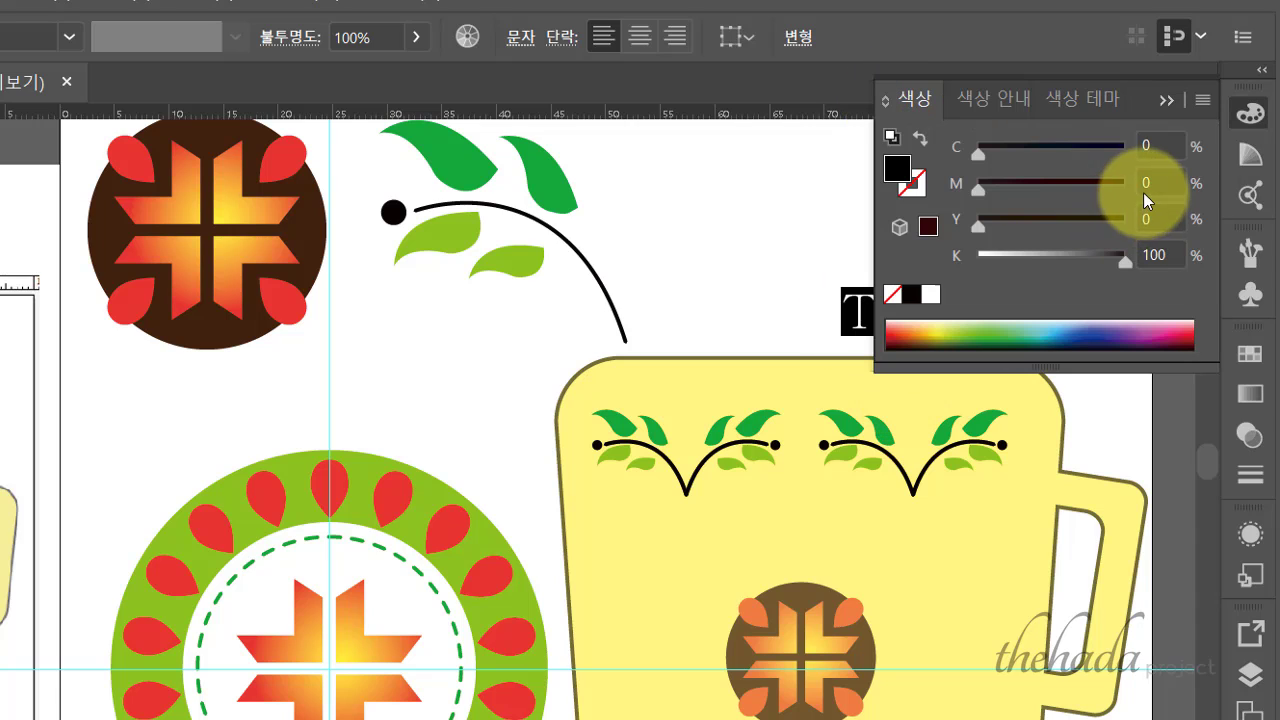
{"action": "left_click", "coordinate": [1158, 146]}
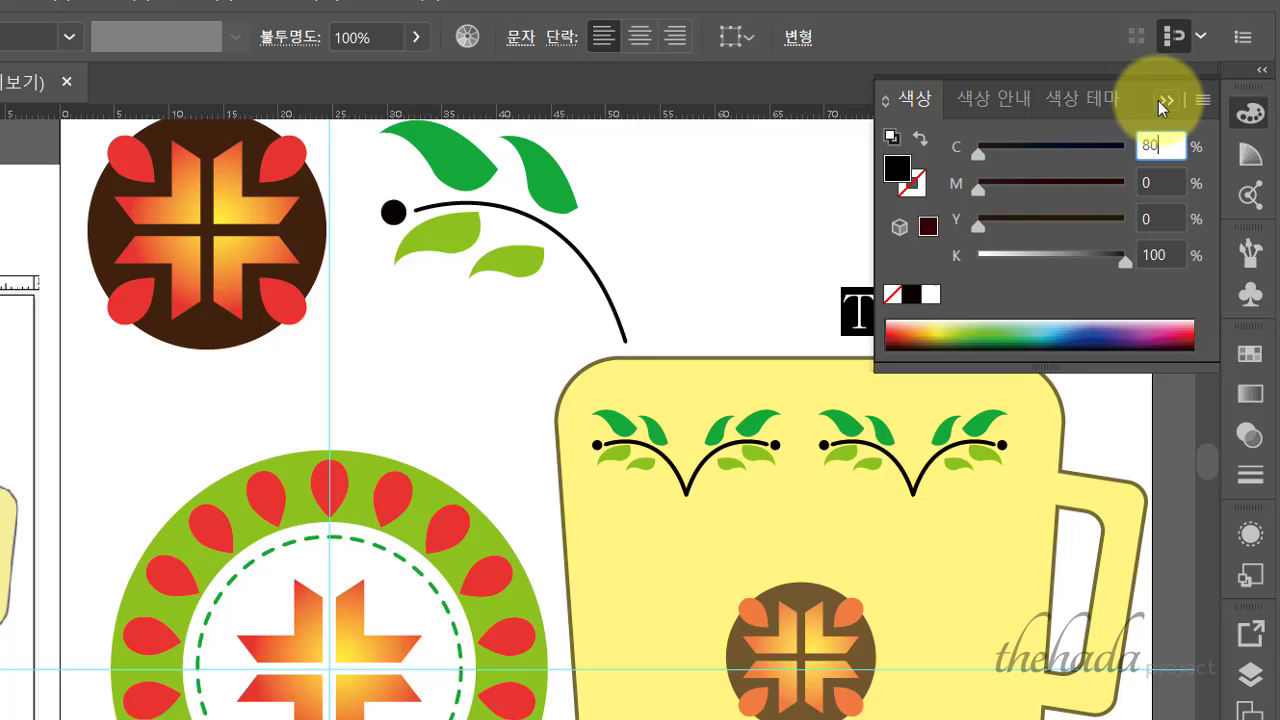
{"action": "type", "text": "80"}
{"action": "key", "text": "Tab"}
{"action": "key", "text": "Tab"}
{"action": "type", "text": "100"}
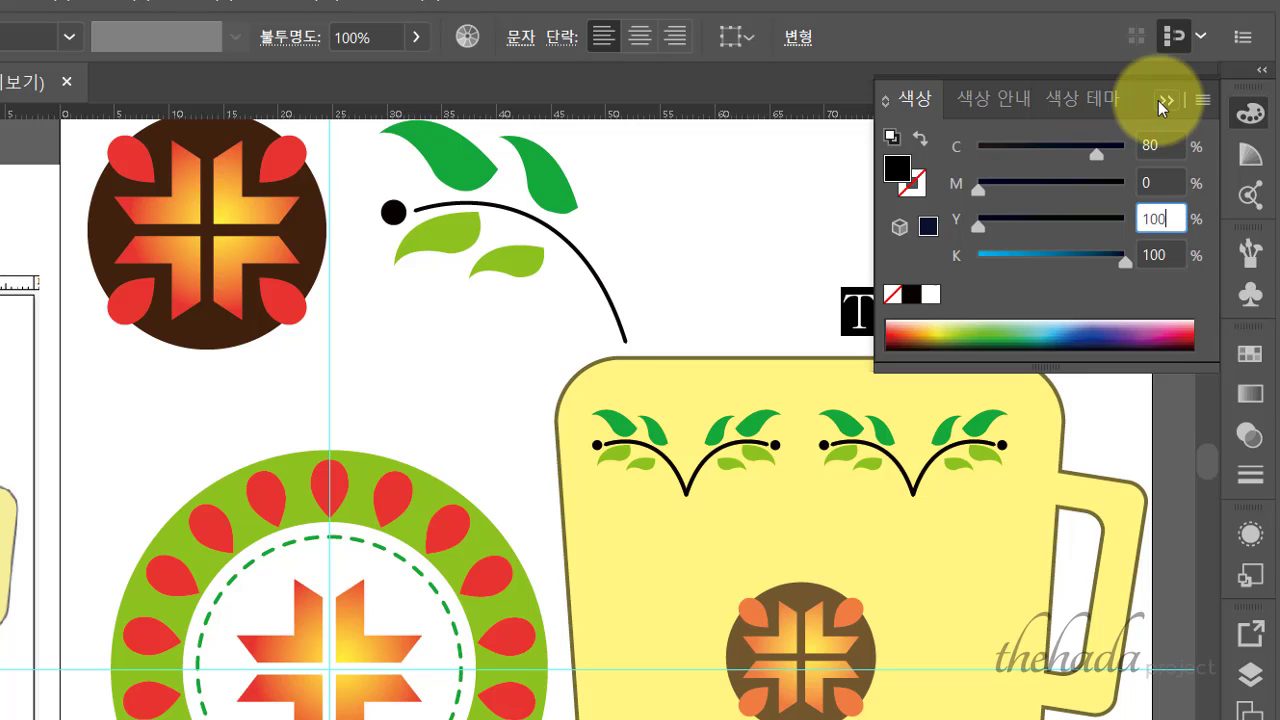
{"action": "key", "text": "Tab"}
{"action": "type", "text": "0"}
{"action": "key", "text": "Return"}
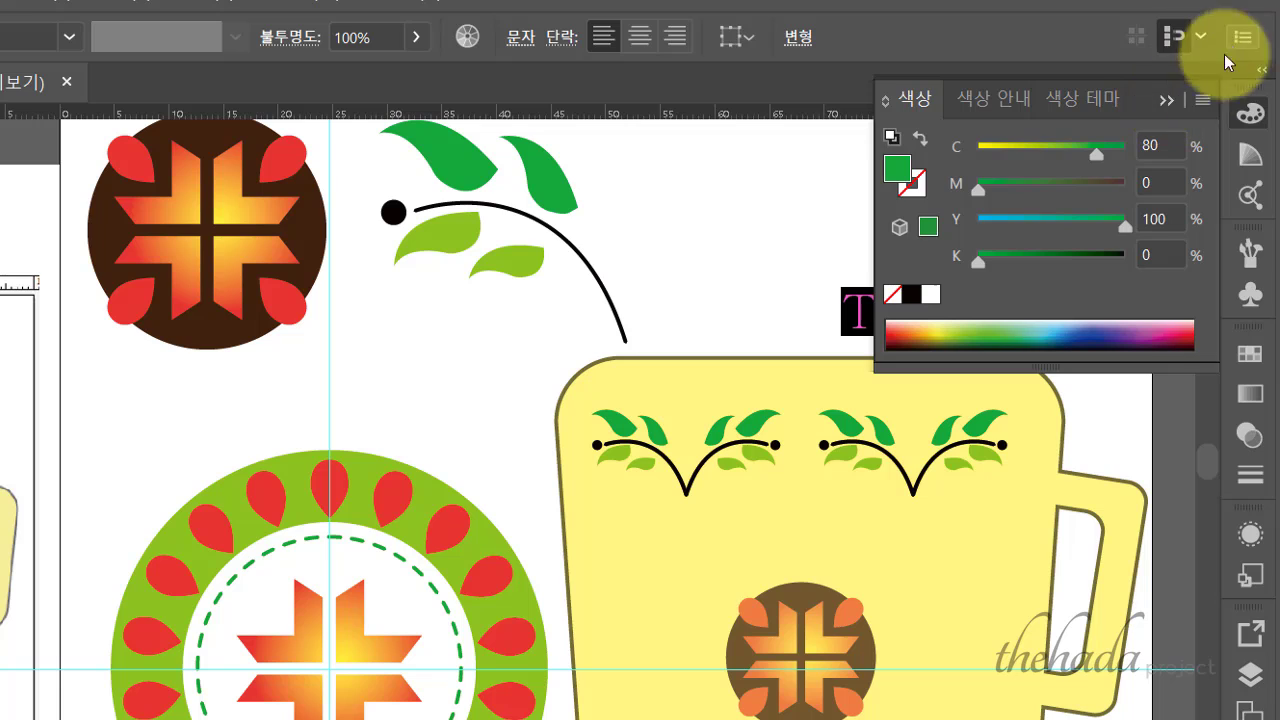
{"action": "left_click", "coordinate": [1168, 100]}
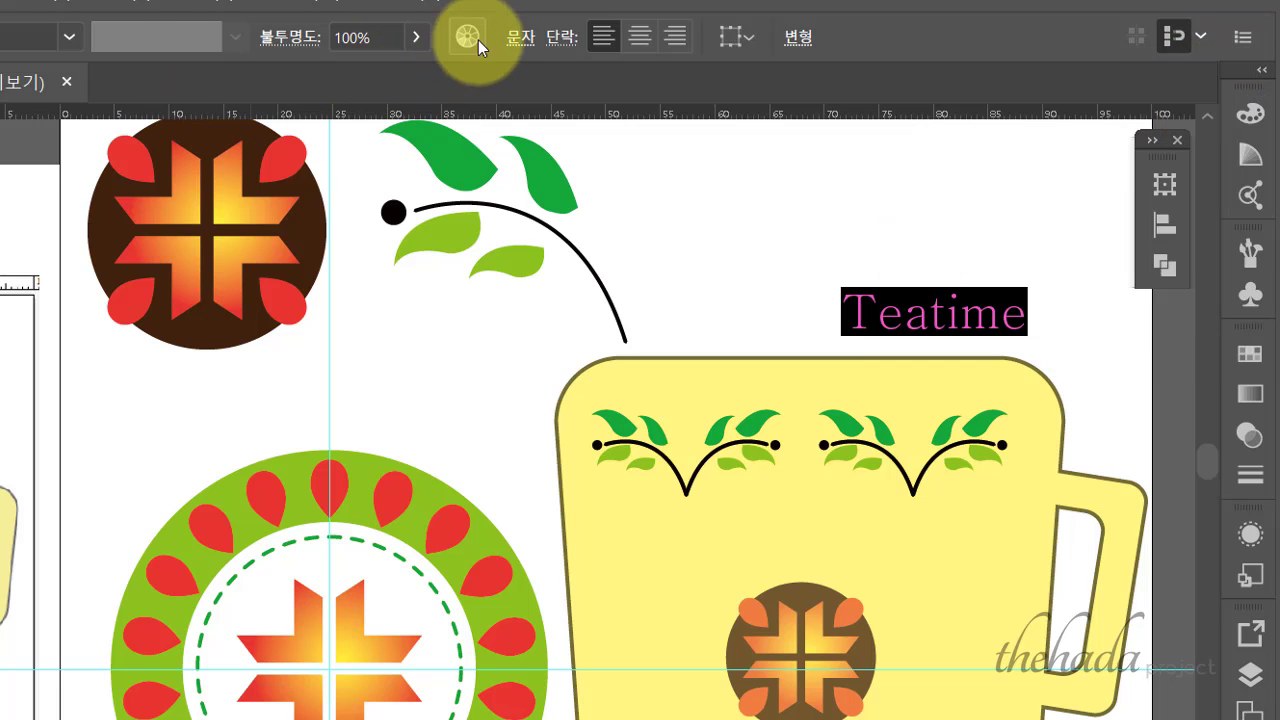
Increase the "Teatime" text size by one increment and change its font to Times New Roman.
{"action": "left_click", "coordinate": [520, 37]}
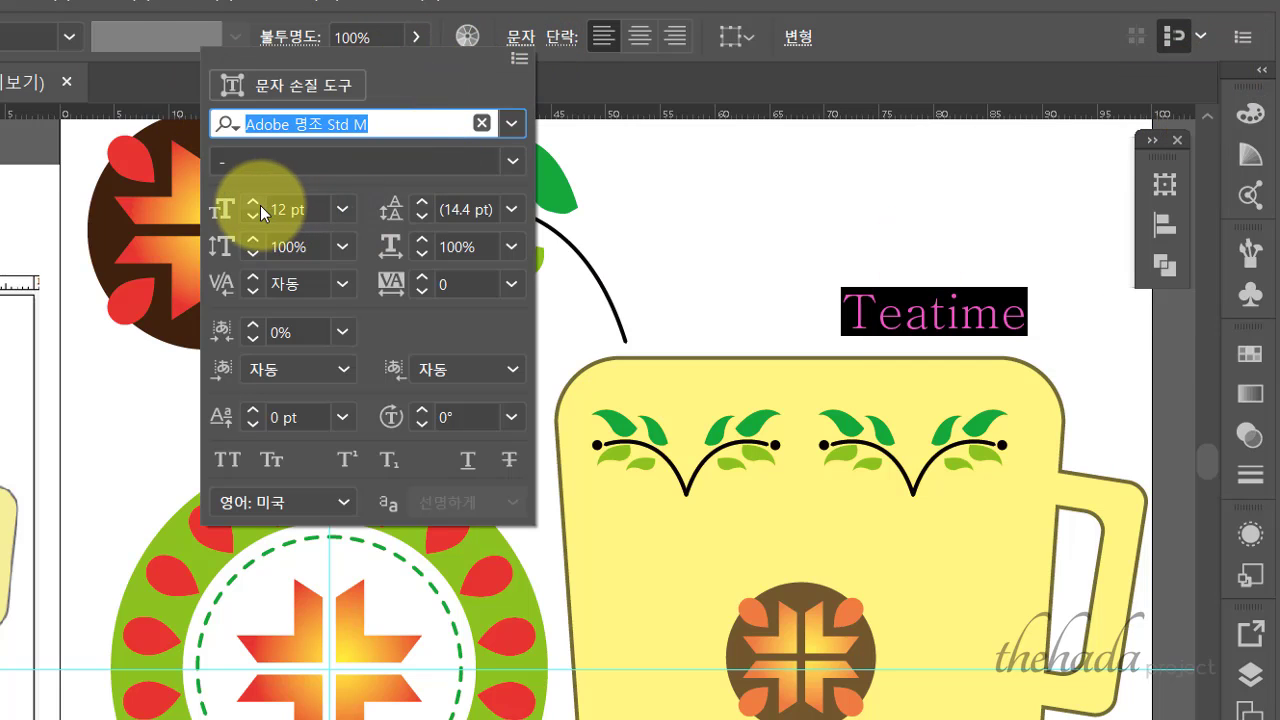
{"action": "left_click", "coordinate": [254, 203]}
{"action": "left_click", "coordinate": [495, 124]}
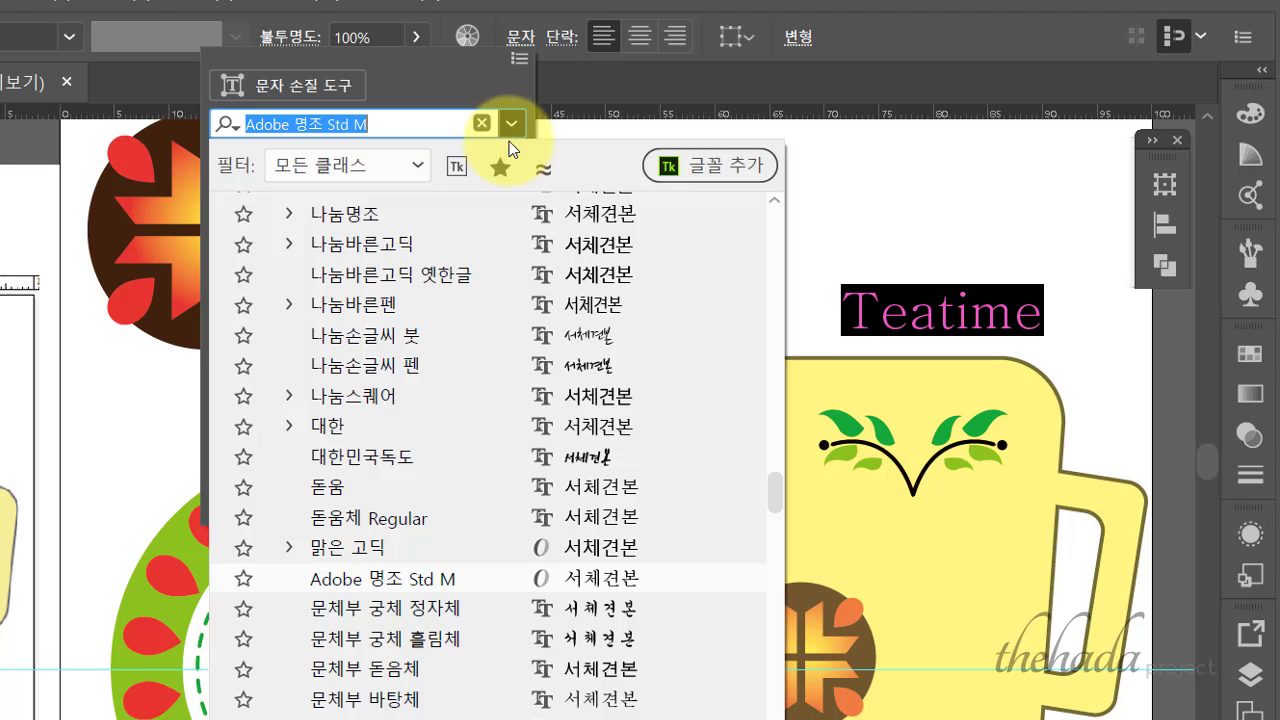
{"action": "scroll", "coordinate": [778, 500], "scroll_direction": "down", "scroll_amount": 3}
{"action": "left_click_drag", "start_coordinate": [780, 538], "coordinate": [787, 719]}
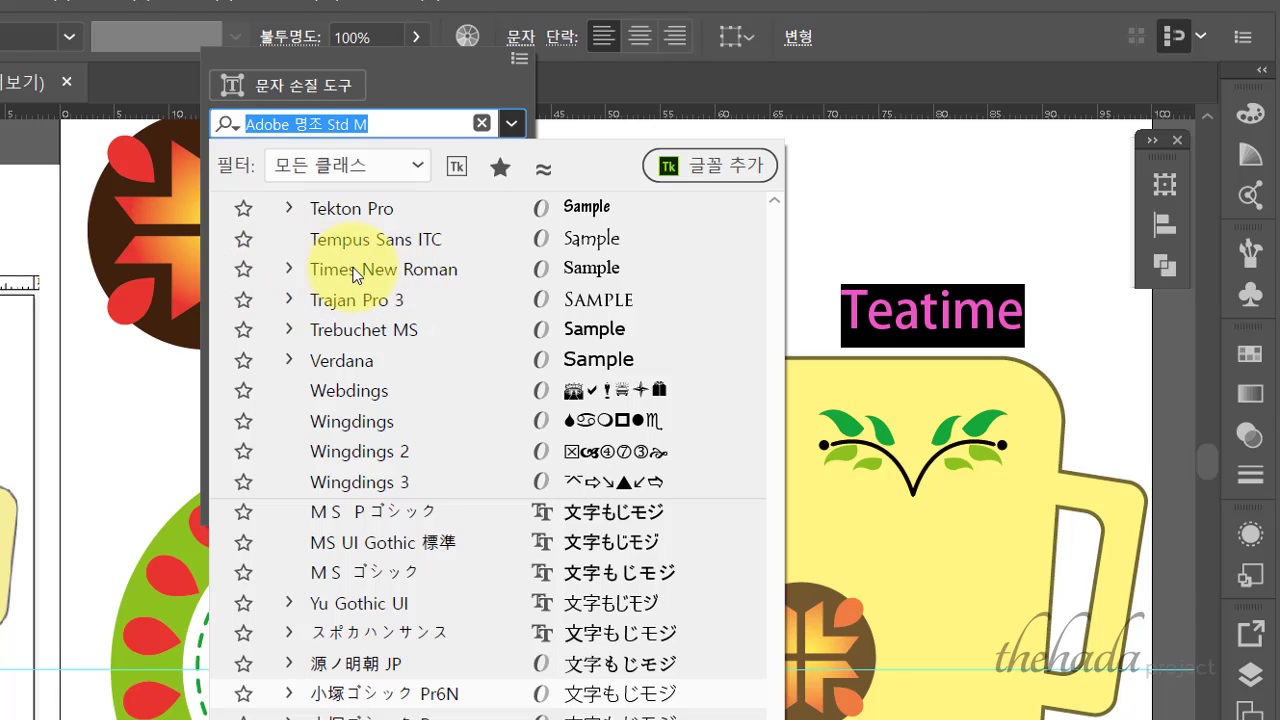
{"action": "left_click", "coordinate": [590, 268]}
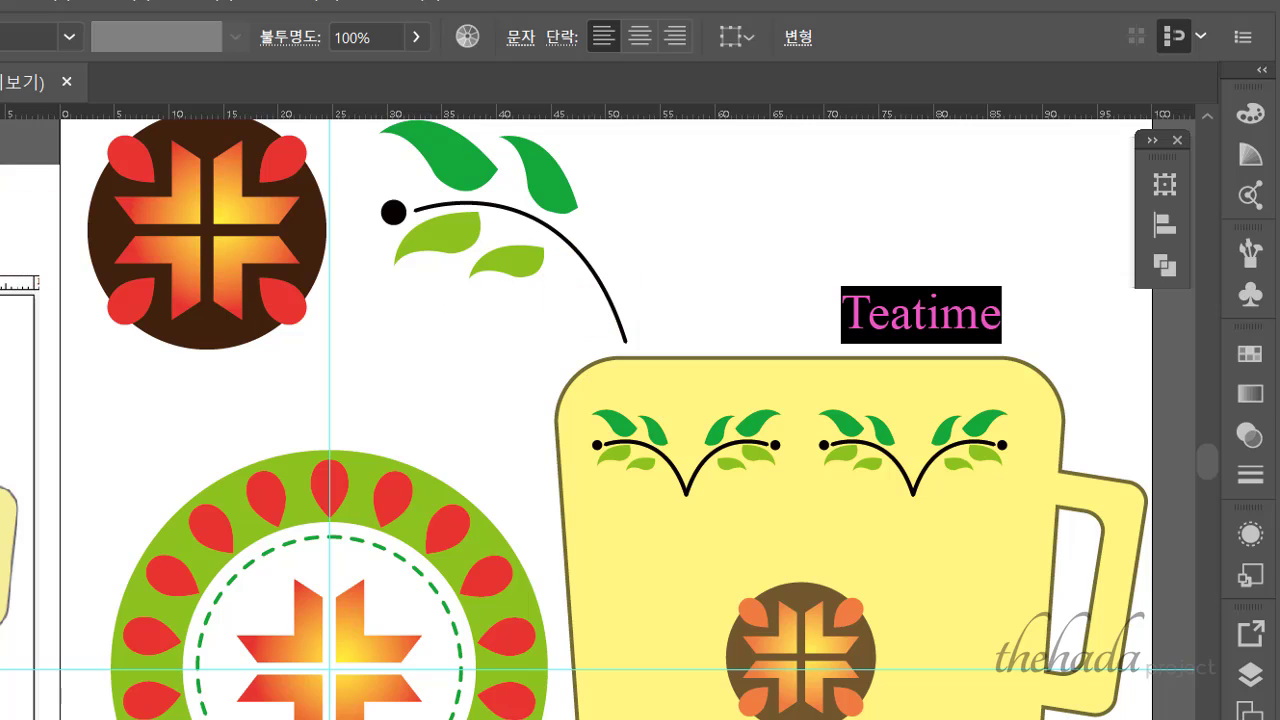
Finish editing the "Teatime" text and move it slightly so it sits just above the right part of the mug's rim.
{"action": "key", "text": "Escape"}
{"action": "left_click_drag", "start_coordinate": [934, 312], "coordinate": [949, 327]}
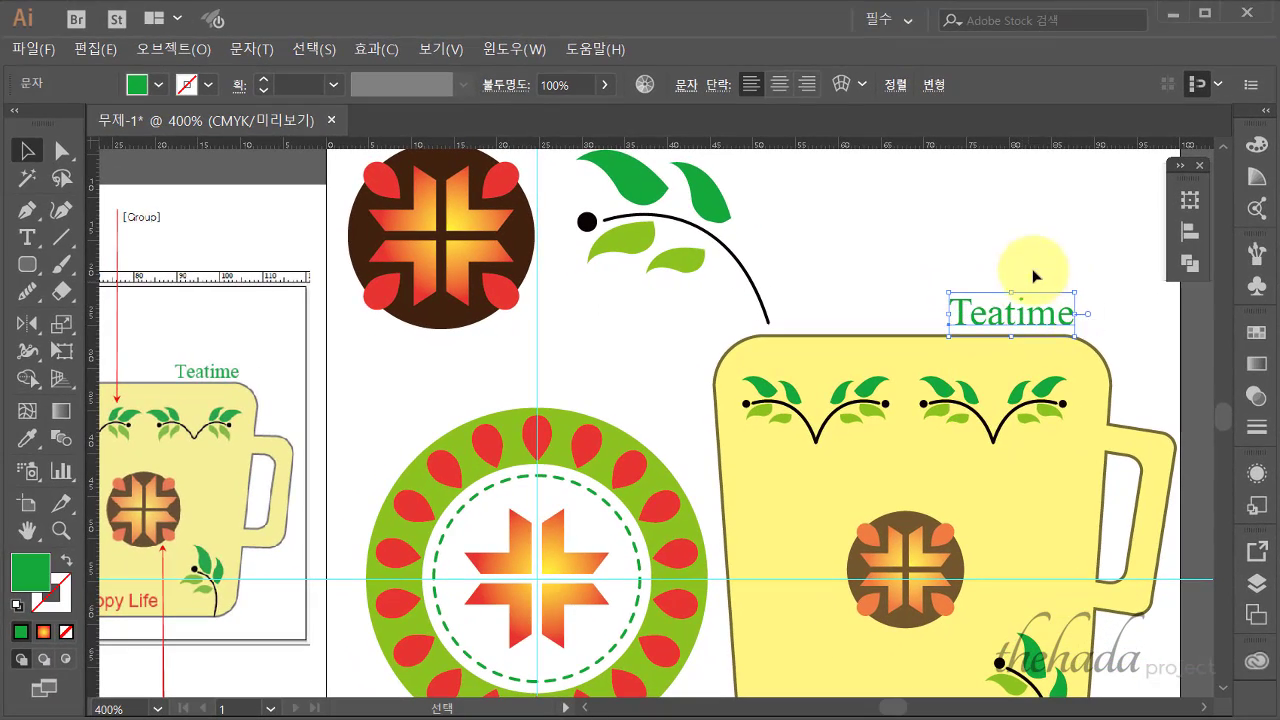
{"action": "left_click", "coordinate": [886, 260]}
{"action": "key", "text": "ctrl+minus"}
{"action": "key", "text": "ctrl+minus"}
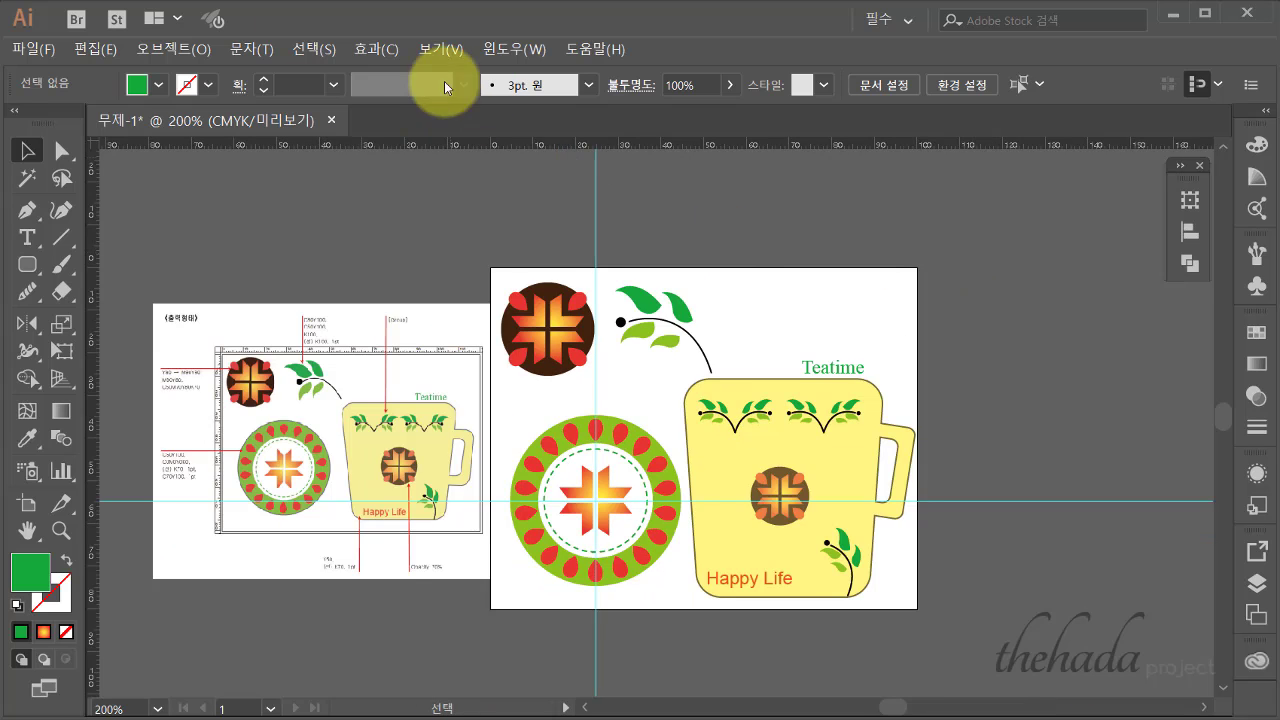
Delete the reference illustration lying beside the artboard.
{"action": "left_click", "coordinate": [172, 51]}
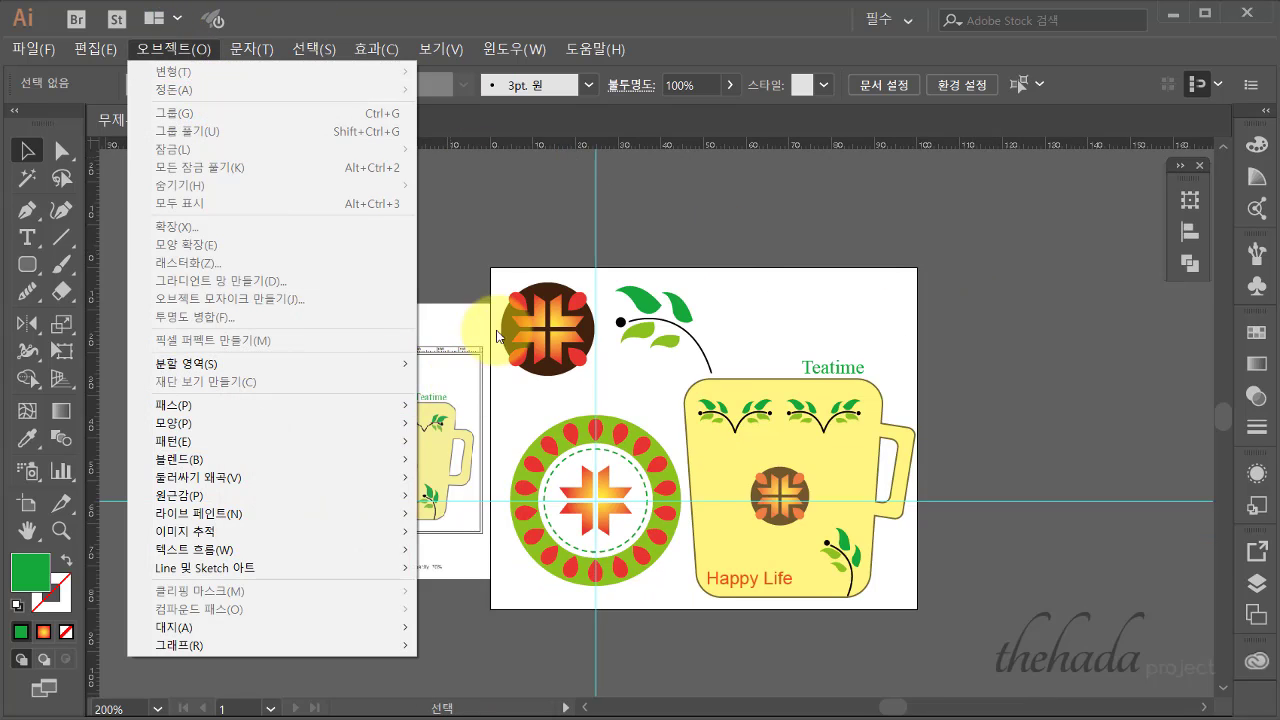
{"action": "left_click", "coordinate": [500, 328]}
{"action": "left_click", "coordinate": [172, 48]}
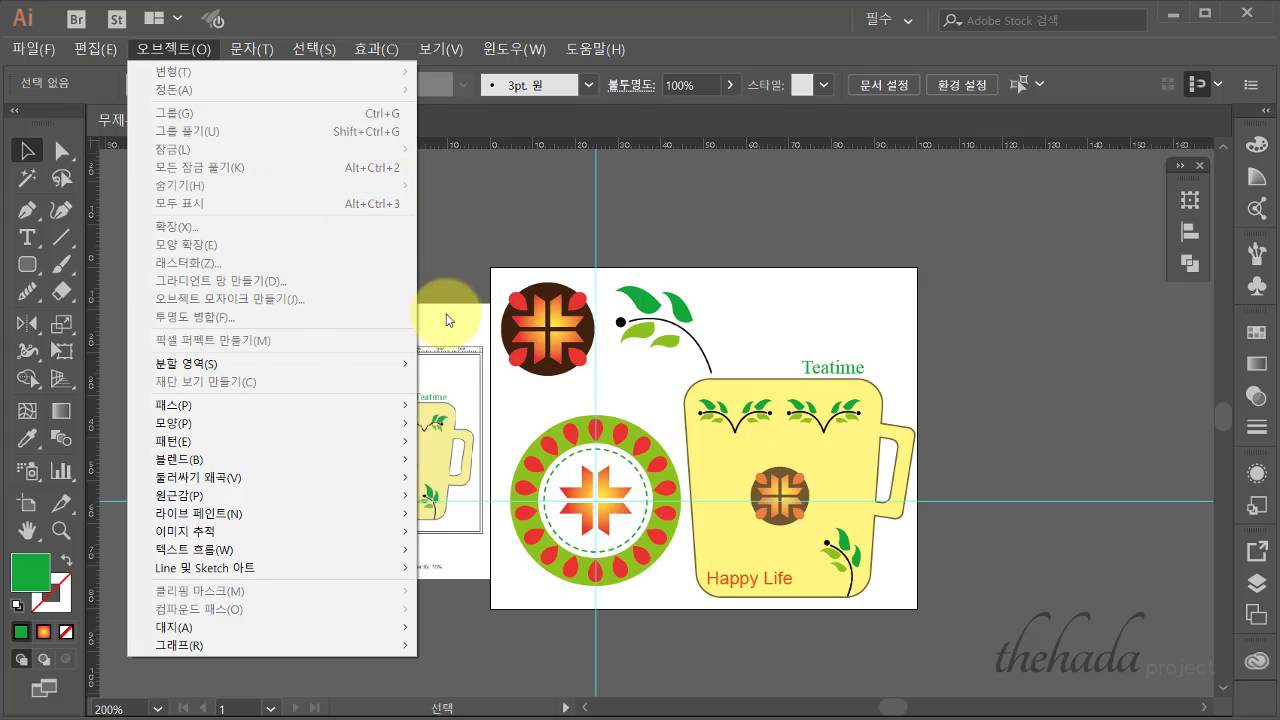
{"action": "left_click", "coordinate": [445, 344]}
{"action": "key", "text": "Delete"}
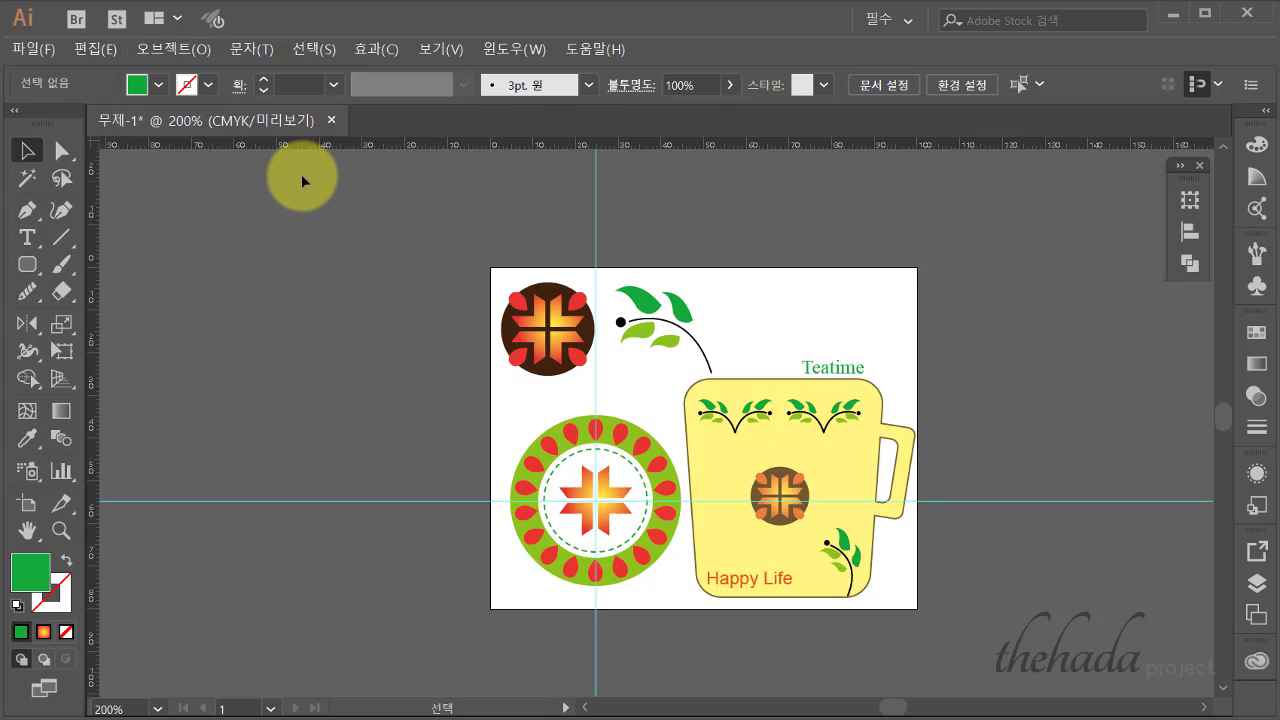
Save the document to the desktop as an Illustrator CC .ai file, named with the ID number, the person's name and the suffix "-3".
{"action": "left_click", "coordinate": [34, 48]}
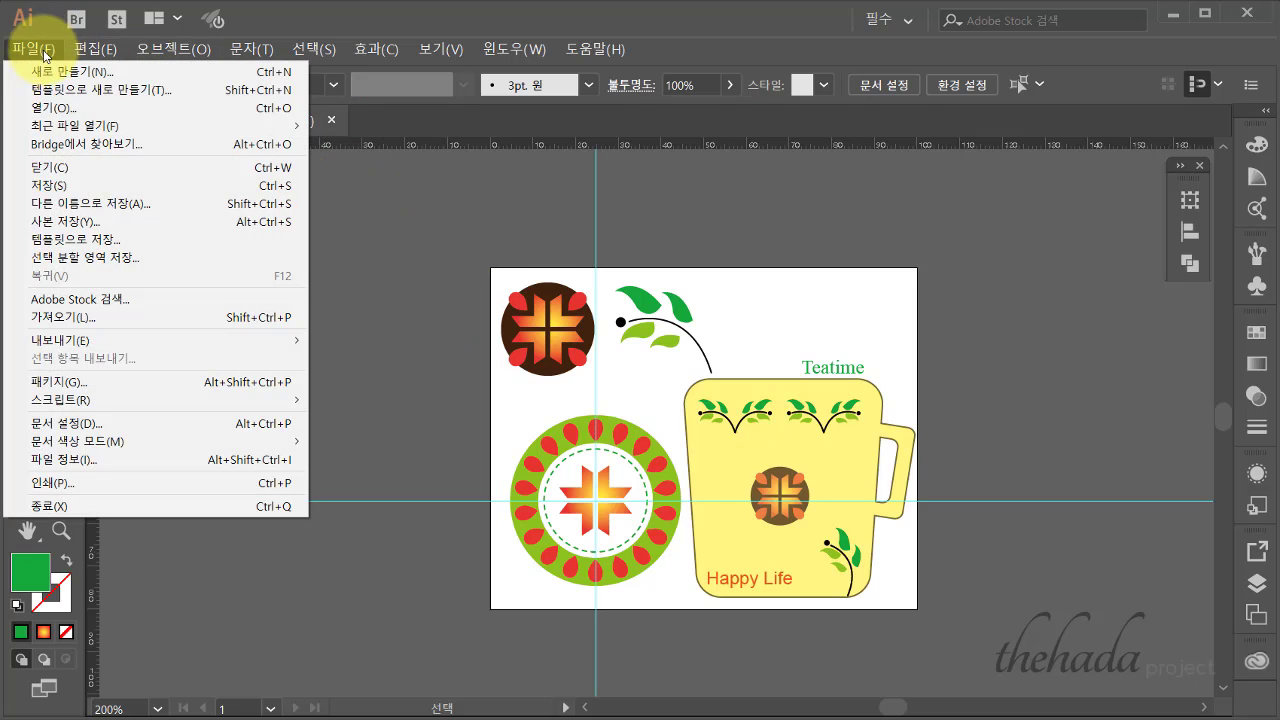
{"action": "left_click", "coordinate": [116, 203]}
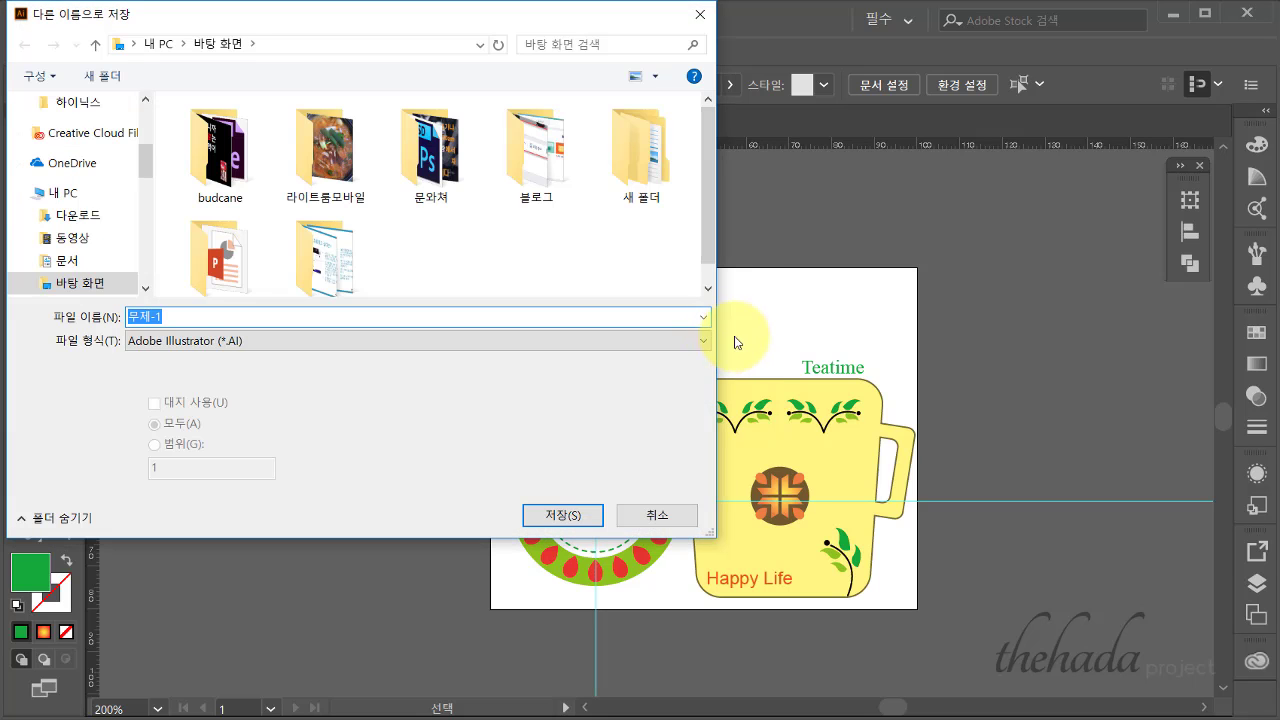
{"action": "left_click_drag", "start_coordinate": [502, 20], "coordinate": [660, 34]}
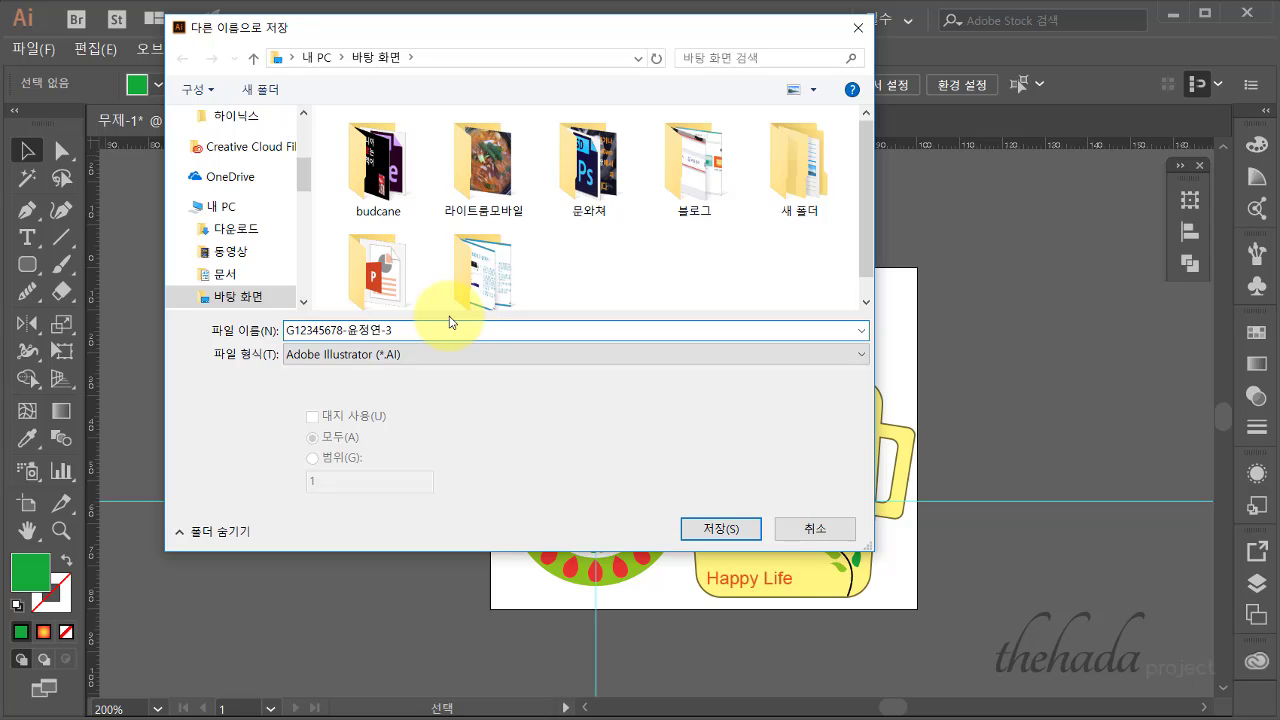
{"action": "left_click", "coordinate": [721, 529]}
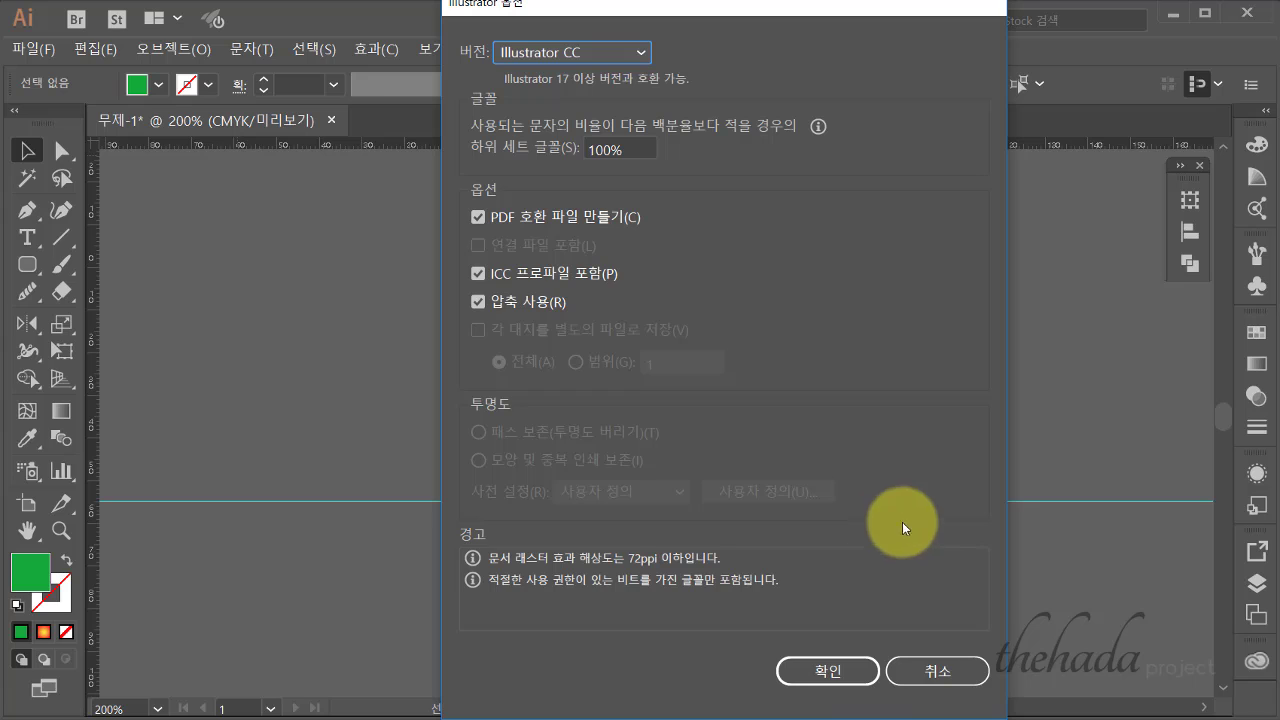
{"action": "left_click", "coordinate": [835, 675]}
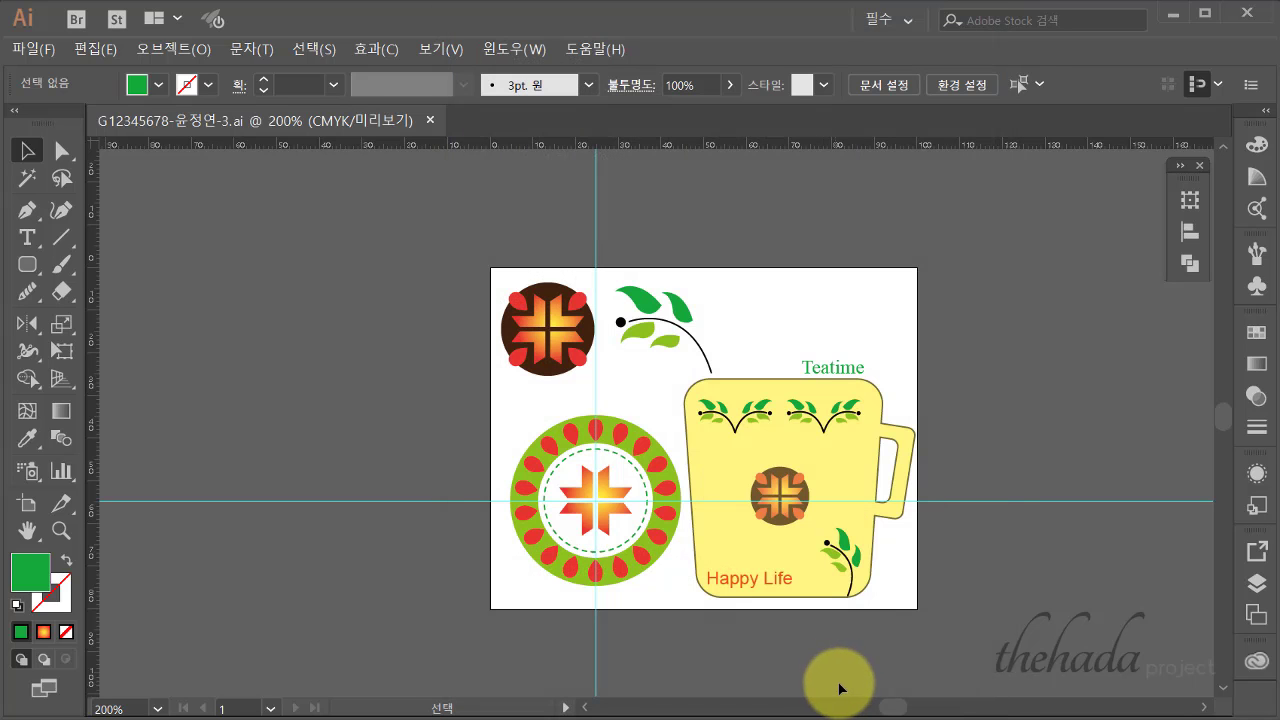